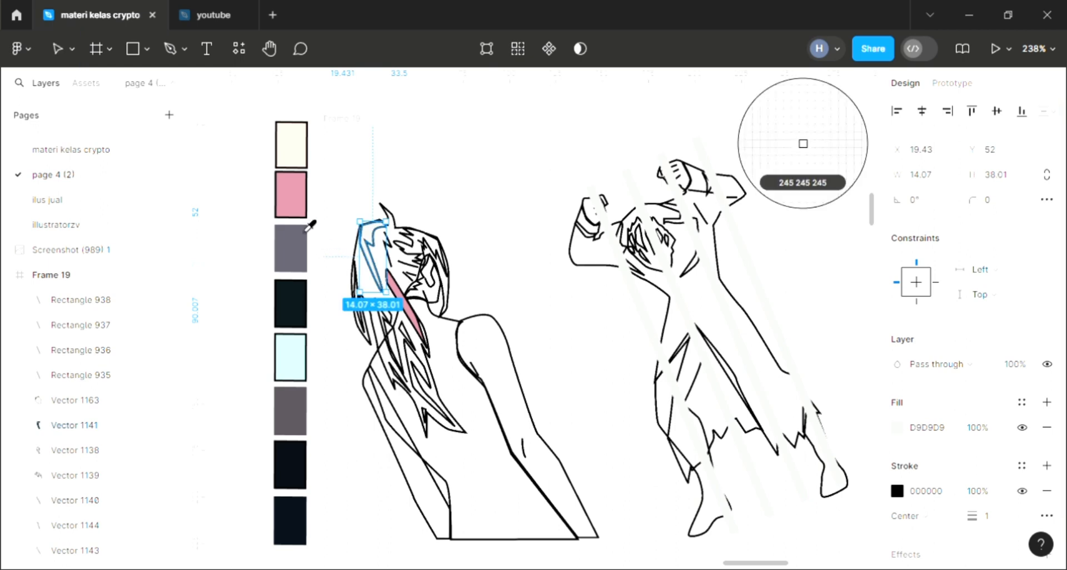
# Step: Fill the upper hair strand and the narrow 11 × 30 strand below it with the pink palette swatch colour, CC889B
pyautogui.click(298, 204)
pyautogui.click(396, 349)
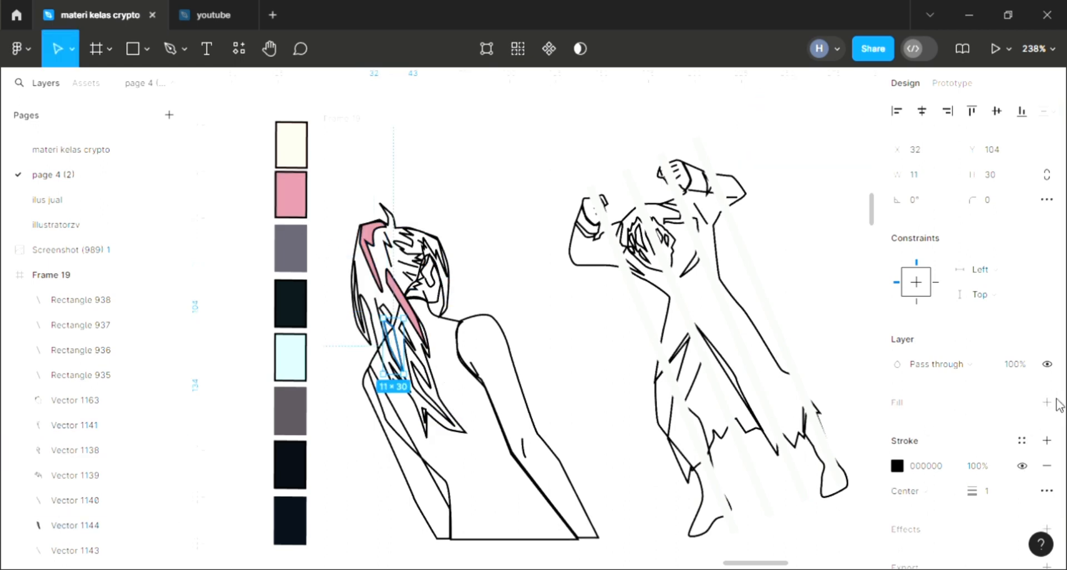
pyautogui.click(1047, 402)
pyautogui.press('i')
pyautogui.click(321, 210)
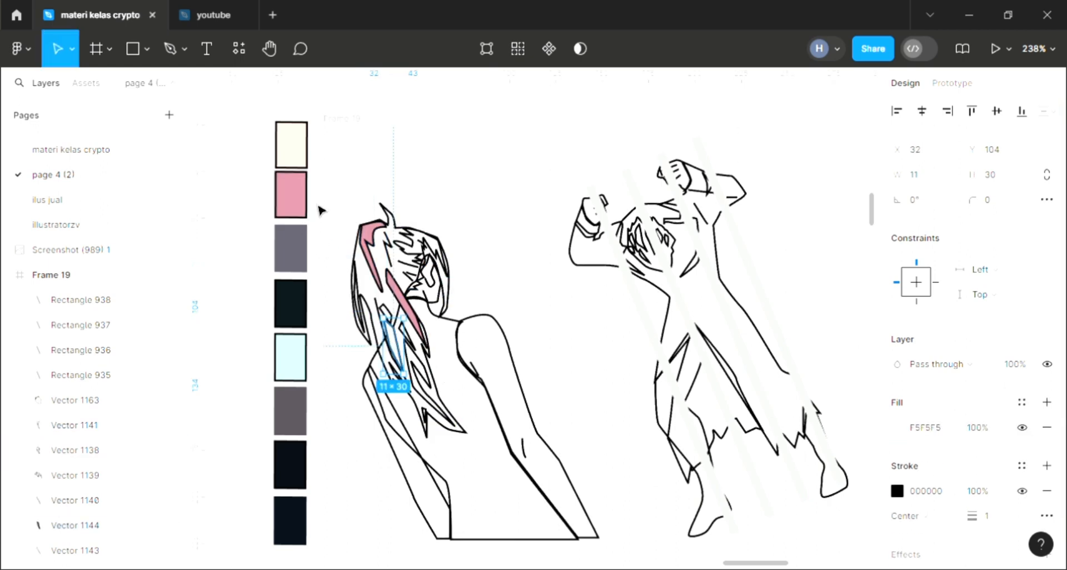
pyautogui.press('i')
pyautogui.click(289, 199)
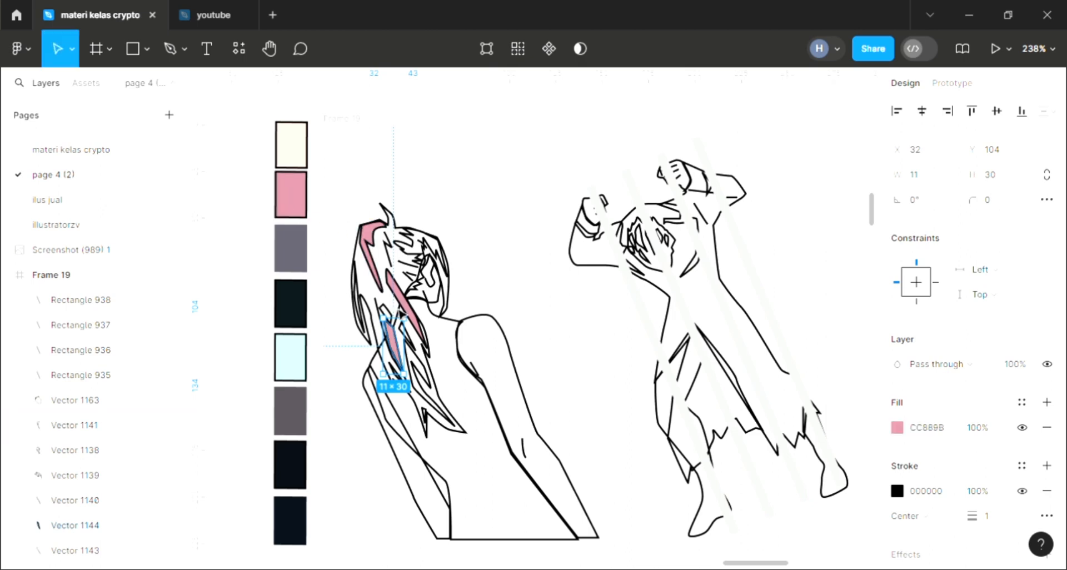
# Step: Fill the long pointed strand near the hair's lower tip with the same pink swatch colour, CC889B
pyautogui.click(426, 377)
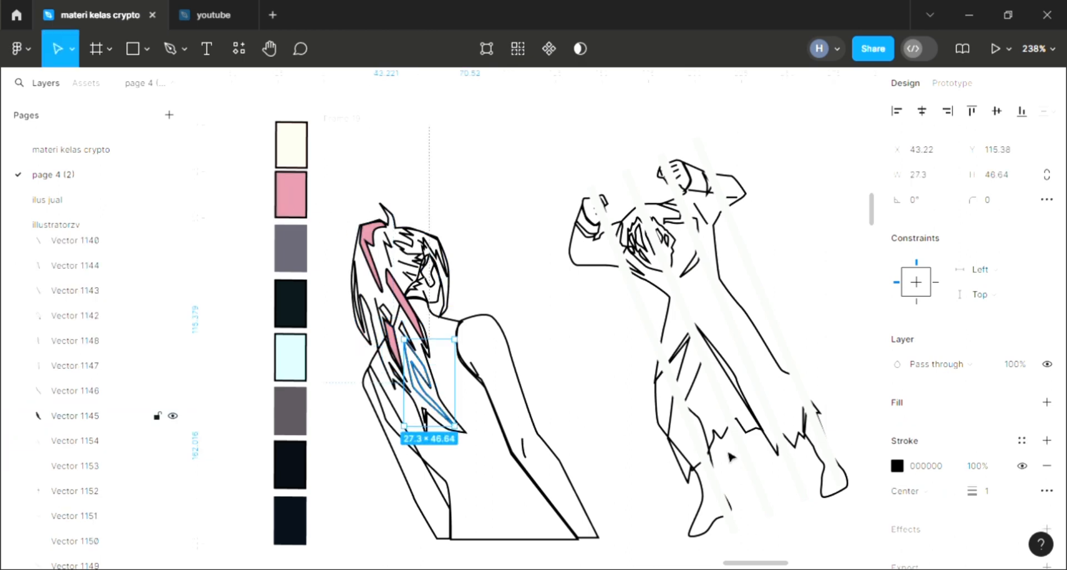
pyautogui.click(1048, 403)
pyautogui.press('i')
pyautogui.click(292, 212)
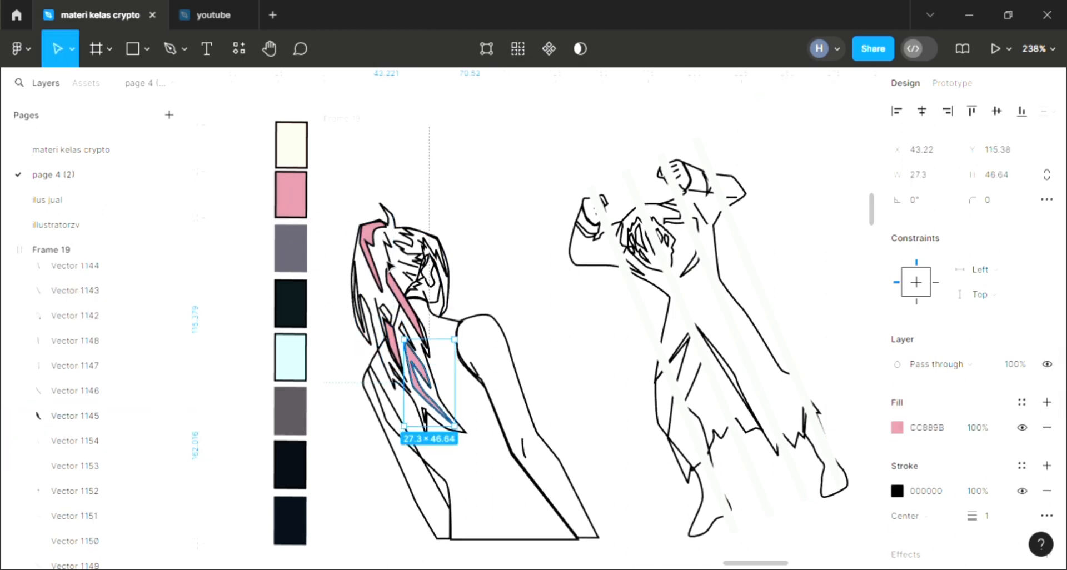
# Step: Fill the overall hair outline with the pink swatch colour CC889B and send it behind the strand shapes
pyautogui.hscroll(2, 390, 267)
pyautogui.scroll(-1, 390, 266)
pyautogui.hscroll(-3, 390, 266)
pyautogui.scroll(1, 390, 266)
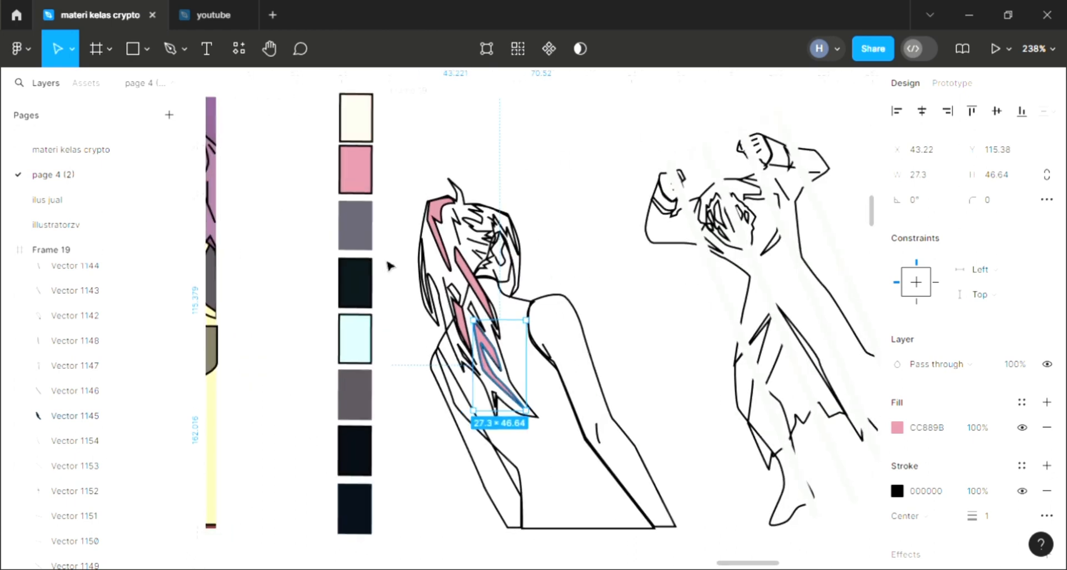
pyautogui.scroll(2, 390, 267)
pyautogui.scroll(-2, 391, 266)
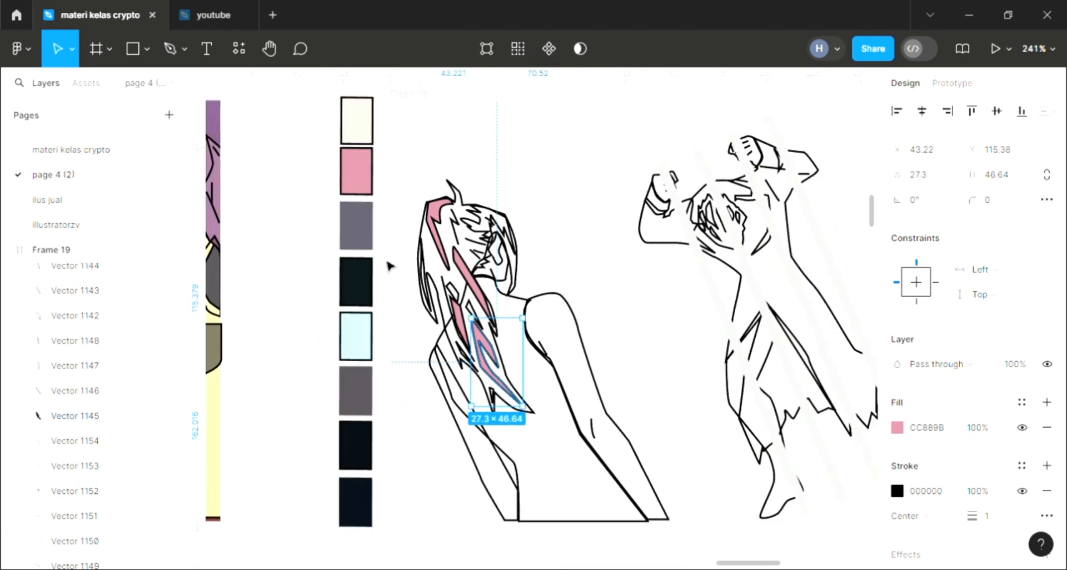
pyautogui.hscroll(1, 390, 267)
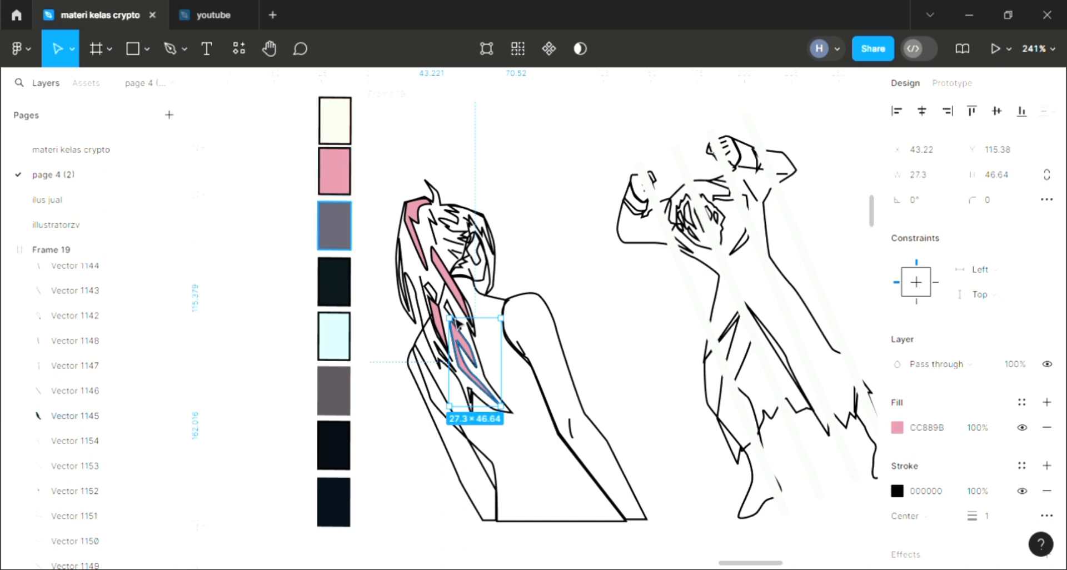
pyautogui.click(506, 431)
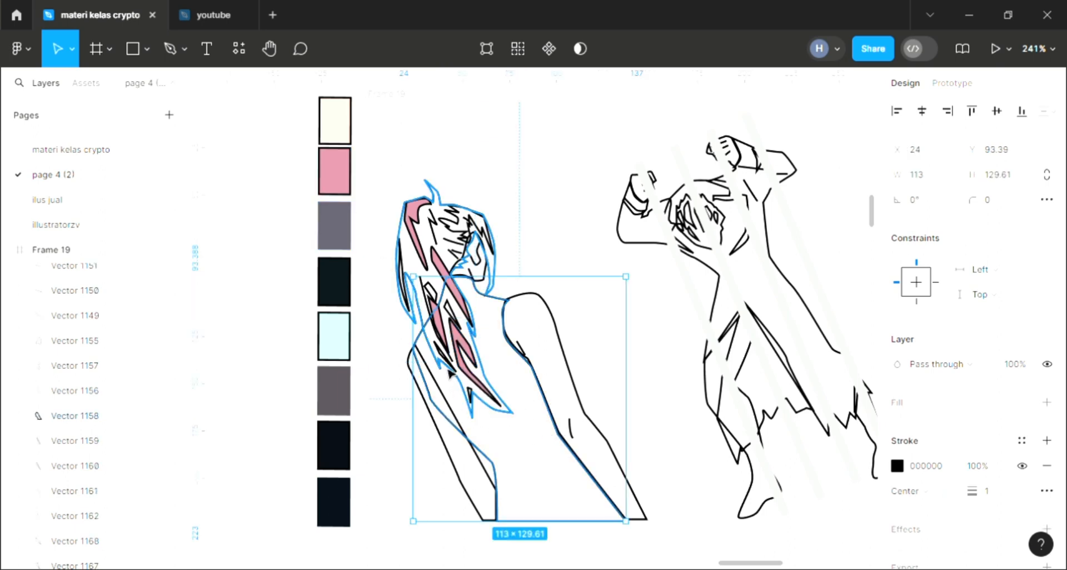
pyautogui.click(473, 416)
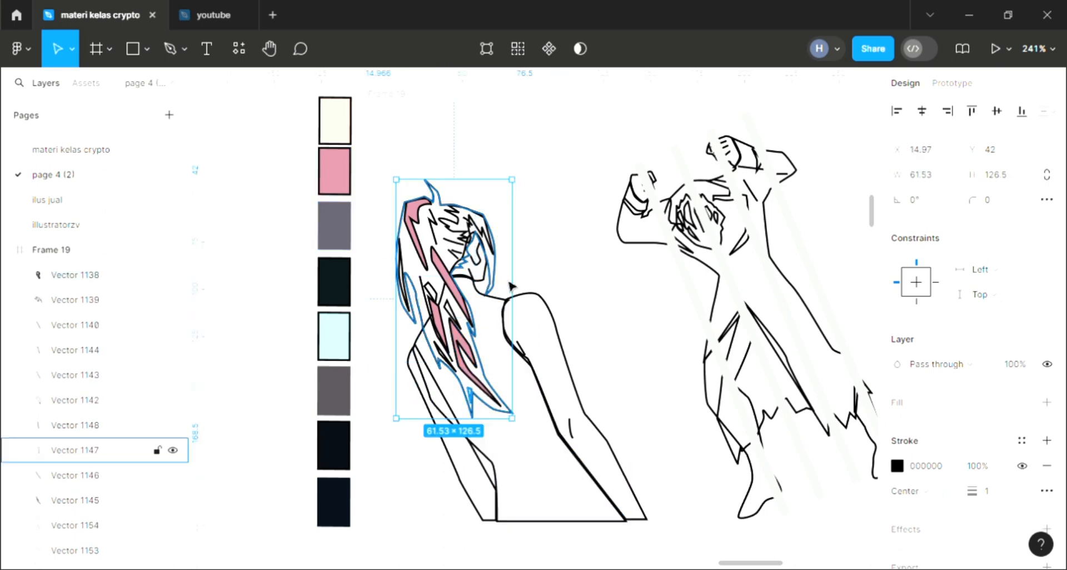
pyautogui.click(1047, 404)
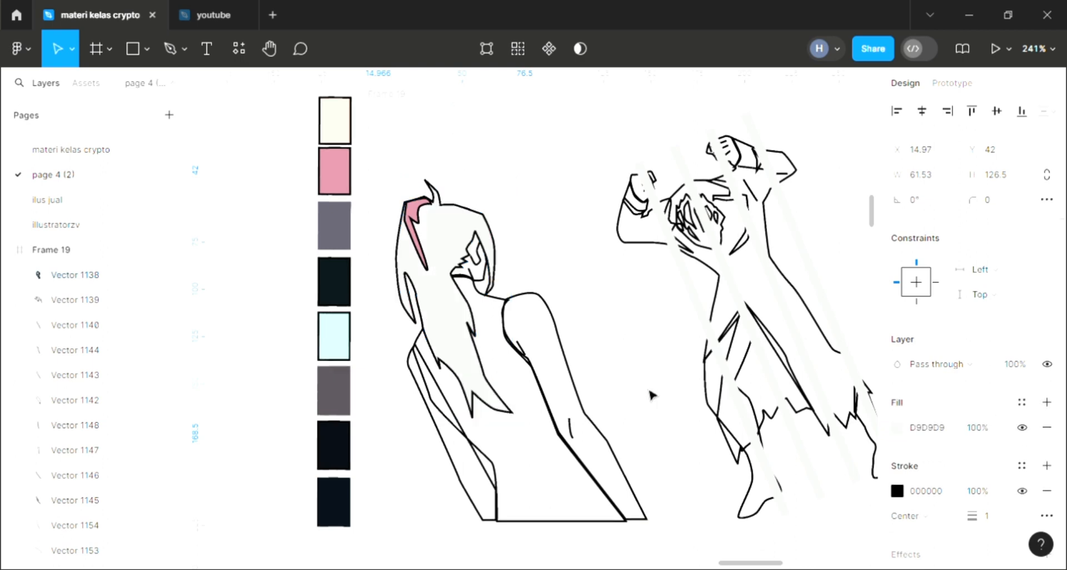
pyautogui.press('[')
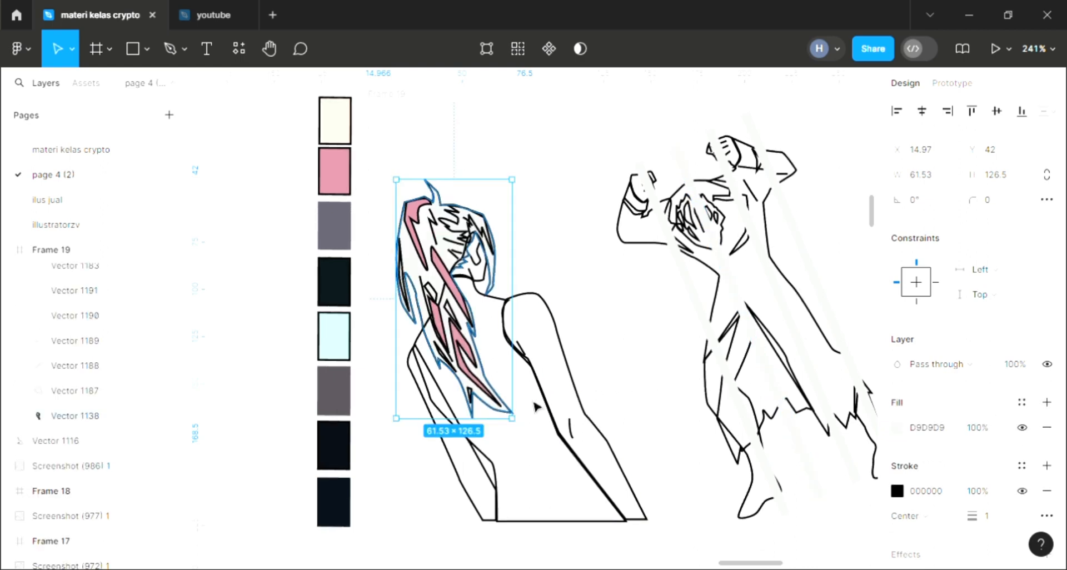
pyautogui.press('i')
pyautogui.click(337, 182)
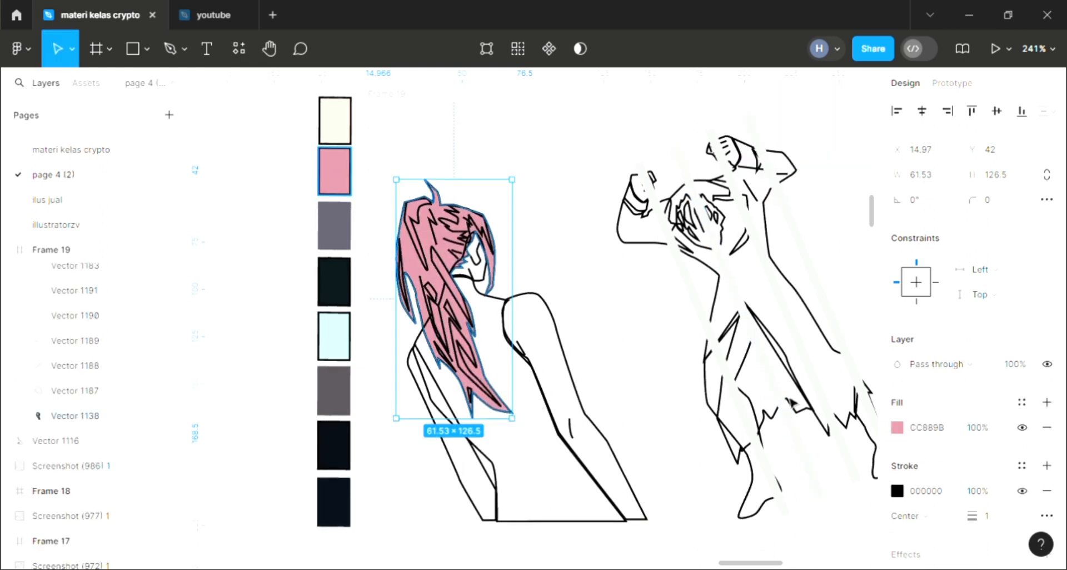
# Step: Change the base hair fill to the more saturated pink DB708E
pyautogui.click(897, 427)
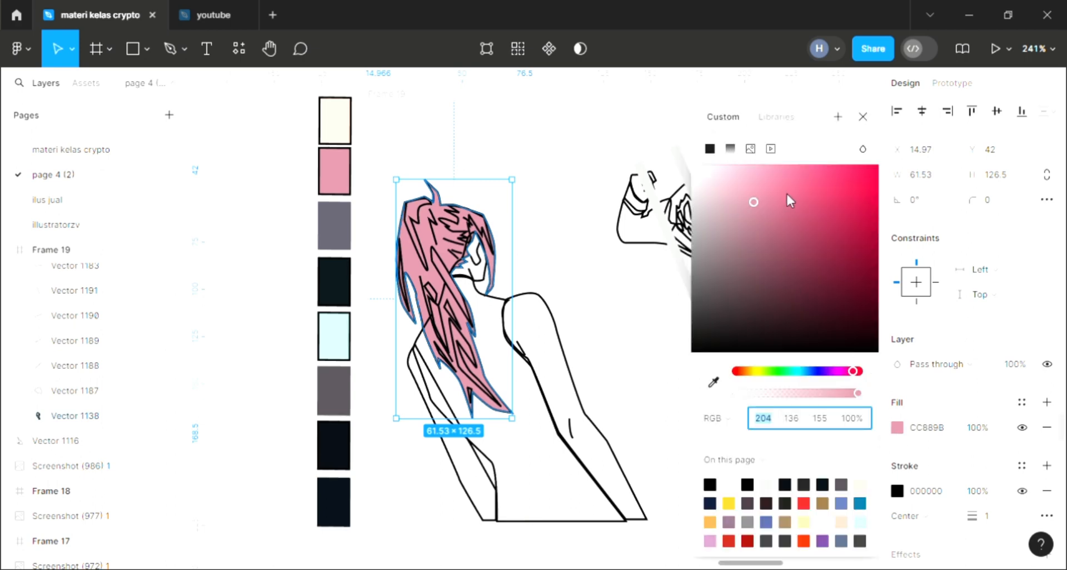
pyautogui.click(775, 201)
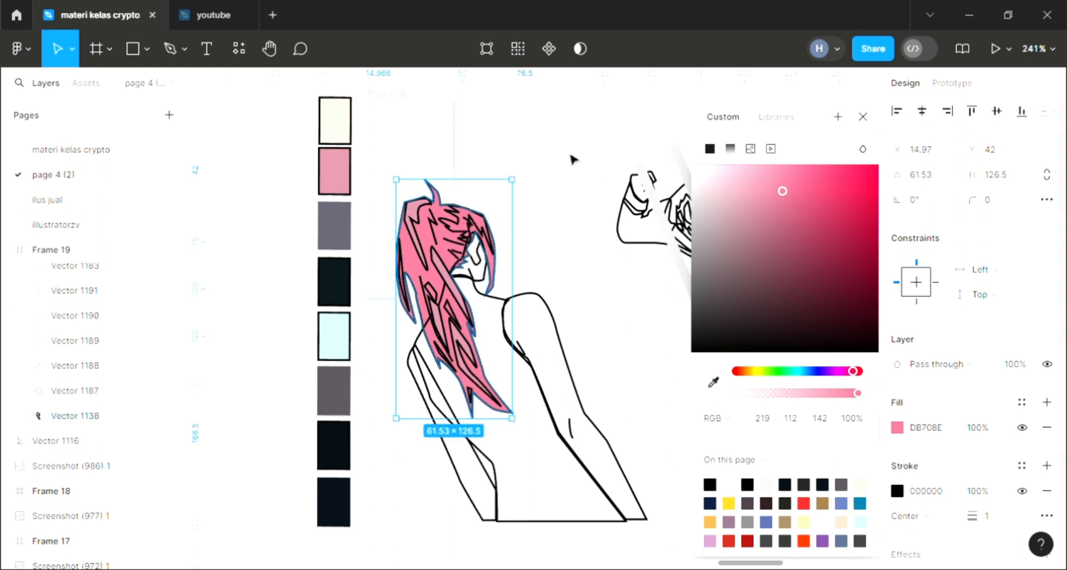
pyautogui.click(575, 183)
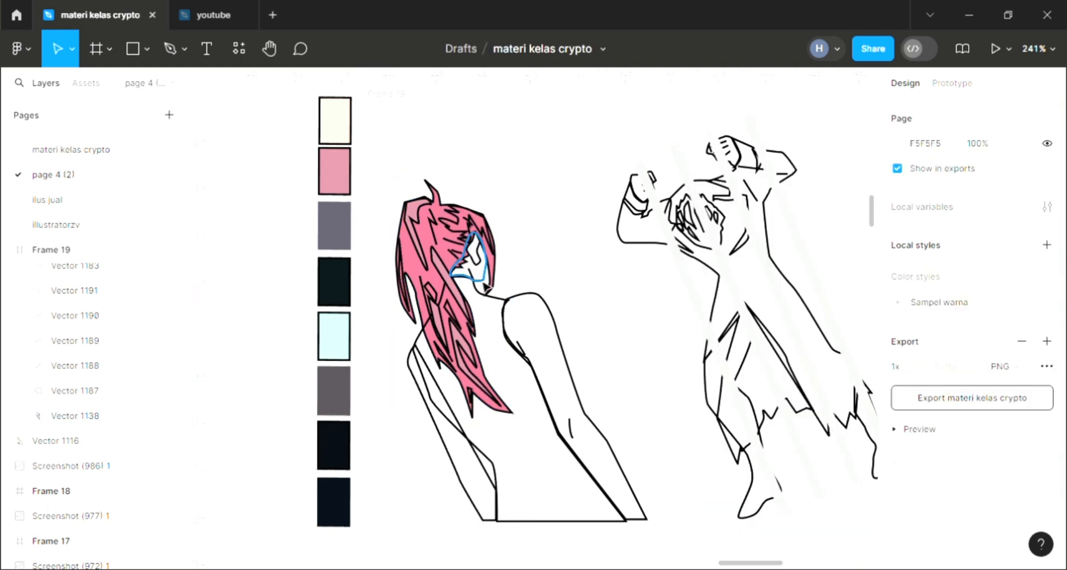
# Step: Fill the face shape with the cream palette swatch colour FFE2D3 and send it to the back
pyautogui.click(470, 261)
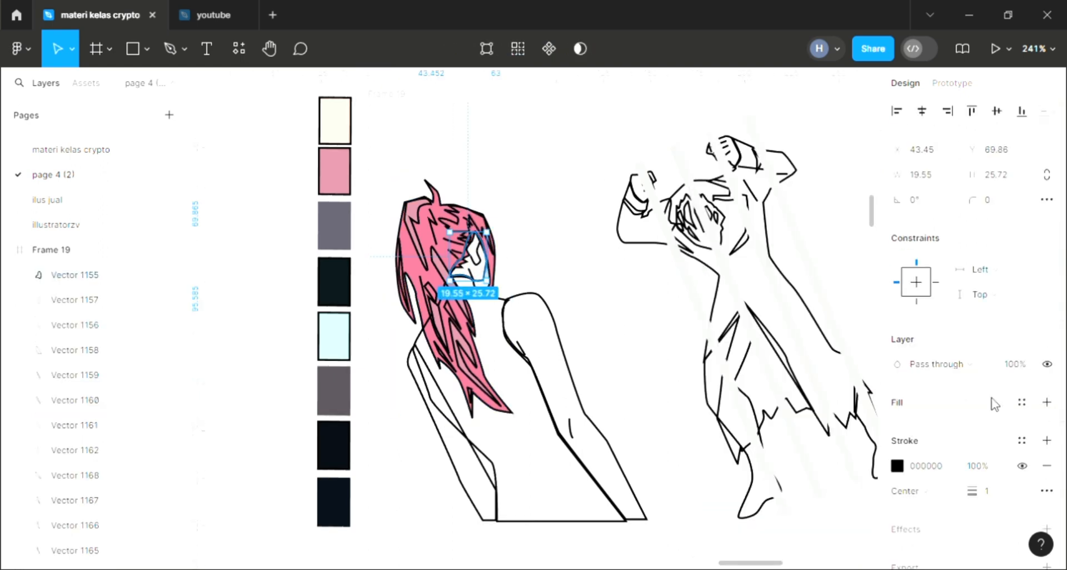
pyautogui.click(1047, 402)
pyautogui.press('i')
pyautogui.click(342, 137)
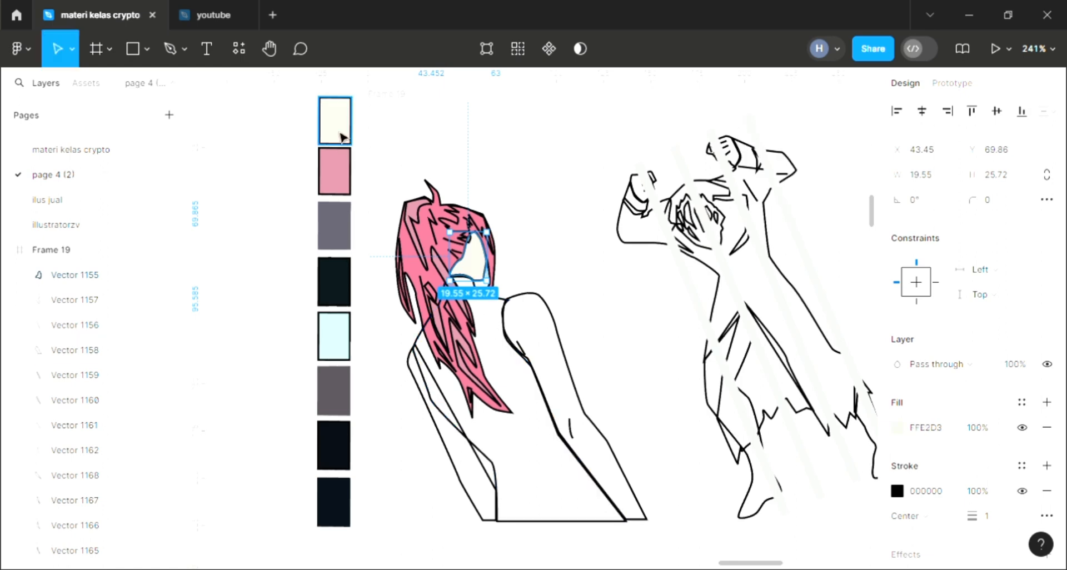
pyautogui.press('[')
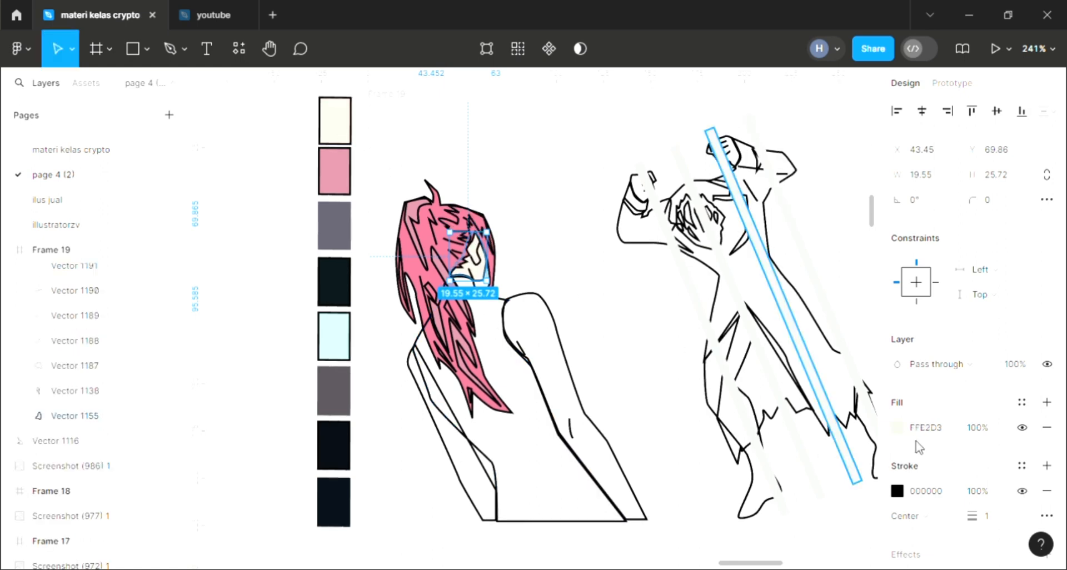
# Step: Change the face fill to the slightly deeper skin tone F8D4C1
pyautogui.click(899, 427)
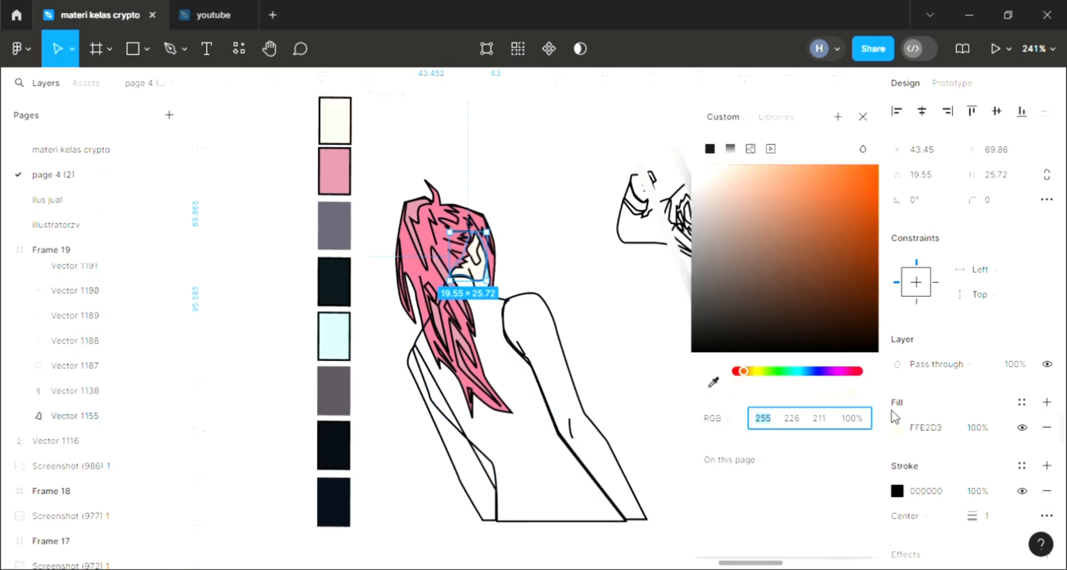
pyautogui.click(732, 171)
pyautogui.click(863, 118)
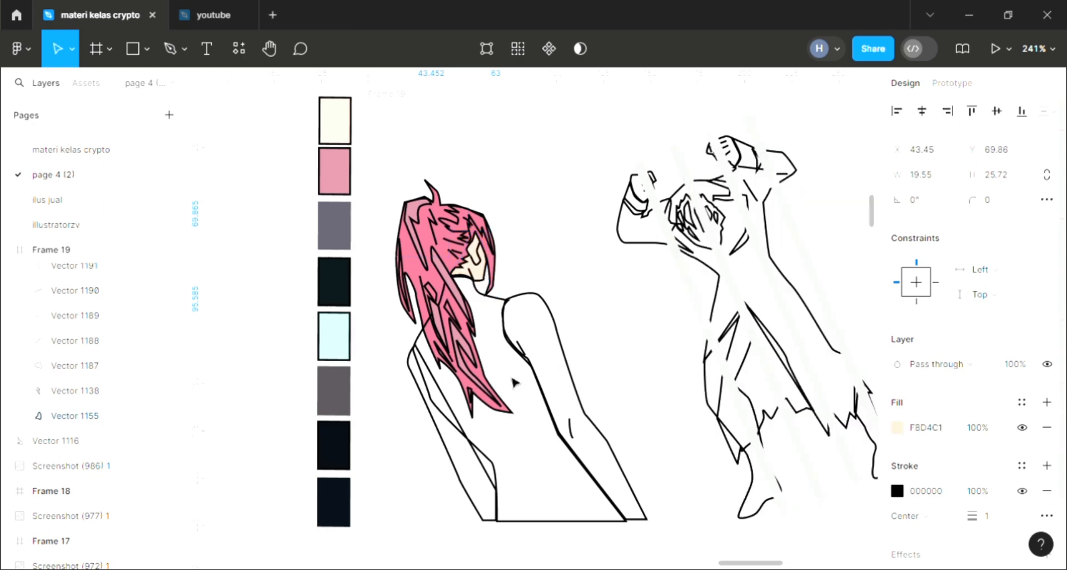
# Step: Send the torso shape behind the hair and fill it with the dark green-black swatch colour 0A1519
pyautogui.click(517, 346)
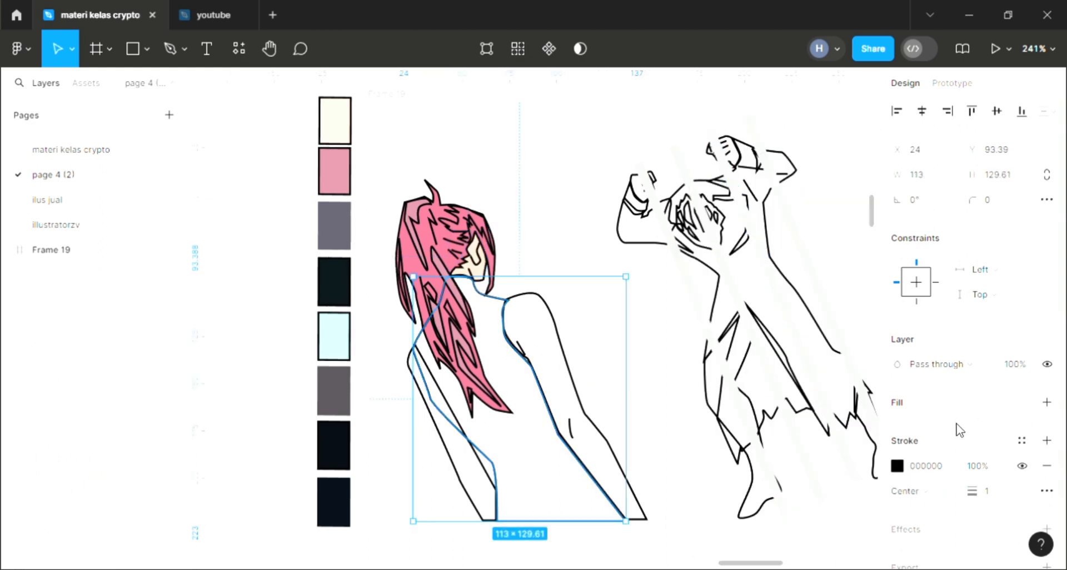
pyautogui.click(1046, 402)
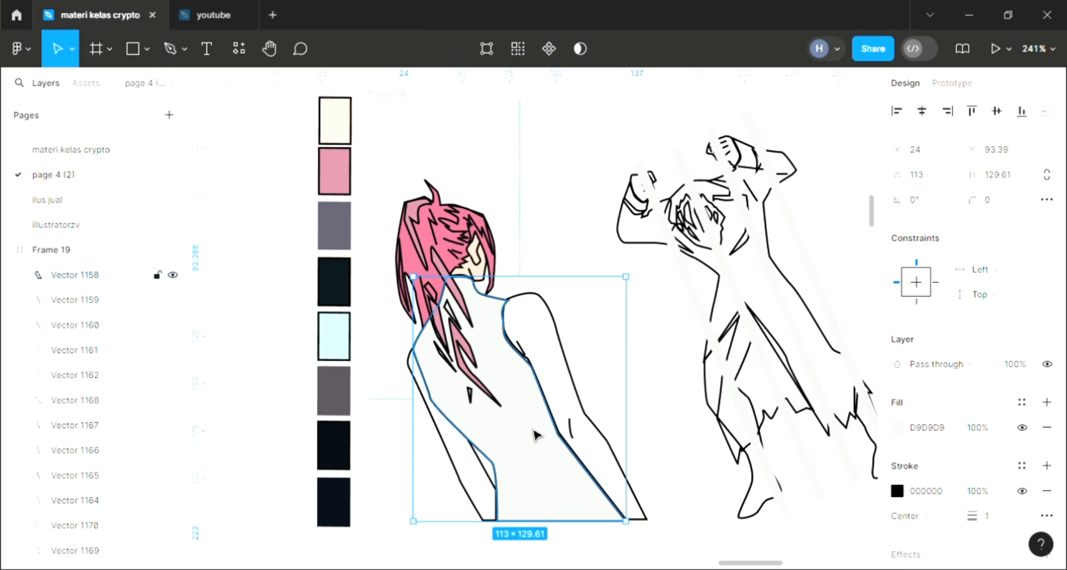
pyautogui.hotkey('ctrl', 'shift', '[')
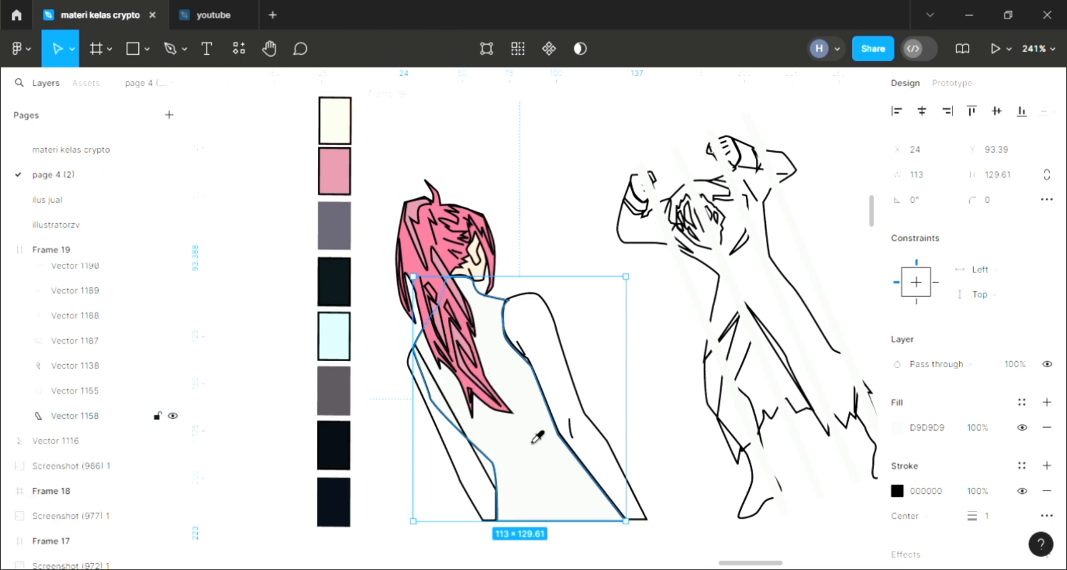
pyautogui.click(333, 281)
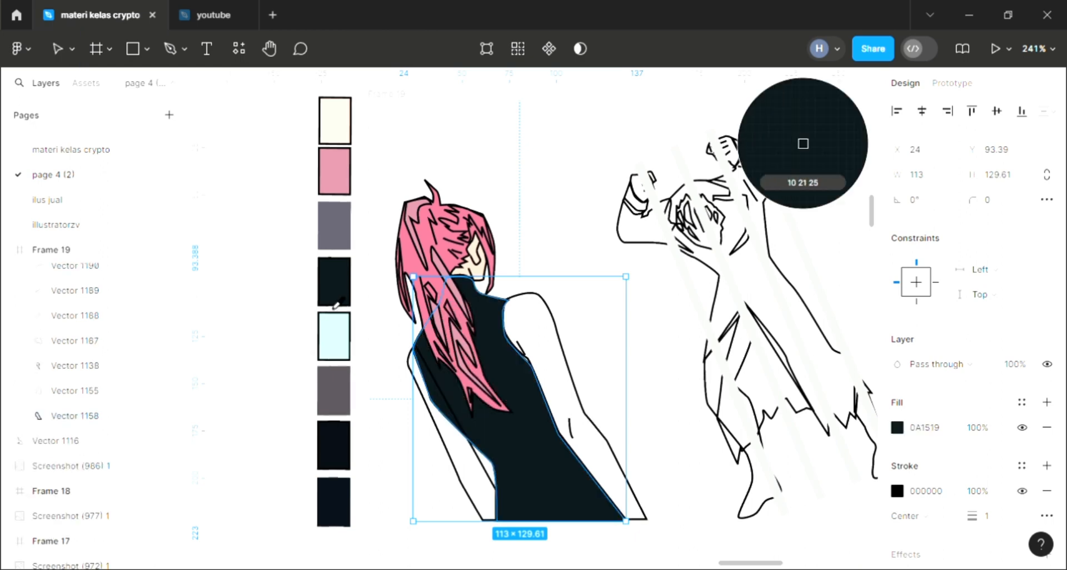
# Step: Fill the arm on the figure's left side with the skin tone F8D3C1 sampled from the face and send it to the back
pyautogui.click(465, 484)
pyautogui.click(1047, 401)
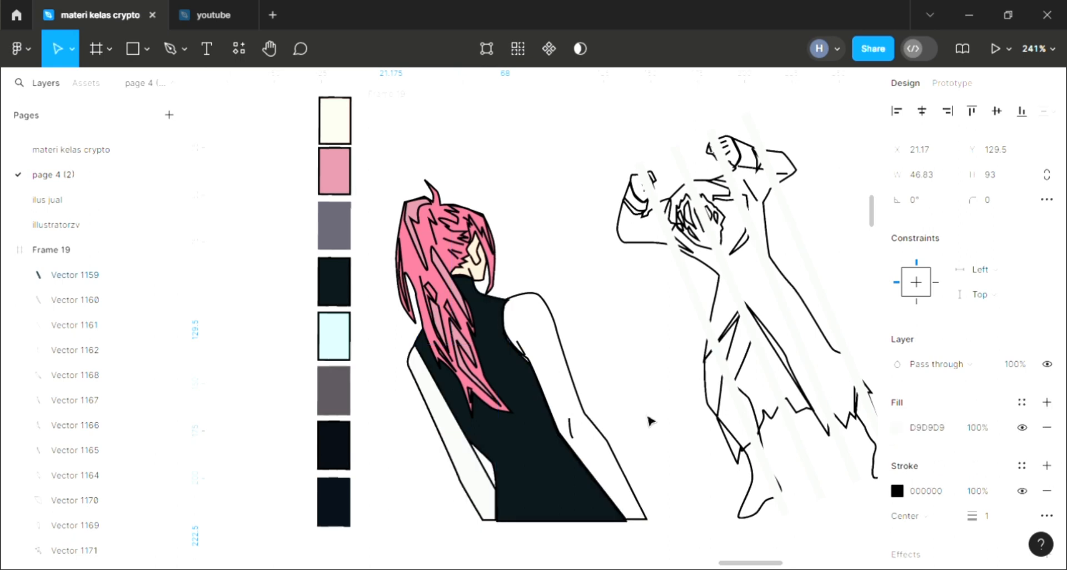
pyautogui.press('i')
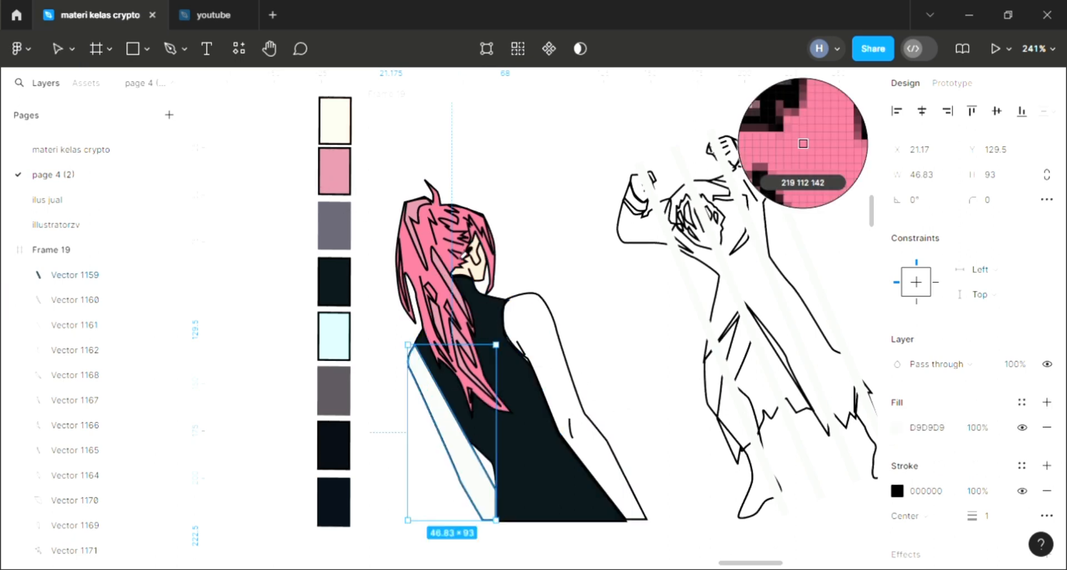
pyautogui.click(478, 270)
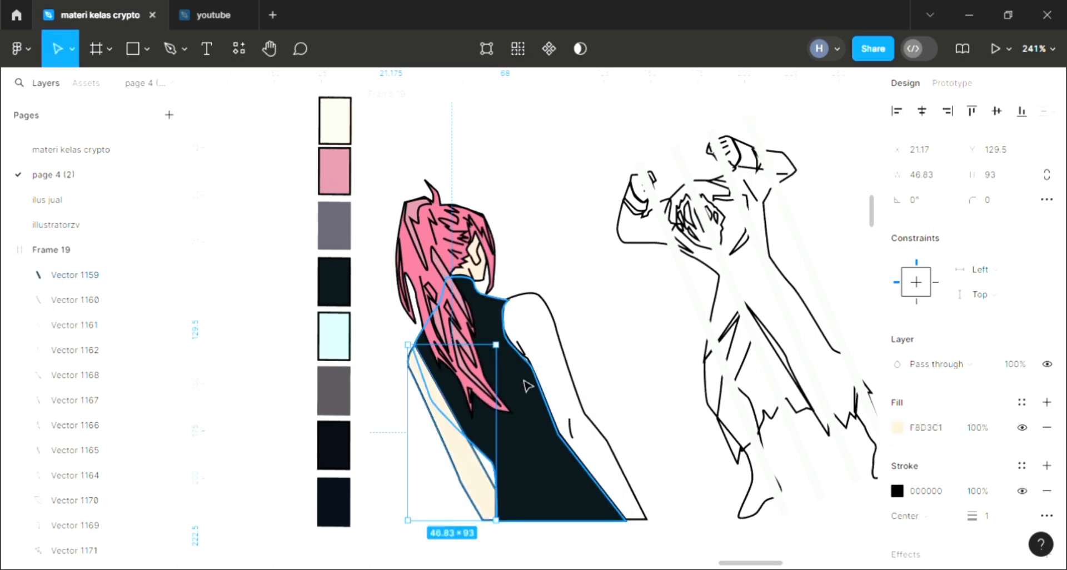
pyautogui.press('[')
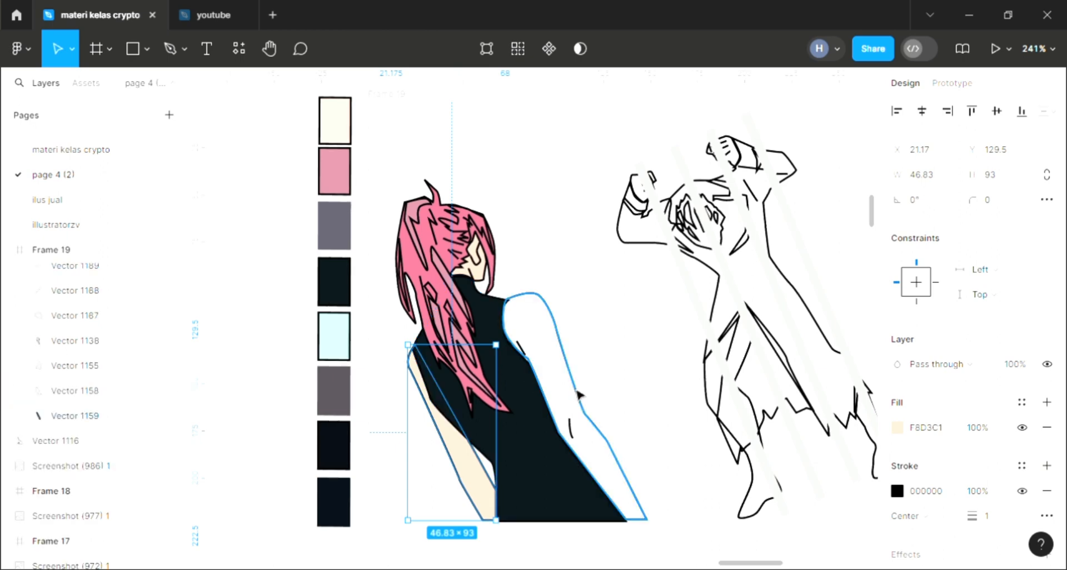
# Step: Fill the larger arm on the figure's right side with the face's skin tone F8D3C1 and send it to the back
pyautogui.click(593, 394)
pyautogui.click(1047, 403)
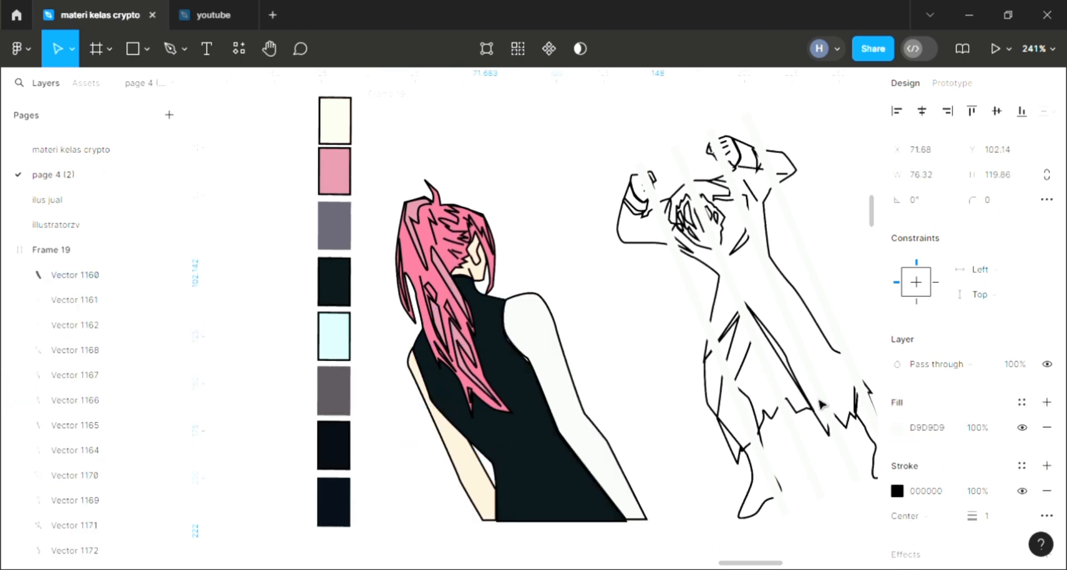
pyautogui.press('i')
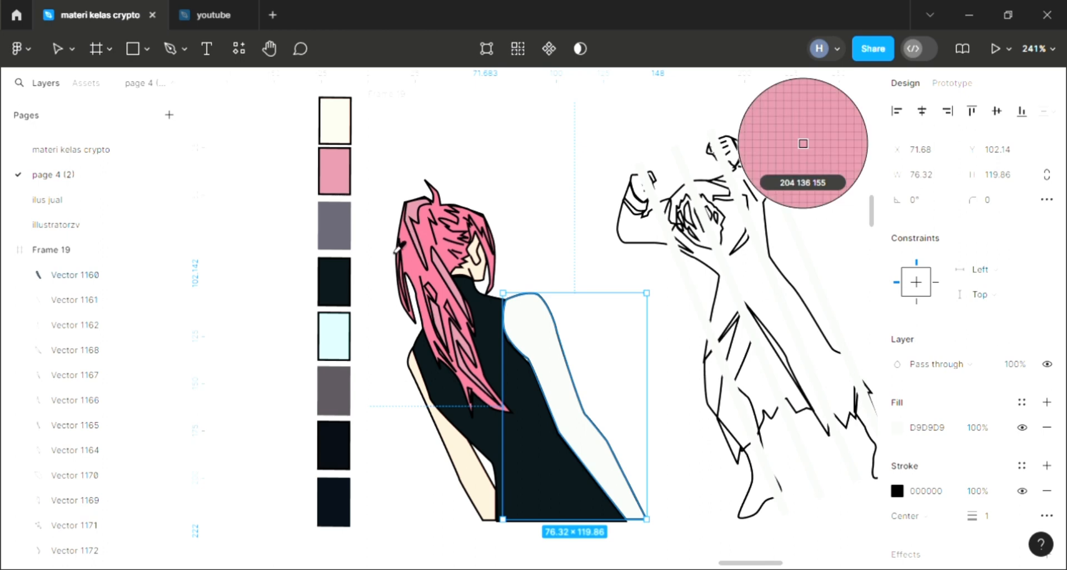
pyautogui.click(803, 143)
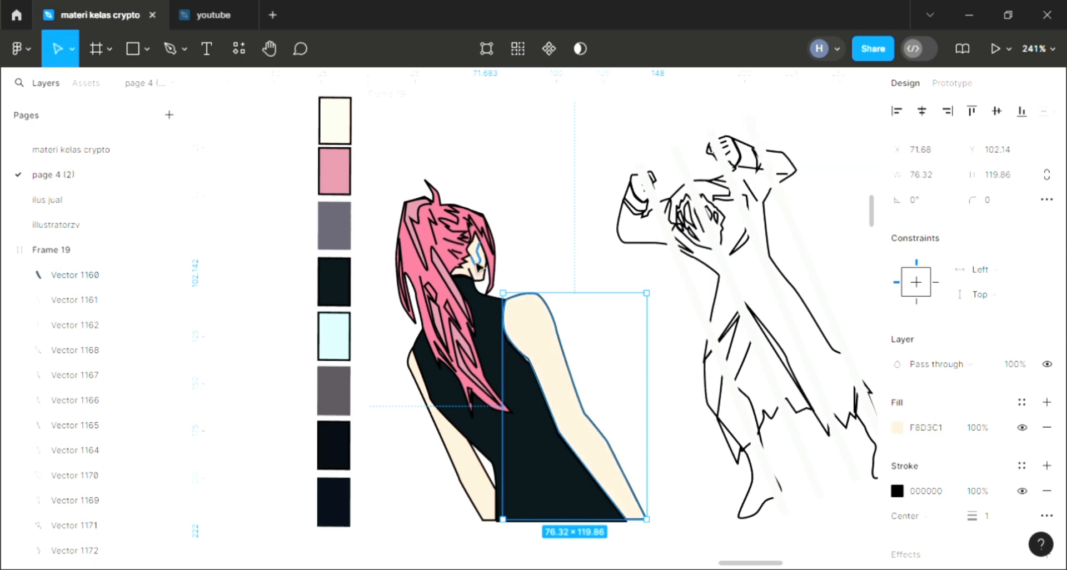
pyautogui.hotkey('ctrl', 'shift', '[')
pyautogui.hscroll(2, 494, 279)
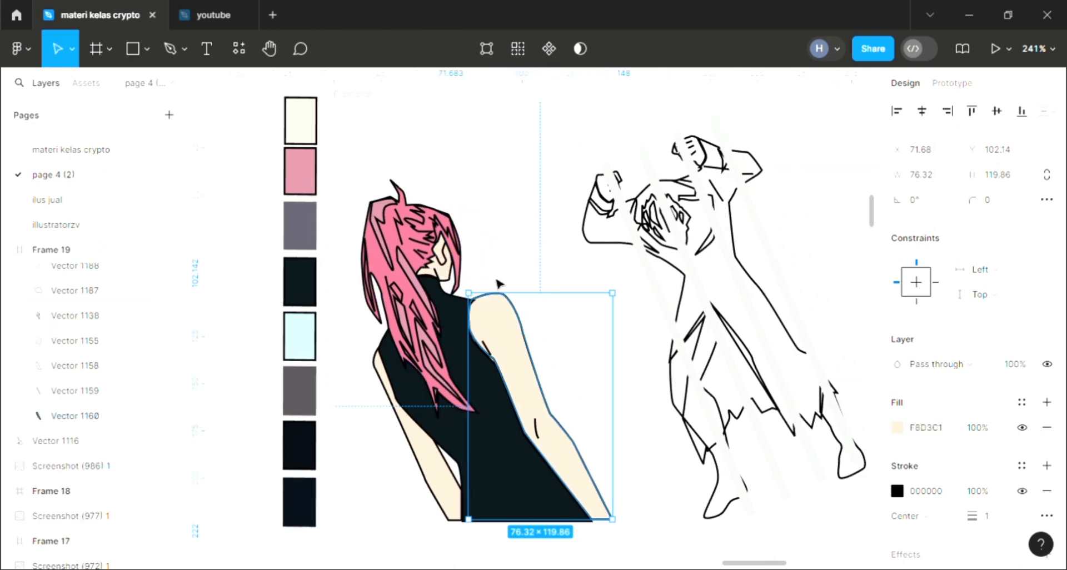
pyautogui.hscroll(3, 499, 282)
pyautogui.scroll(1, 572, 348)
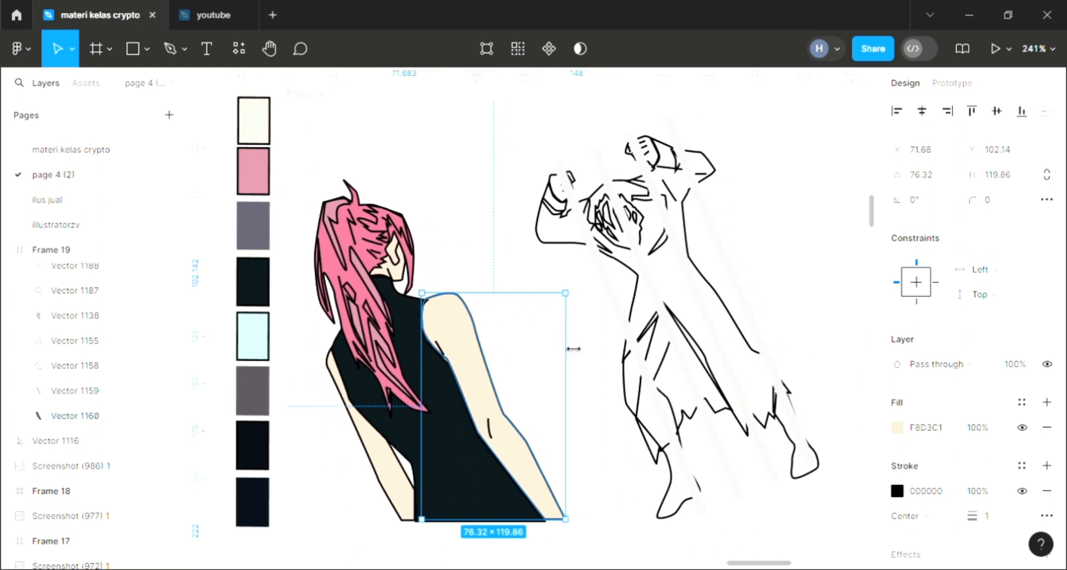
pyautogui.hscroll(8, 581, 352)
pyautogui.scroll(1, 580, 352)
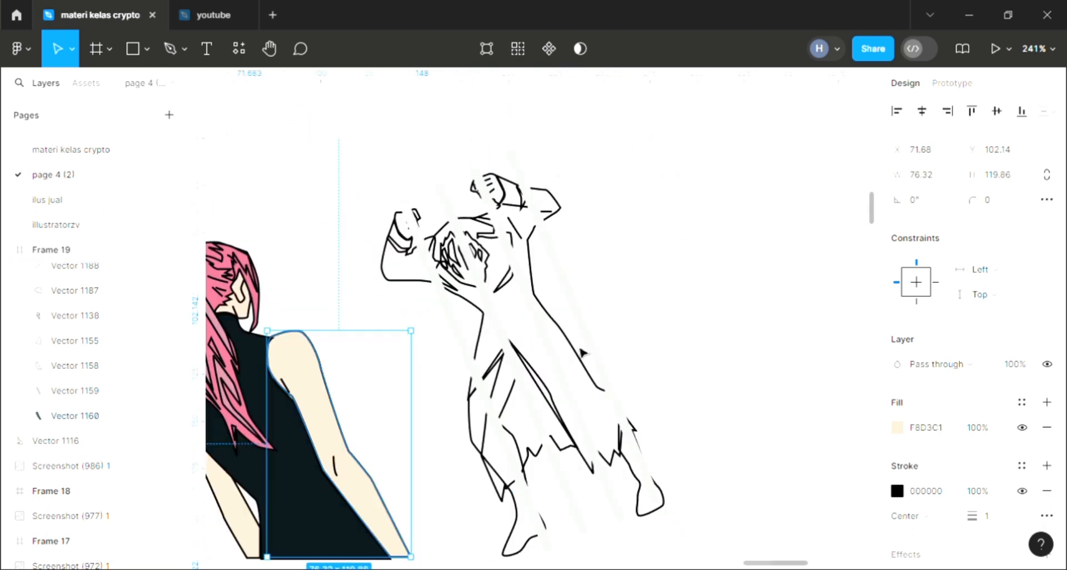
# Step: Fill the small rightmost strand inside the second figure's hair with the dark grey palette swatch colour
pyautogui.keyDown('ctrl'); pyautogui.scroll(2, 478, 245); pyautogui.keyUp('ctrl')
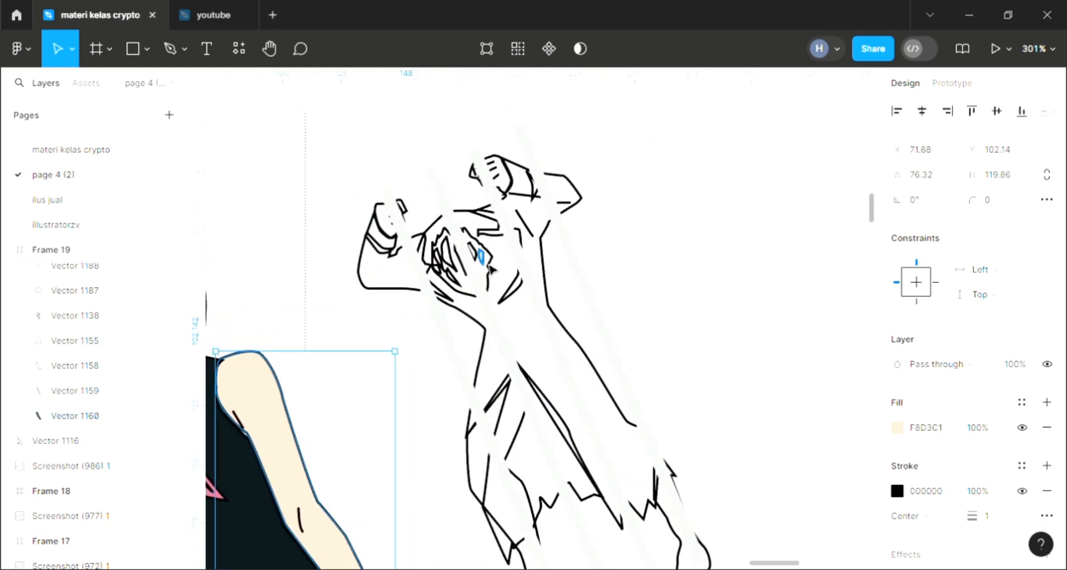
pyautogui.click(480, 255)
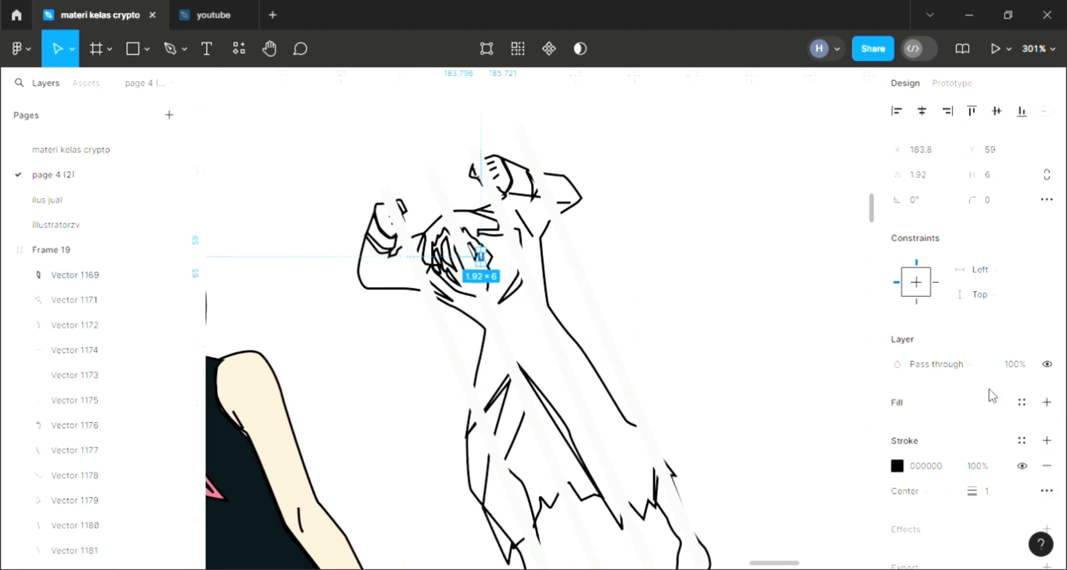
pyautogui.click(1046, 402)
pyautogui.hscroll(-15, 522, 350)
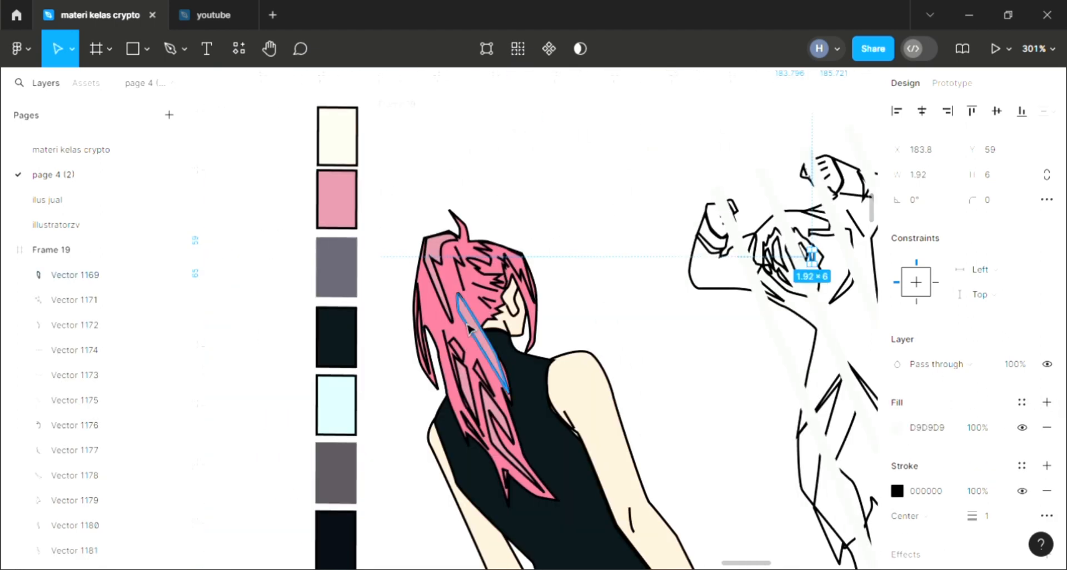
pyautogui.hscroll(10, 470, 329)
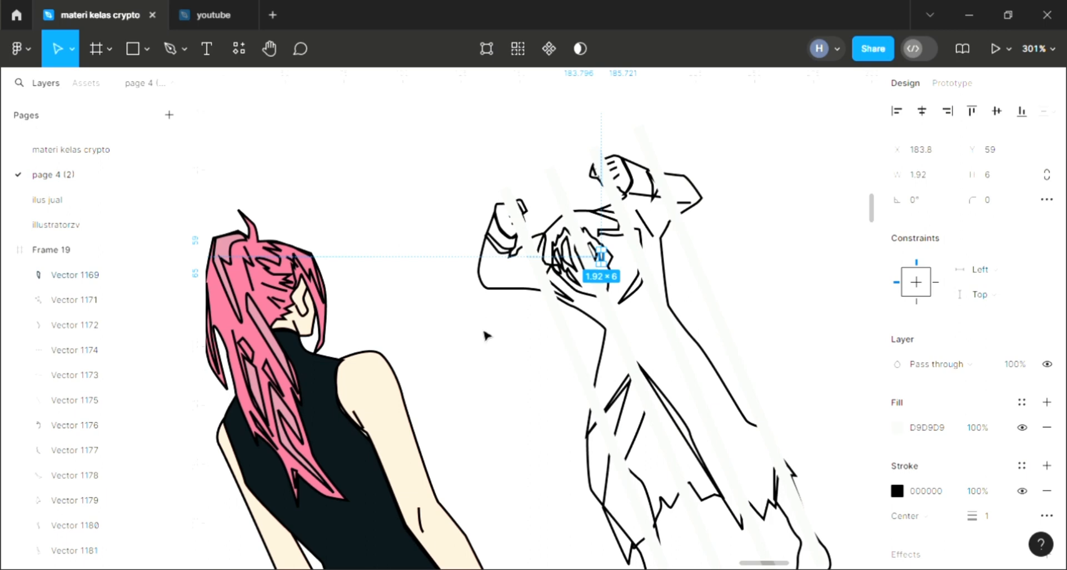
pyautogui.keyDown('ctrl'); pyautogui.scroll(-2, 497, 349); pyautogui.keyUp('ctrl')
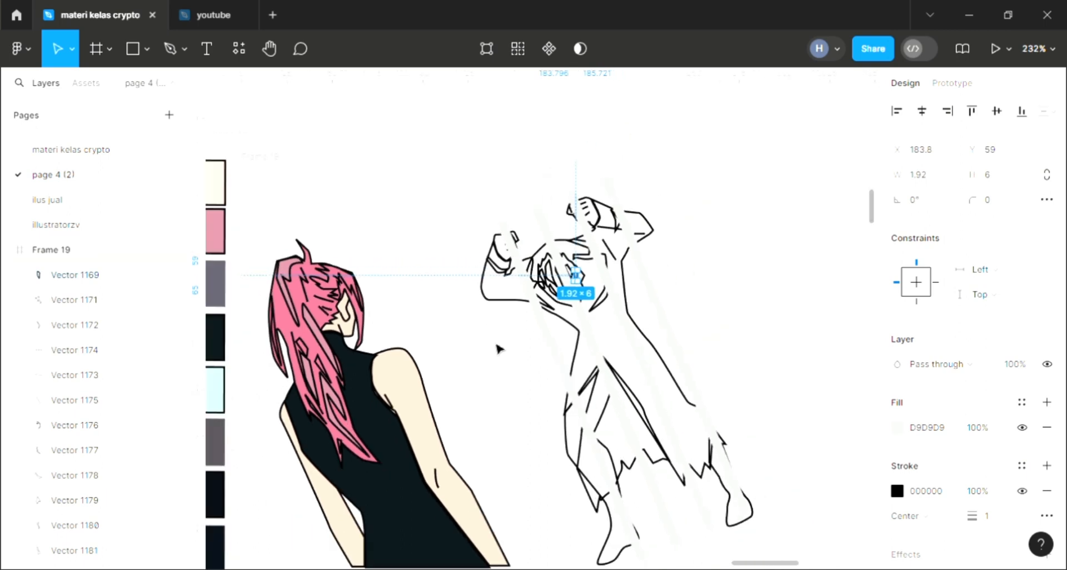
pyautogui.scroll(-1, 453, 358)
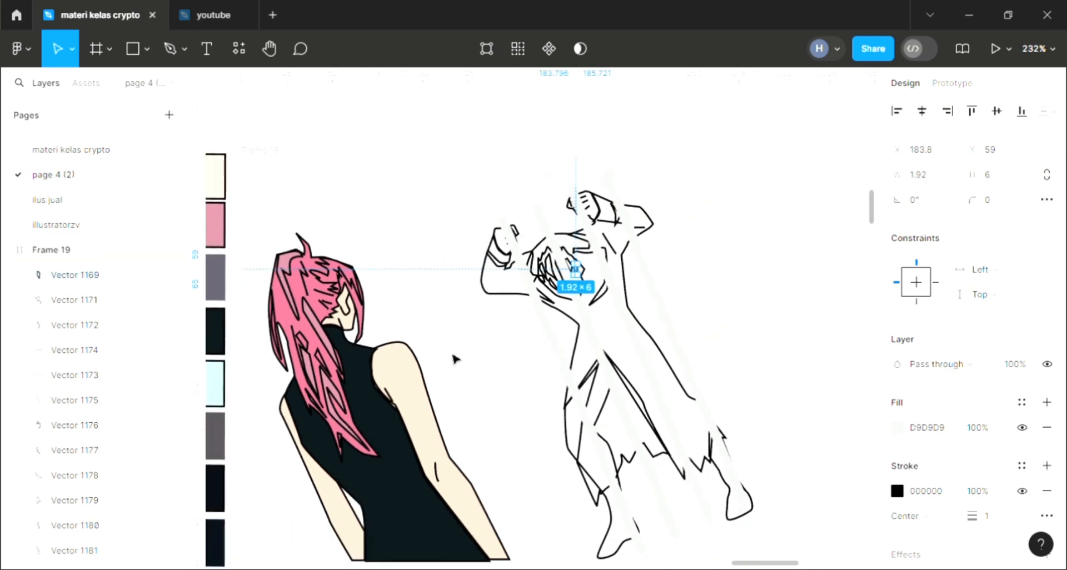
pyautogui.press('i')
pyautogui.click(217, 430)
pyautogui.click(556, 270)
# Step: Fill the thin hair strand just left of the rightmost one with the dark grey swatch colour 544F55
pyautogui.keyDown('ctrl'); pyautogui.scroll(5, 534, 278); pyautogui.keyUp('ctrl')
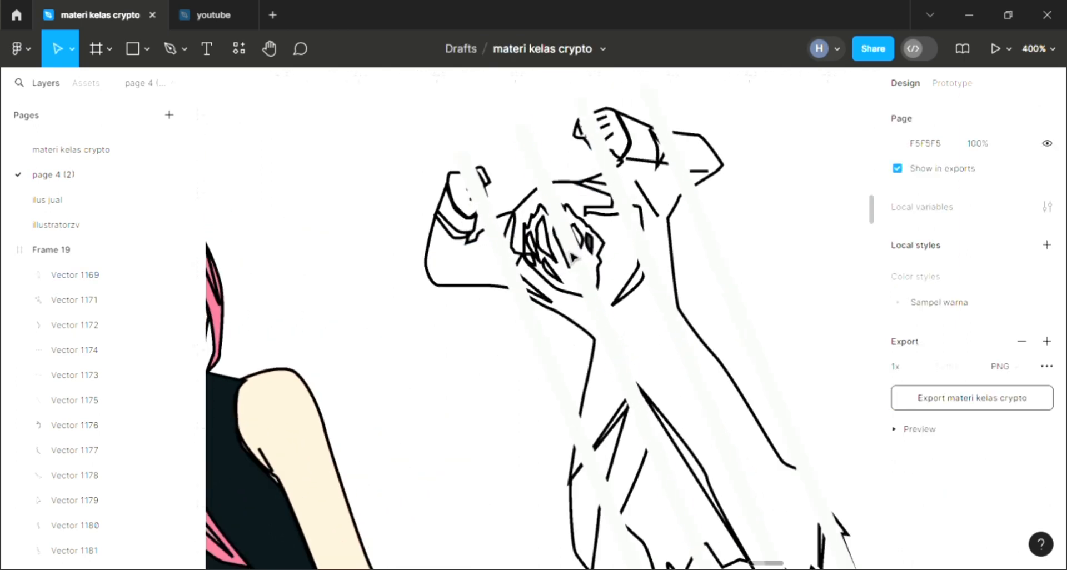
pyautogui.click(581, 233)
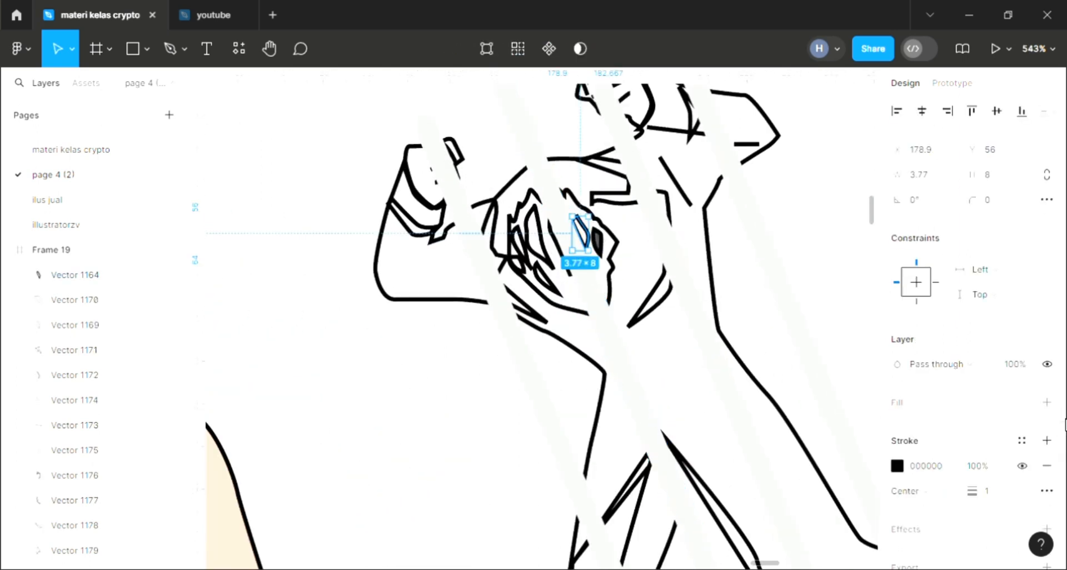
pyautogui.click(1047, 404)
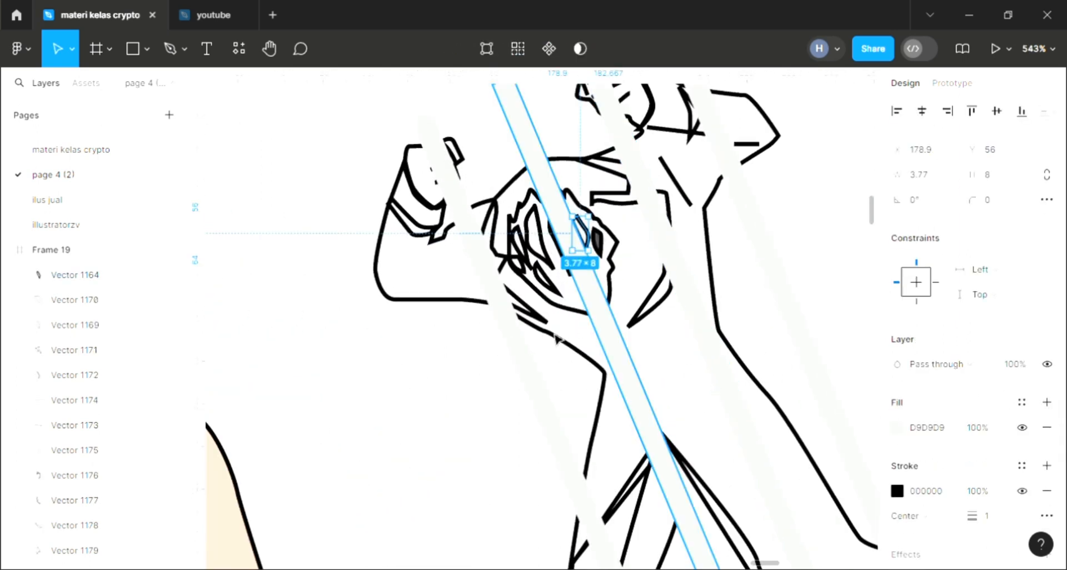
pyautogui.keyDown('ctrl'); pyautogui.scroll(-4, 549, 328); pyautogui.keyUp('ctrl')
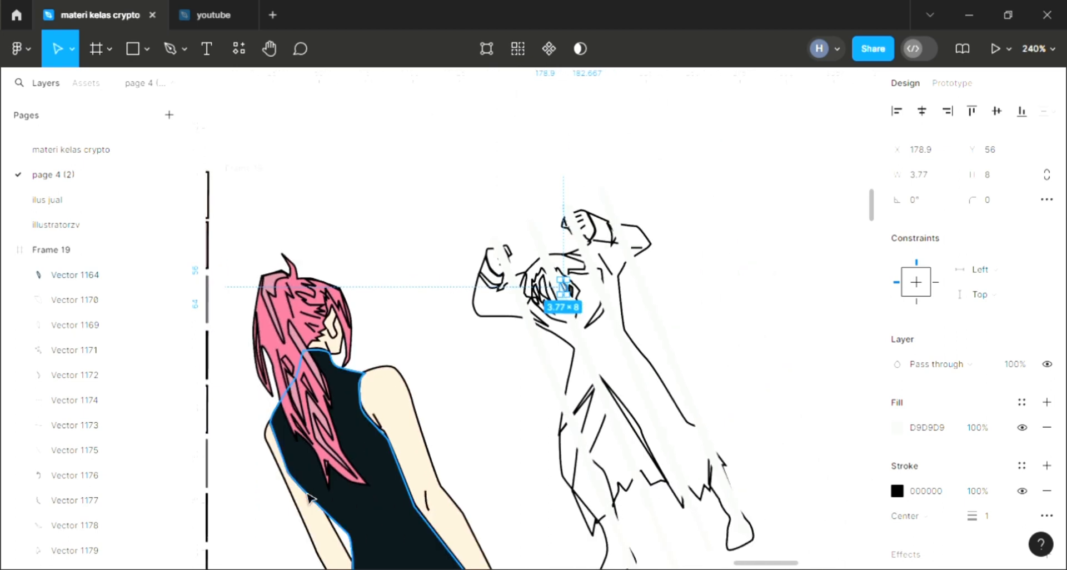
pyautogui.hscroll(-1, 309, 496)
pyautogui.press('i')
pyautogui.click(225, 479)
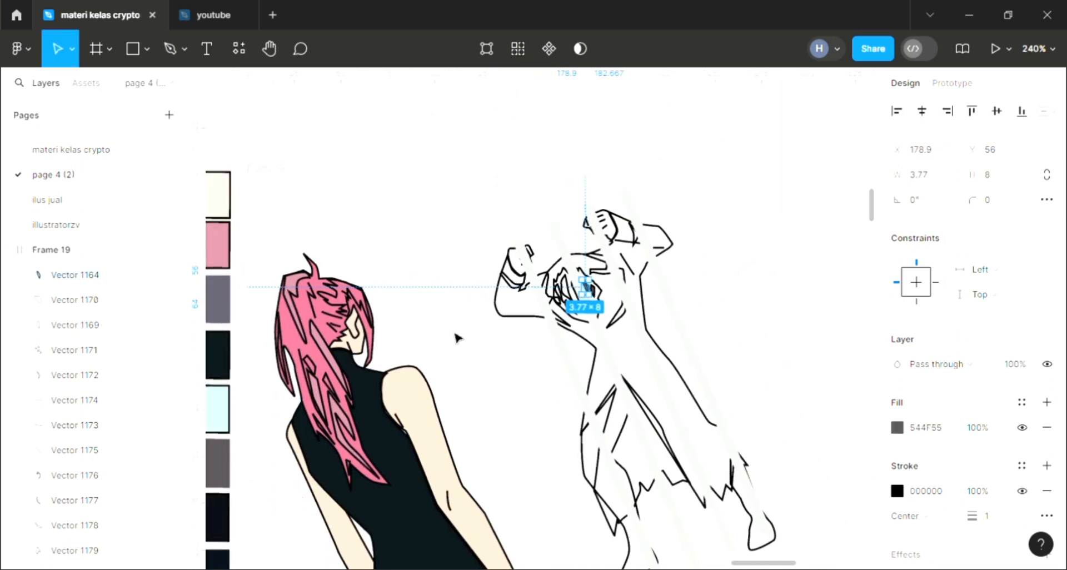
# Step: Fill the tall strand in the left half of the second figure's hair with the dark grey swatch colour
pyautogui.click(610, 359)
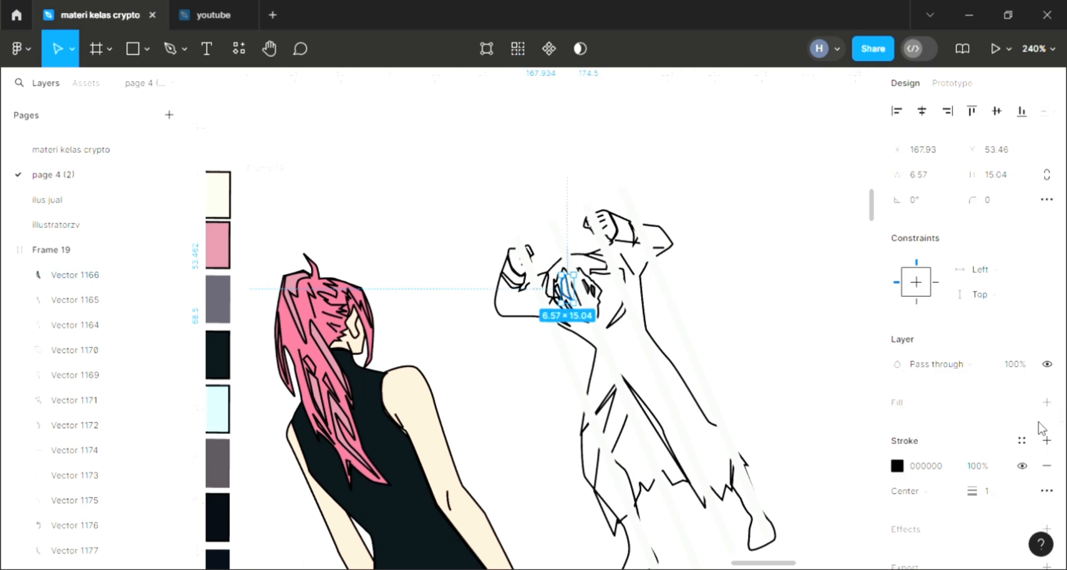
pyautogui.click(1047, 402)
pyautogui.press('i')
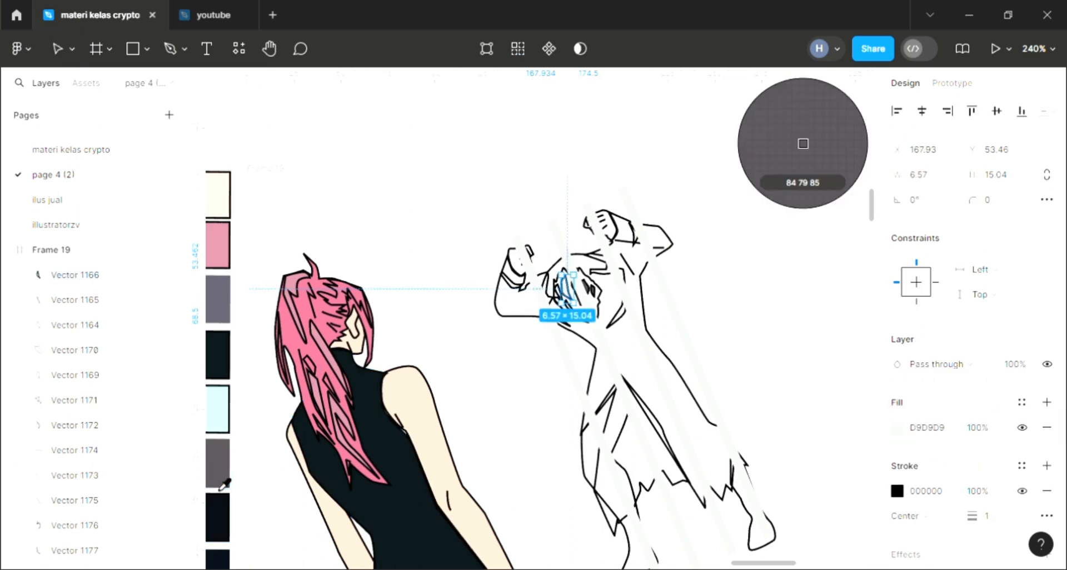
pyautogui.click(226, 478)
pyautogui.press('Escape')
# Step: Fill the small strand at the lower part of the second figure's hair with the dark grey 544F55
pyautogui.click(576, 315)
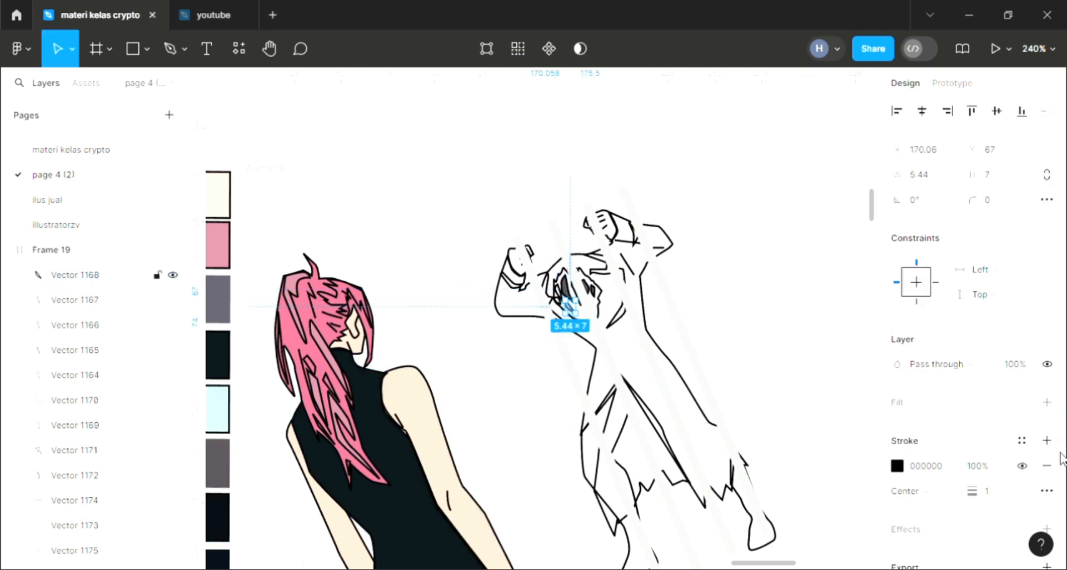
pyautogui.click(1046, 401)
pyautogui.press('i')
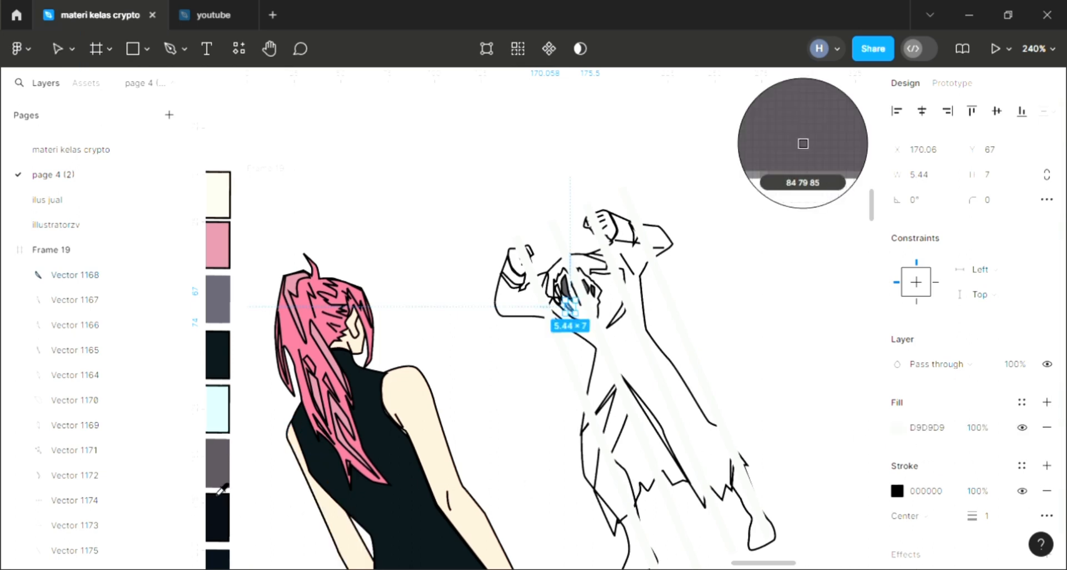
pyautogui.click(223, 486)
pyautogui.scroll(-2, 268, 524)
pyautogui.scroll(-1, 268, 525)
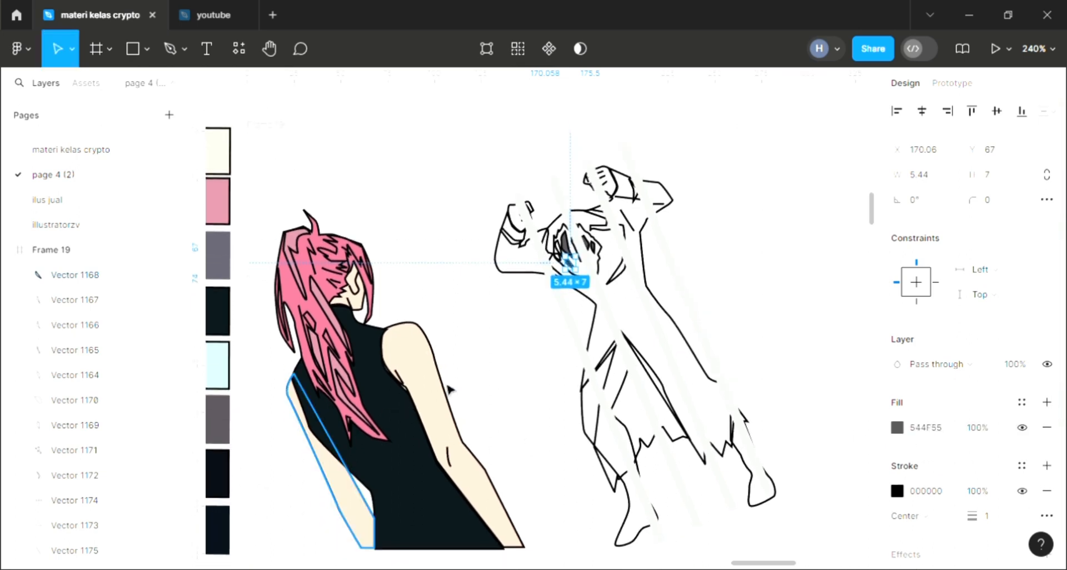
pyautogui.click(525, 346)
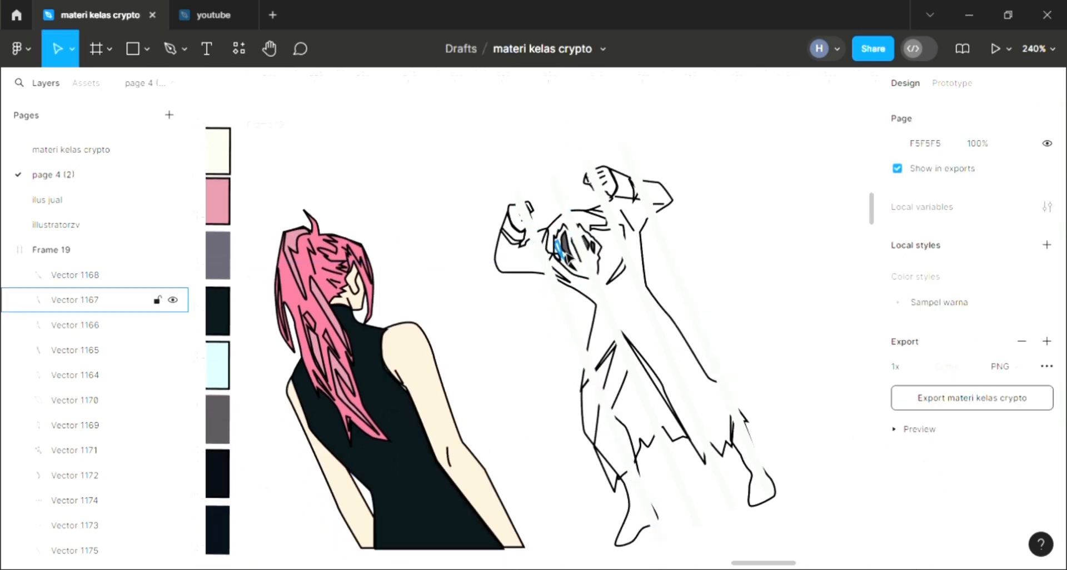
# Step: Fill the leftmost strand of the second figure's hair with the near-black swatch colour 080F19
pyautogui.click(588, 260)
pyautogui.click(1046, 402)
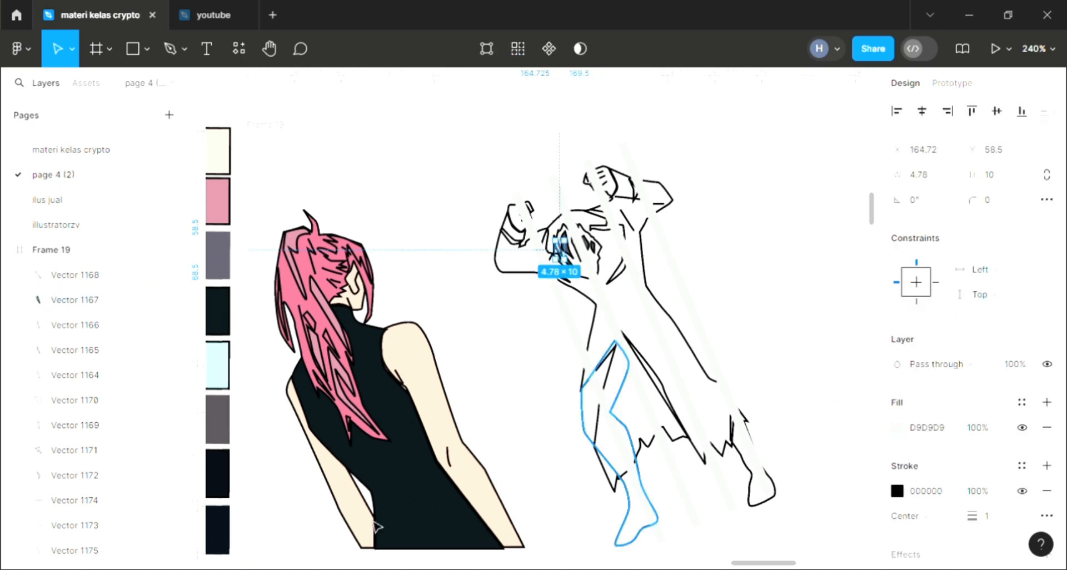
pyautogui.press('i')
pyautogui.click(223, 538)
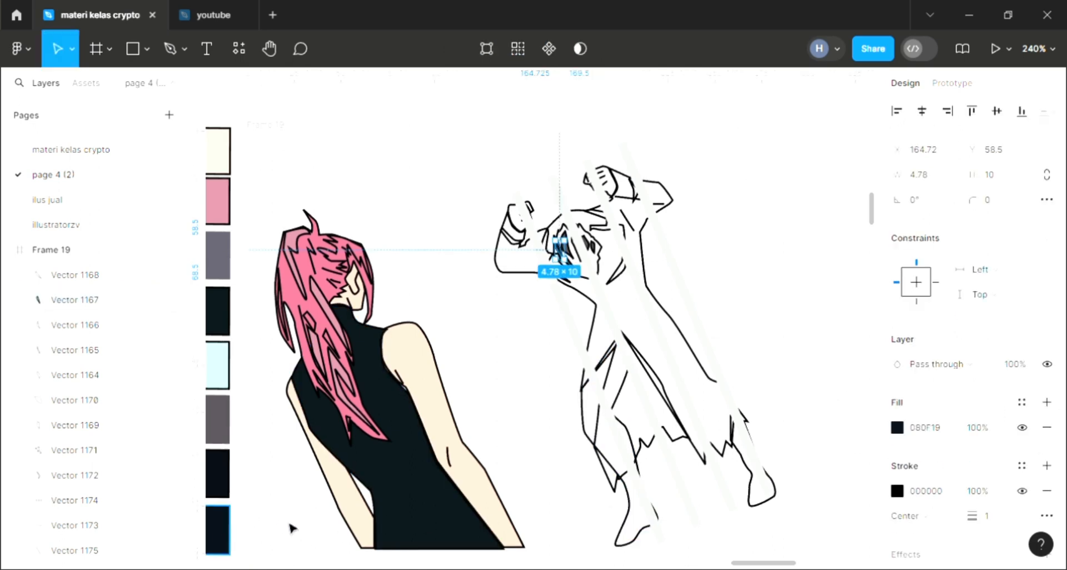
# Step: Change the leftmost hair strand's fill to the dark grey swatch colour 544F55
pyautogui.click(523, 409)
pyautogui.hotkey('ctrl', 'z')
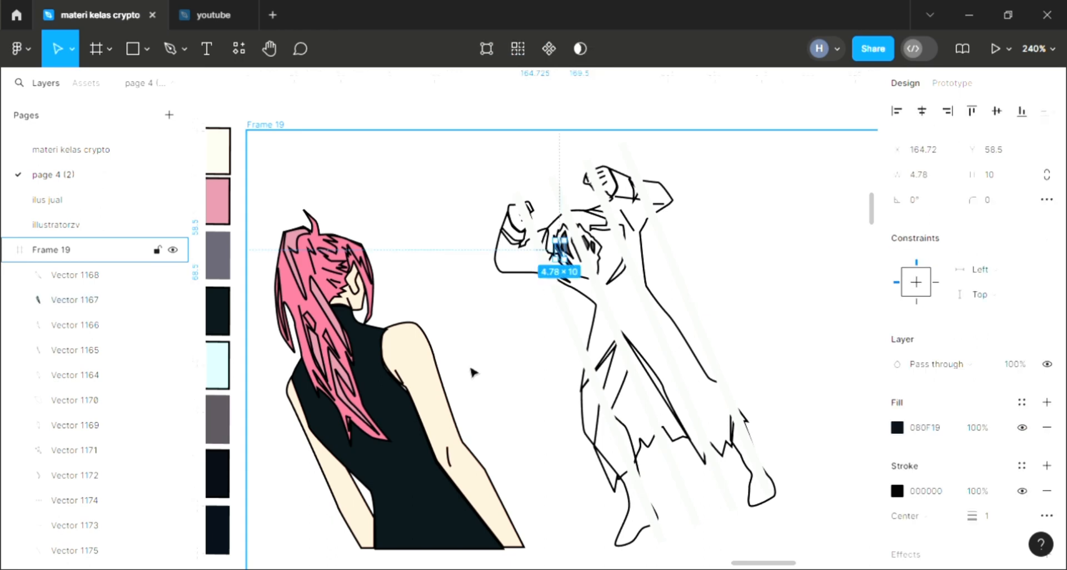
pyautogui.press('i')
pyautogui.click(221, 429)
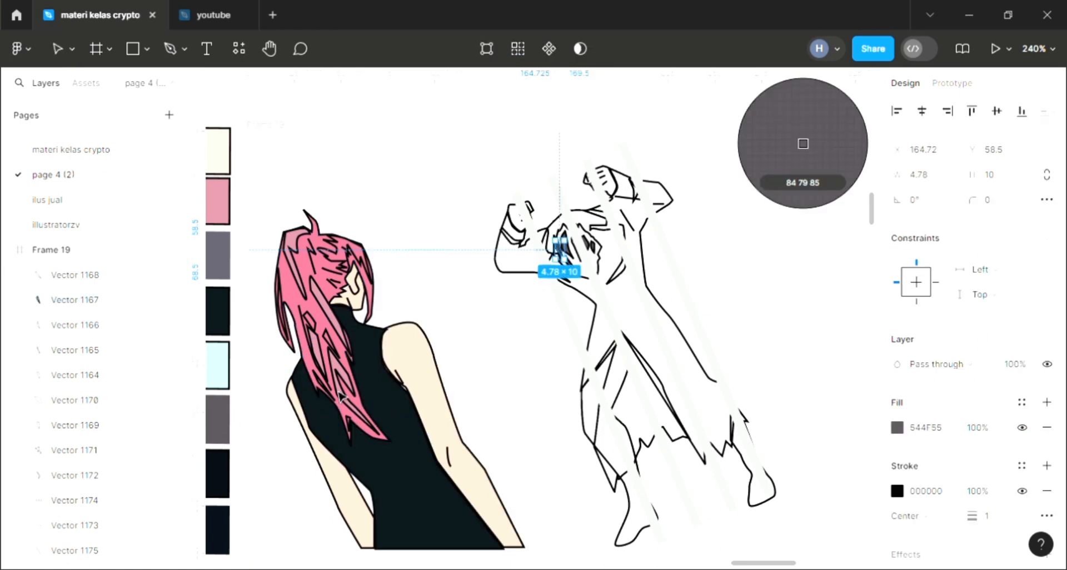
pyautogui.click(611, 280)
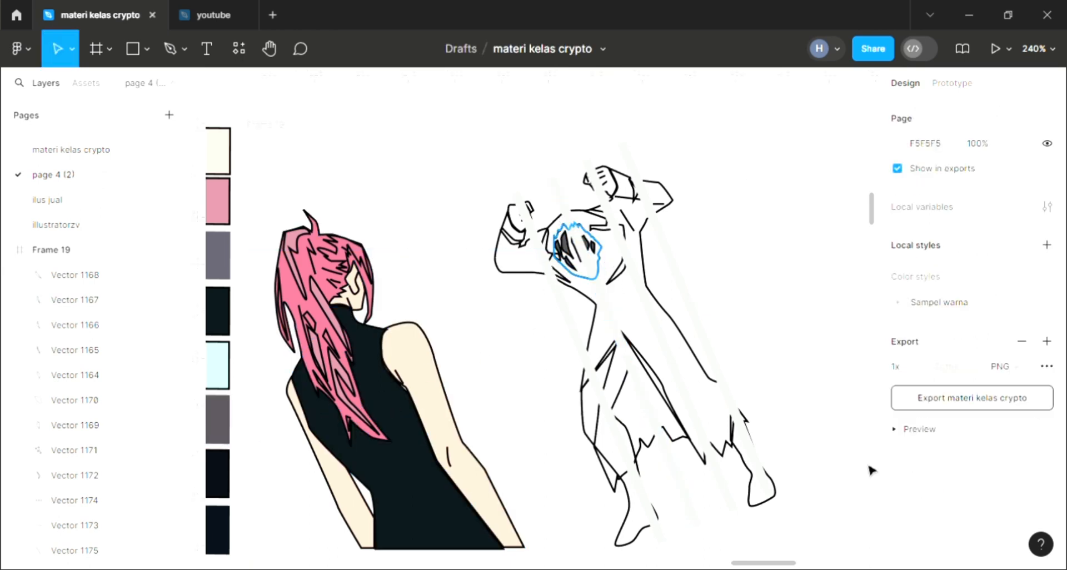
# Step: Send the second figure's main hair shape to the back and fill it with the near-black swatch colour 090D14
pyautogui.click(597, 277)
pyautogui.click(1045, 405)
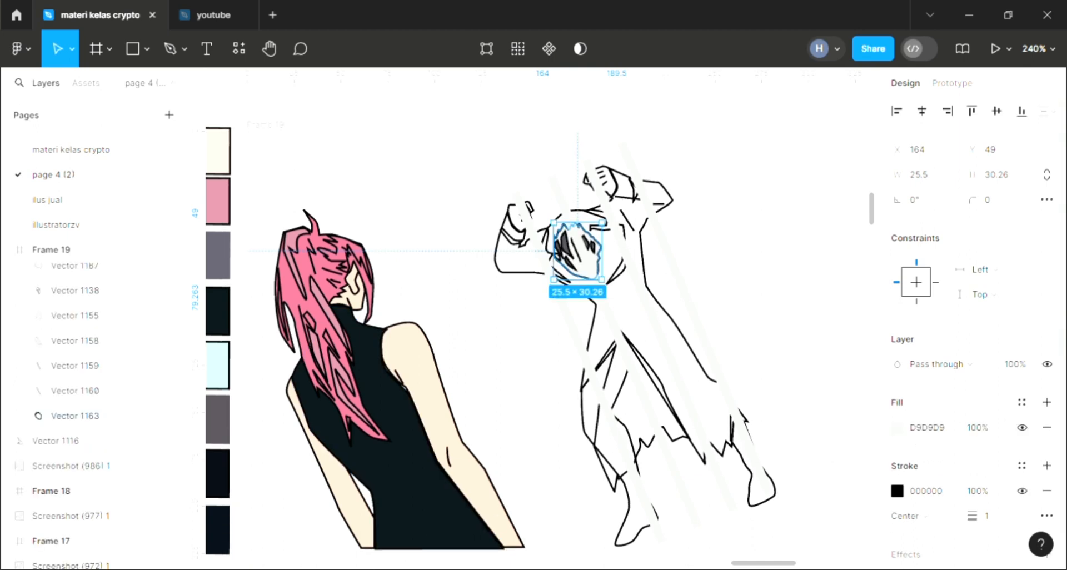
pyautogui.press('i')
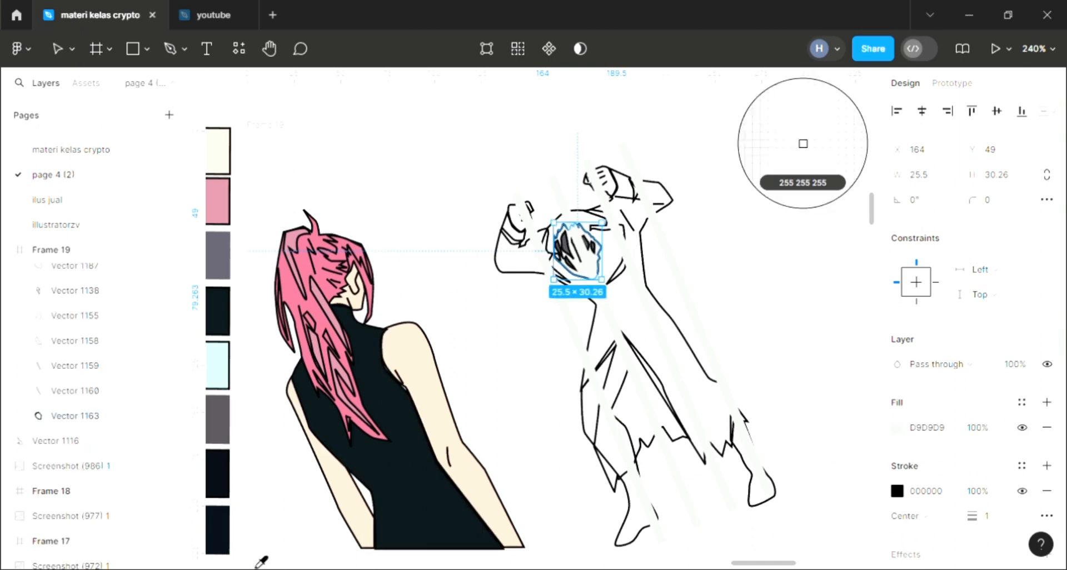
pyautogui.click(227, 457)
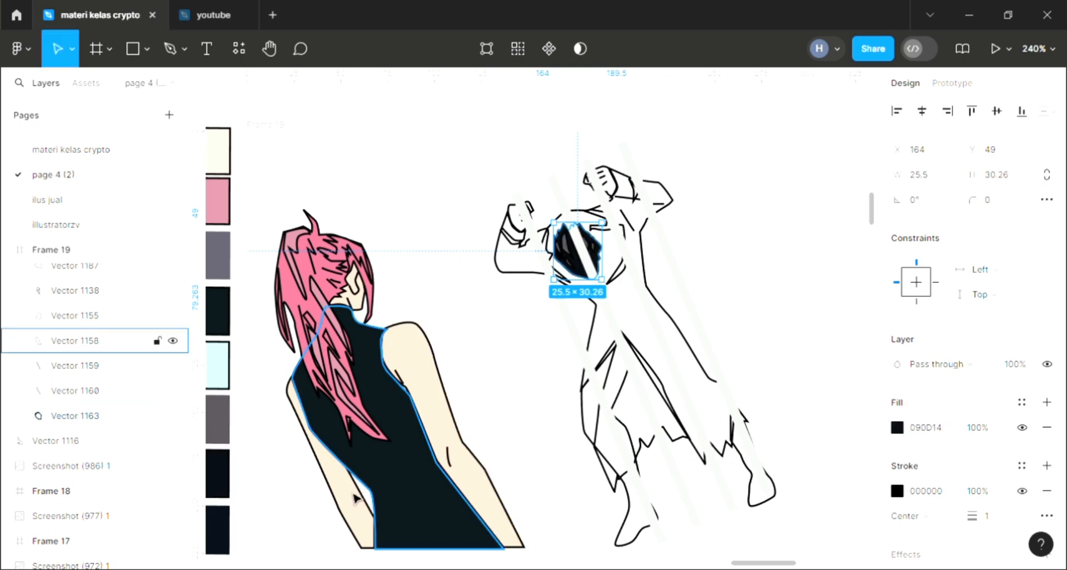
# Step: Change the main hair shape's fill to the dark navy swatch colour 080F19
pyautogui.press('i')
pyautogui.click(220, 531)
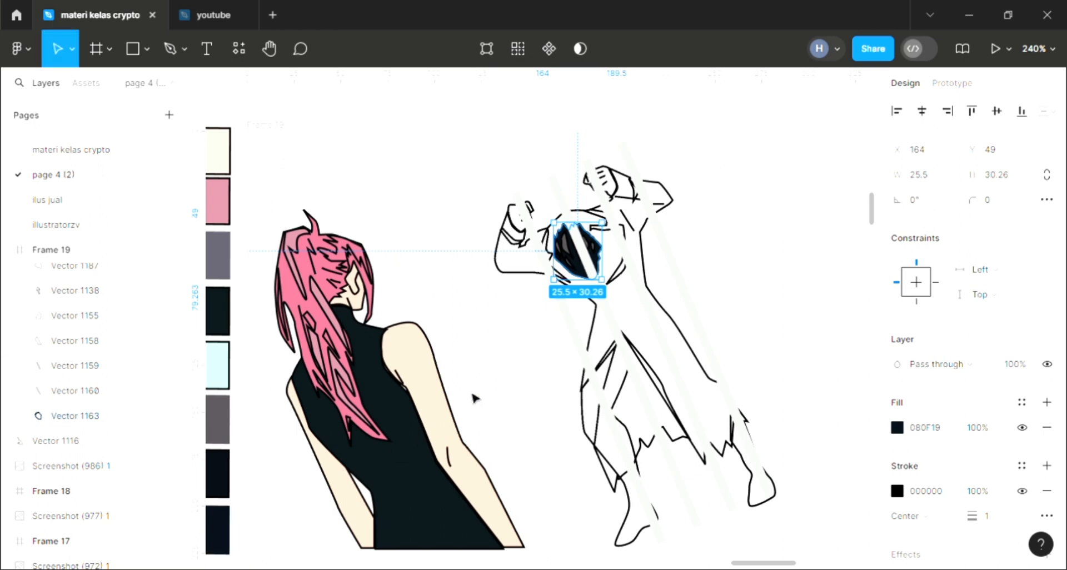
pyautogui.click(481, 396)
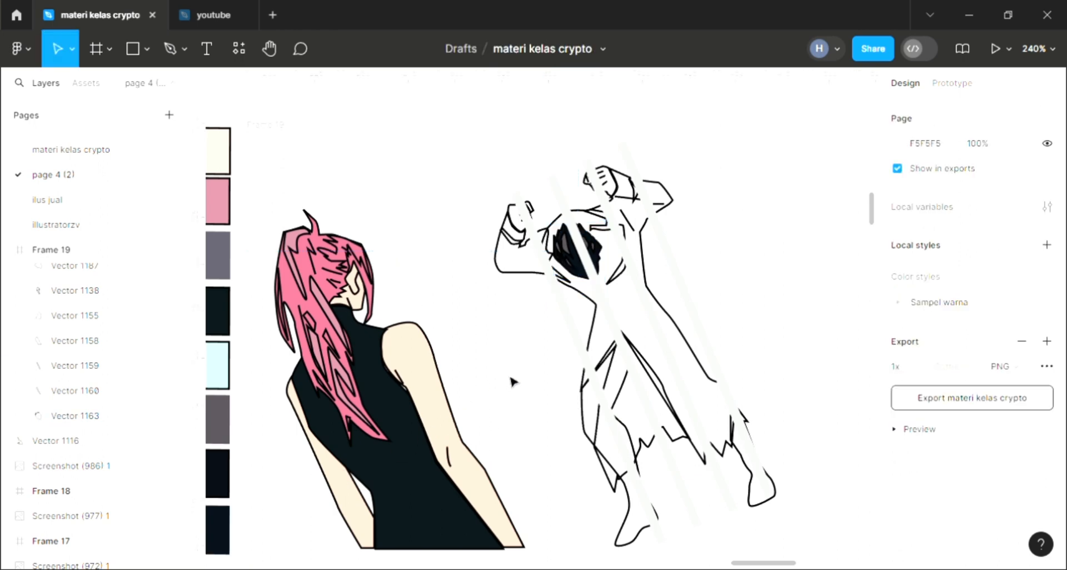
# Step: Fill the second figure's large coat shape with the purple-grey swatch colour 5E5C69 and send it to the back
pyautogui.click(502, 275)
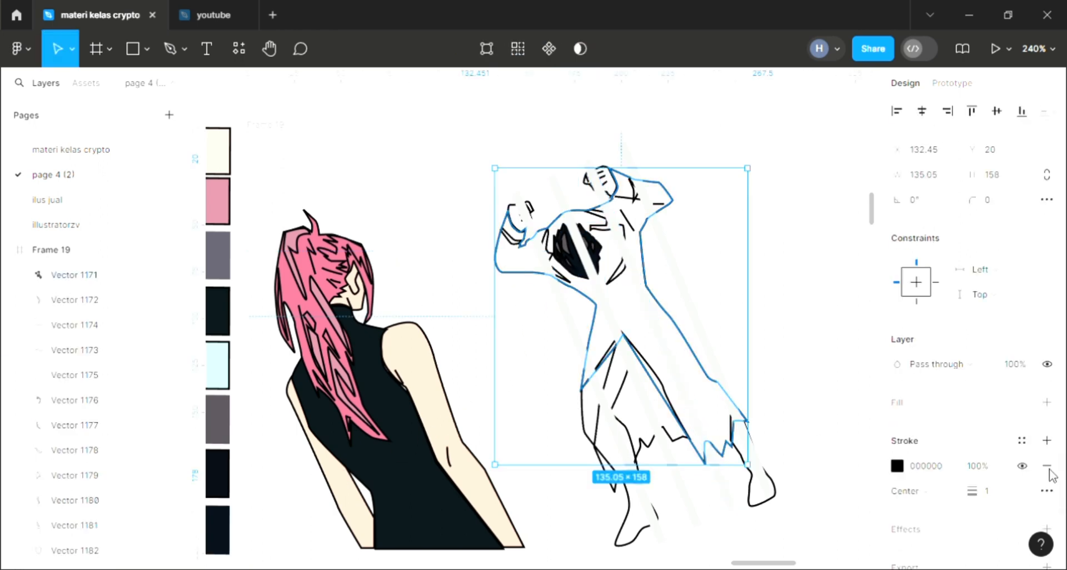
pyautogui.click(1047, 402)
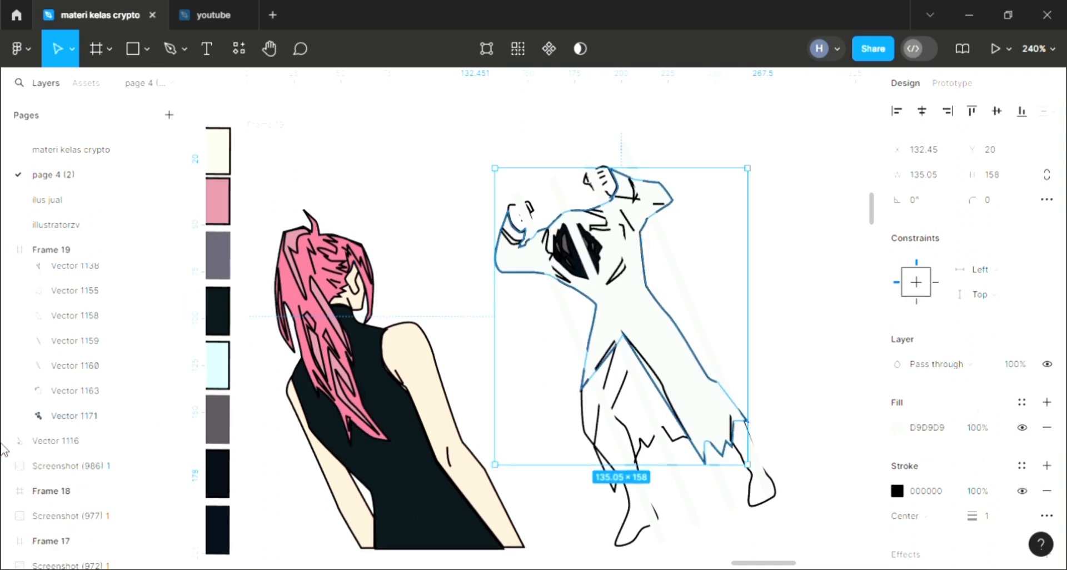
pyautogui.press('i')
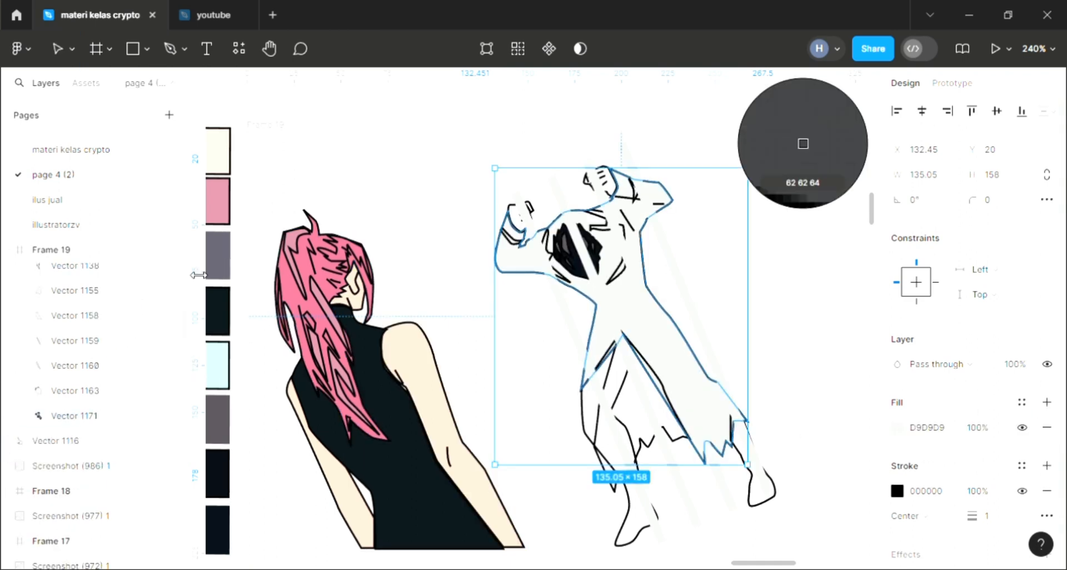
pyautogui.click(217, 260)
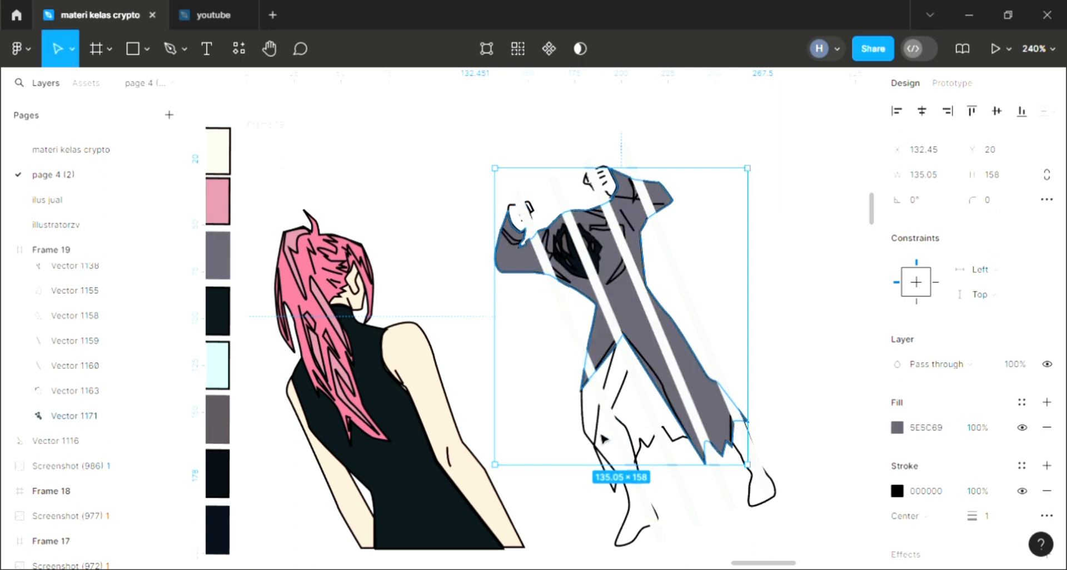
# Step: Fill the band on the second figure's left sleeve with pink DB708E sampled from the first figure's hair
pyautogui.scroll(6, 597, 267)
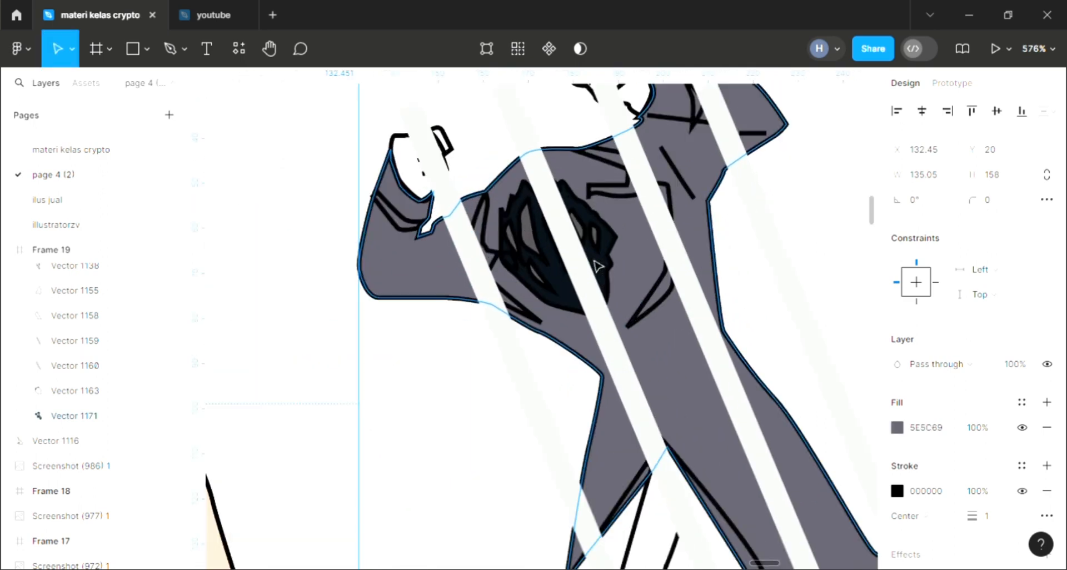
pyautogui.scroll(6, 623, 311)
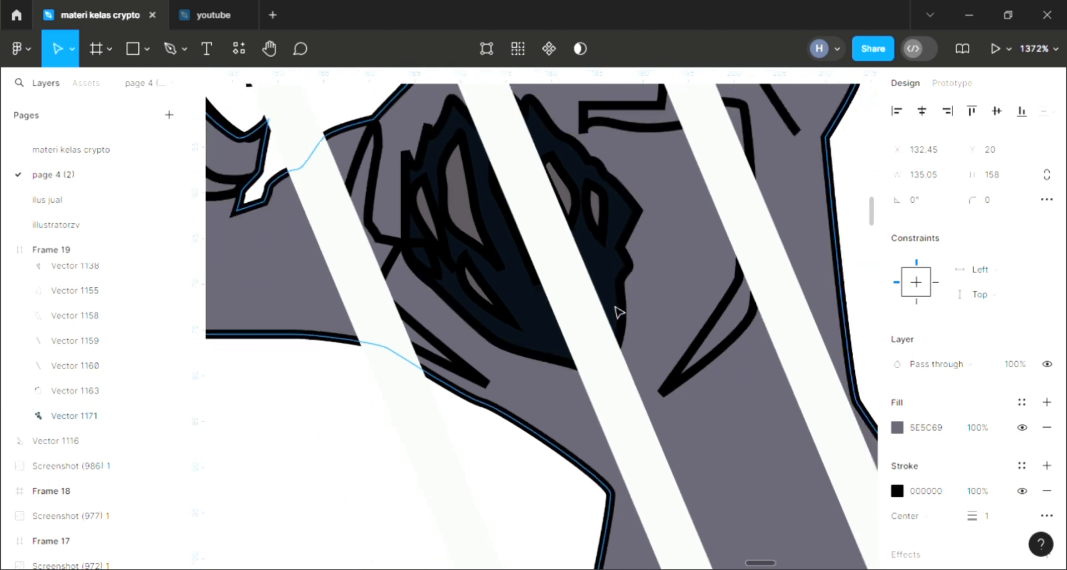
pyautogui.scroll(-7, 619, 313)
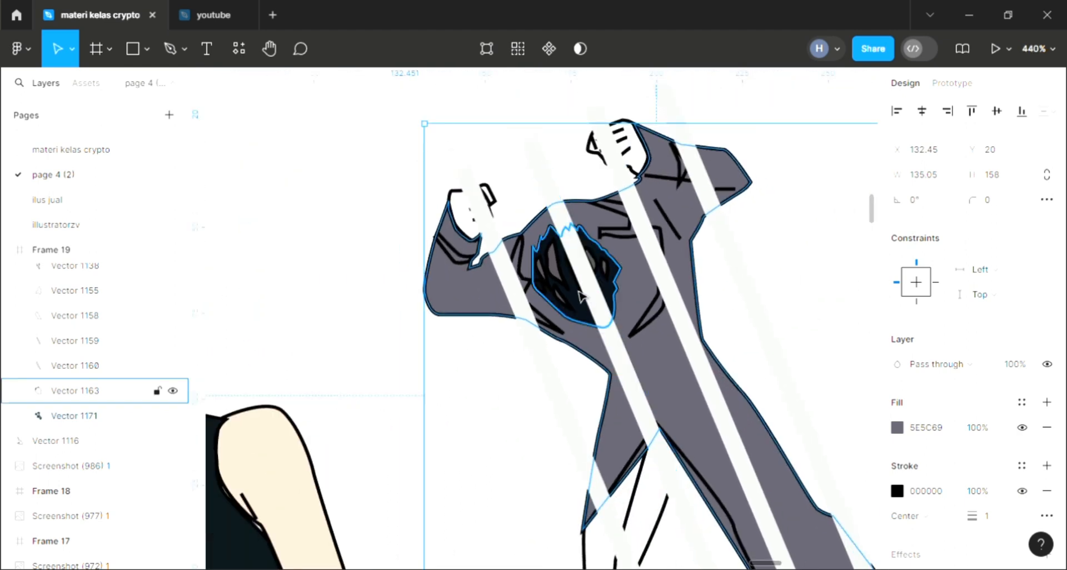
pyautogui.click(451, 246)
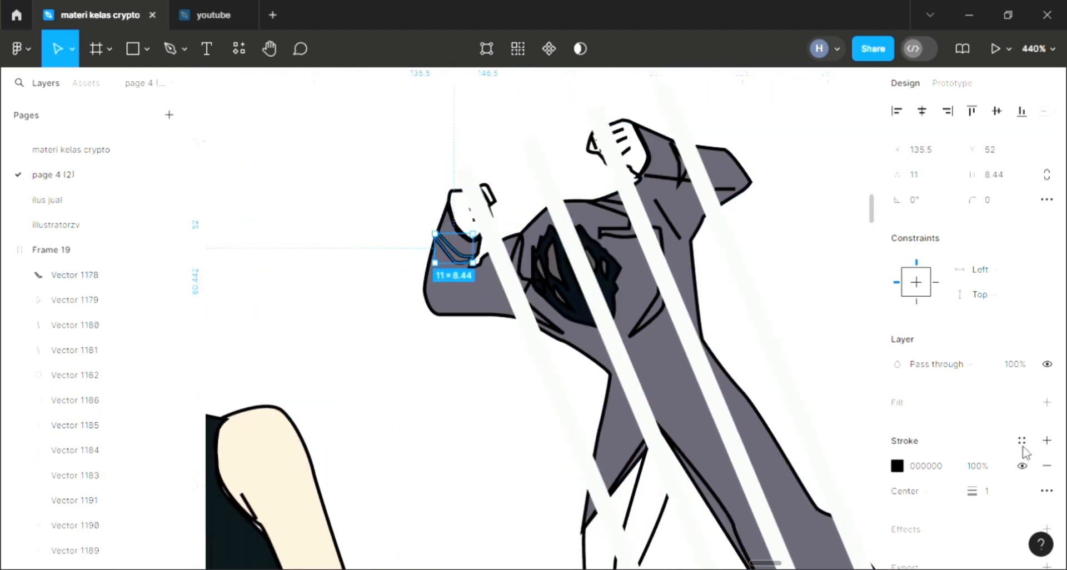
pyautogui.click(1047, 402)
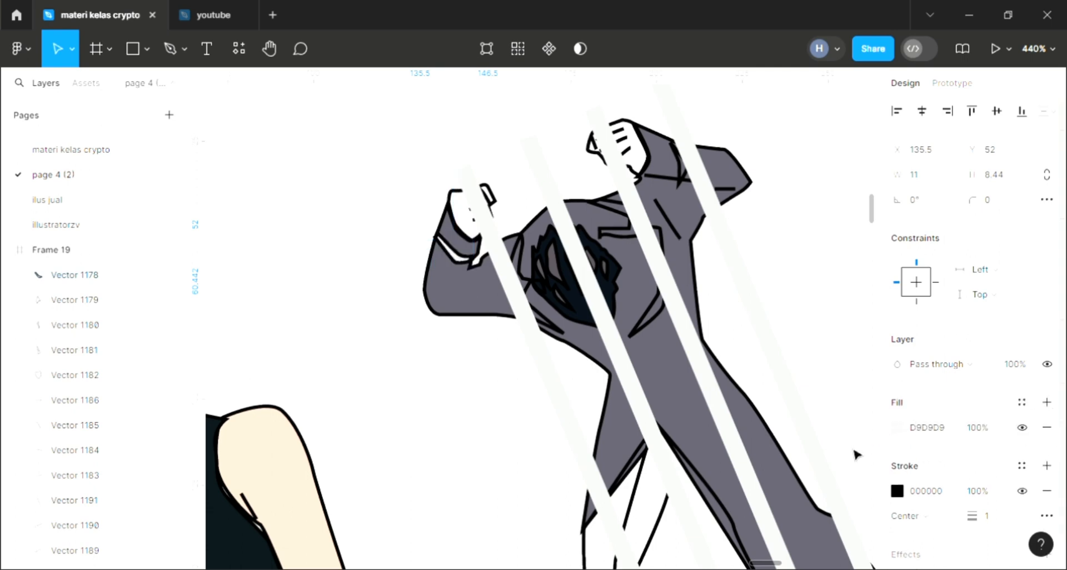
pyautogui.hscroll(-5, 493, 451)
pyautogui.scroll(-1, 492, 454)
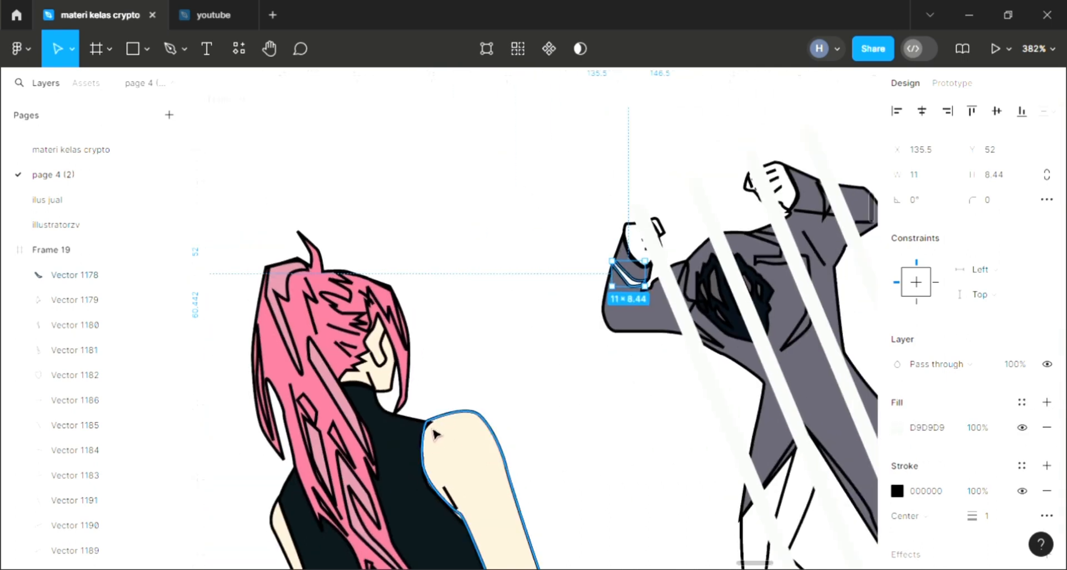
pyautogui.press('i')
pyautogui.click(343, 358)
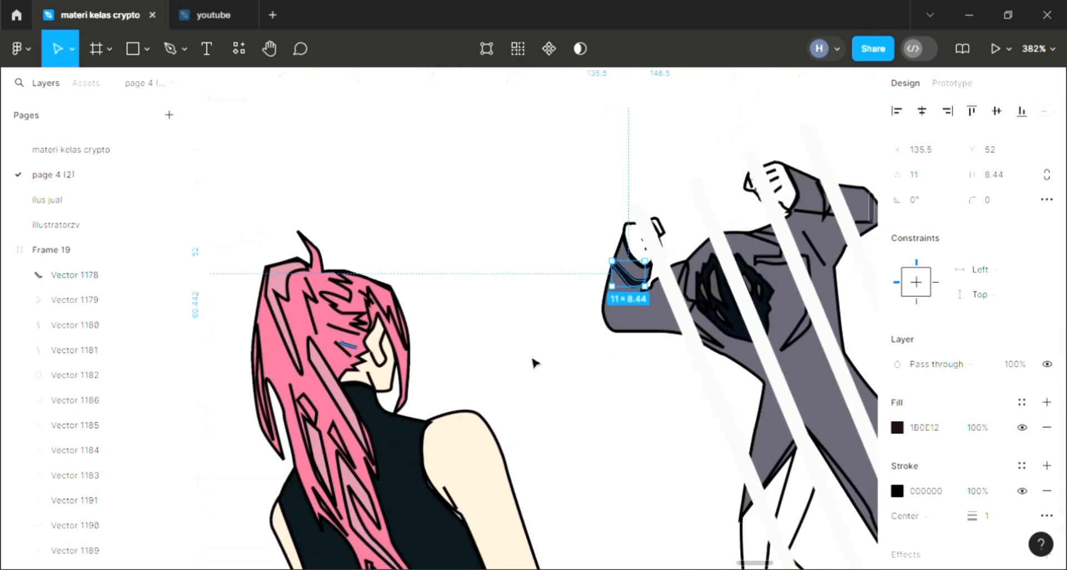
pyautogui.press('i')
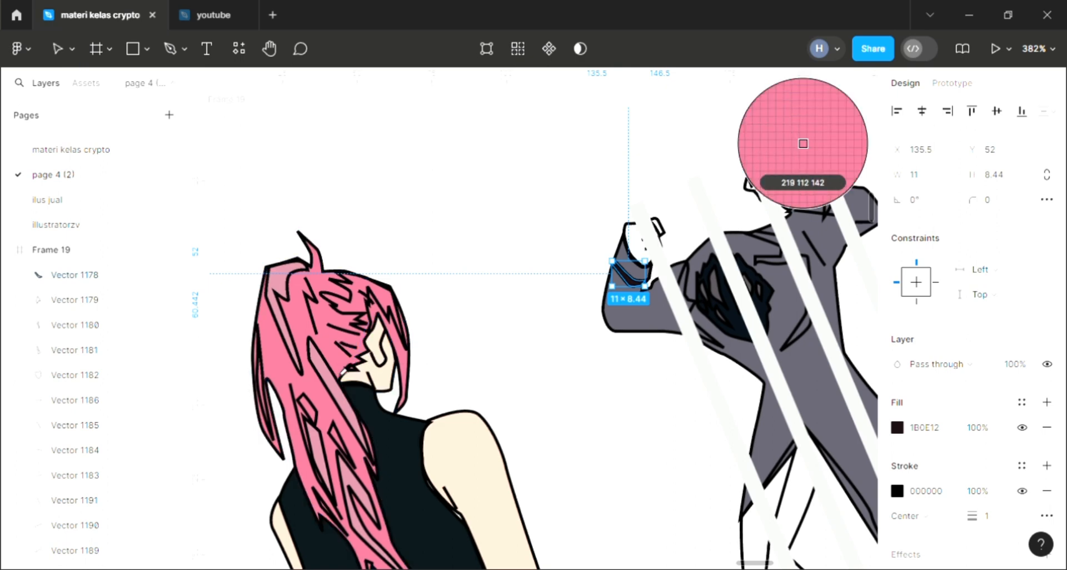
pyautogui.click(344, 367)
pyautogui.click(663, 344)
# Step: Add a fill to the angular trim shape right of the second figure's hair, using the sleeve band's pink
pyautogui.hscroll(5, 669, 344)
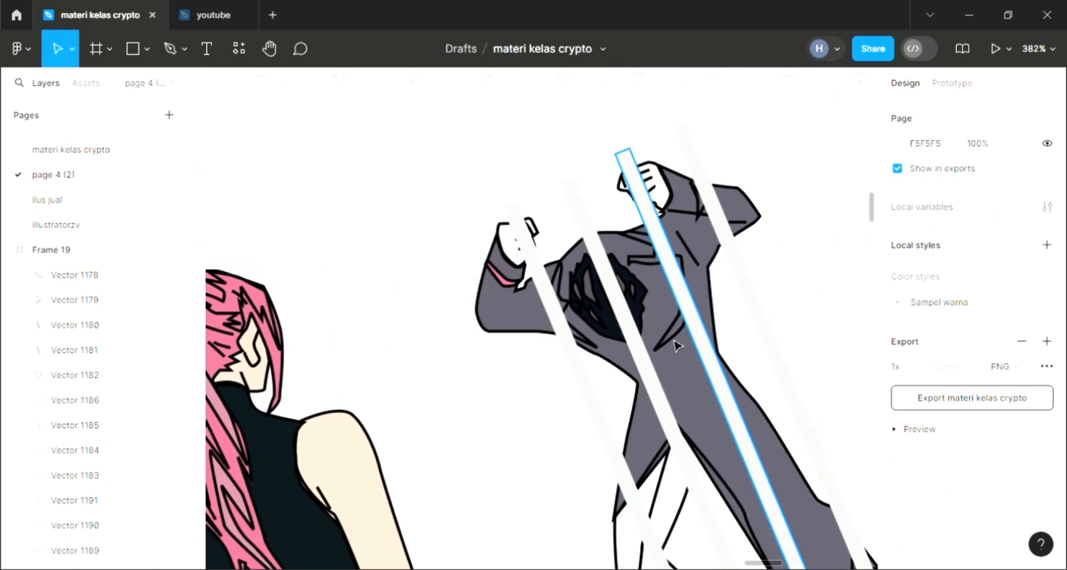
pyautogui.click(677, 346)
pyautogui.click(1046, 402)
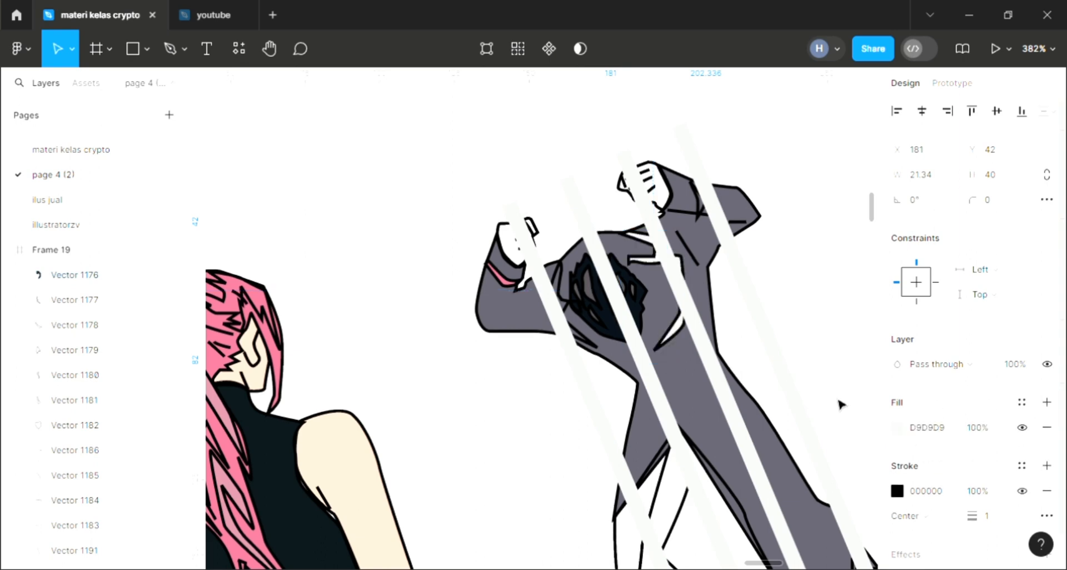
pyautogui.press('i')
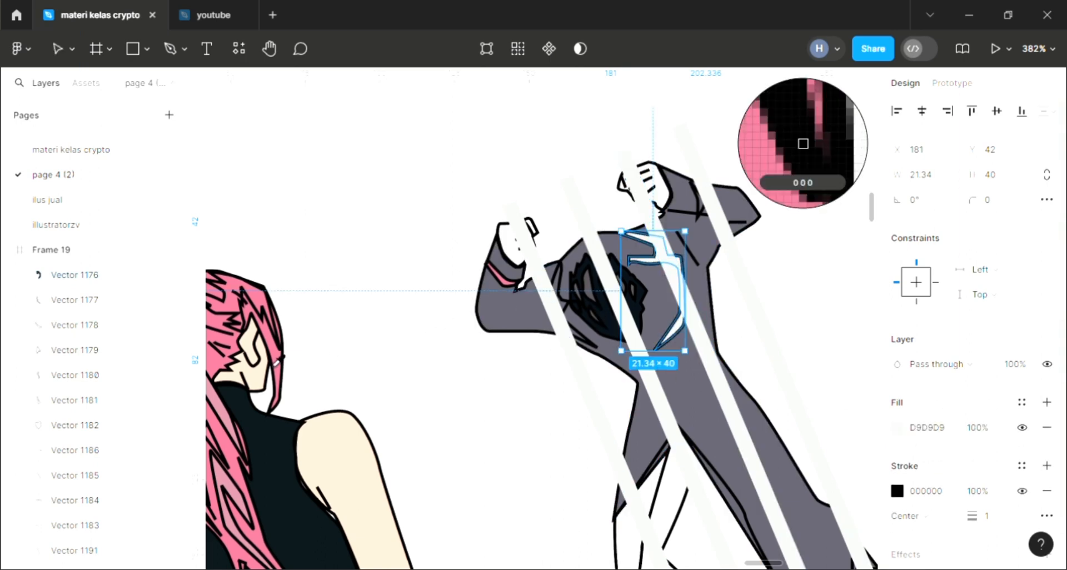
pyautogui.click(501, 276)
# Step: Fill the narrow coat trim left of the second figure's hair with the sampled pink DB708E
pyautogui.click(589, 347)
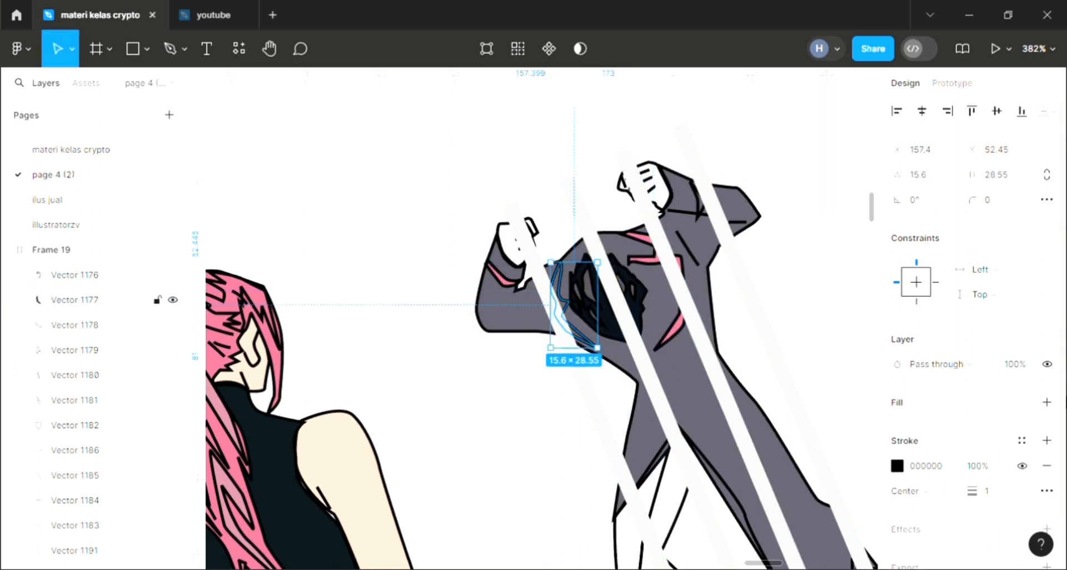
pyautogui.click(1046, 403)
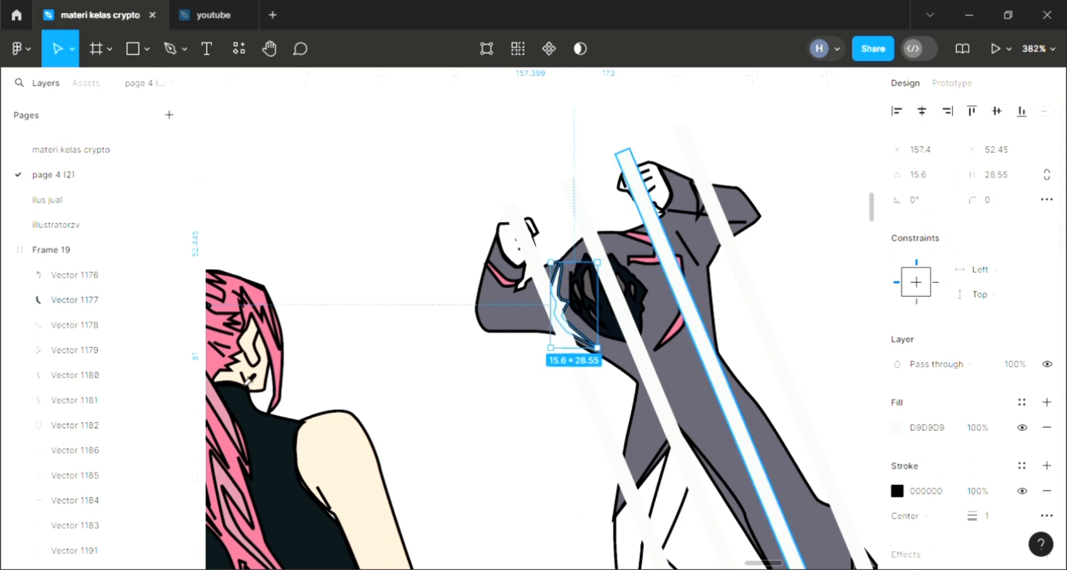
pyautogui.press('i')
pyautogui.click(803, 143)
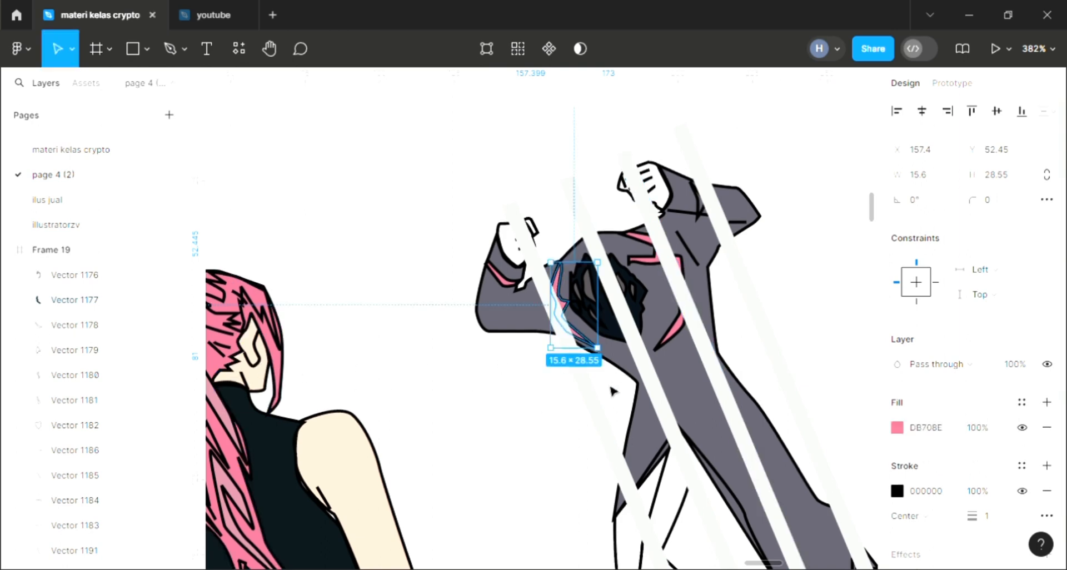
pyautogui.click(565, 411)
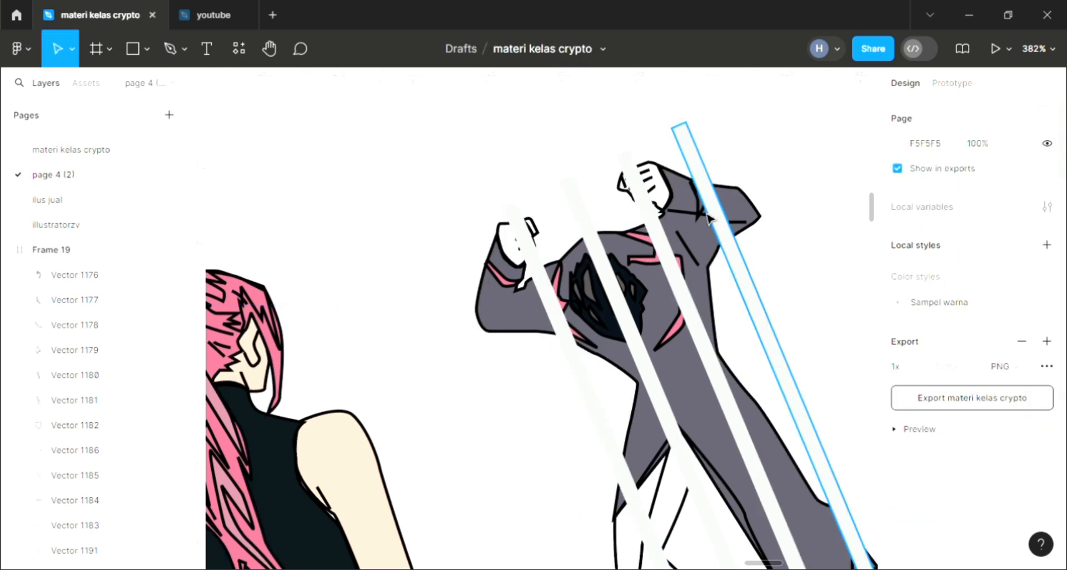
# Step: Fill the small fold shape on the second figure's right sleeve with the sampled pink DB708E
pyautogui.click(701, 210)
pyautogui.click(1047, 403)
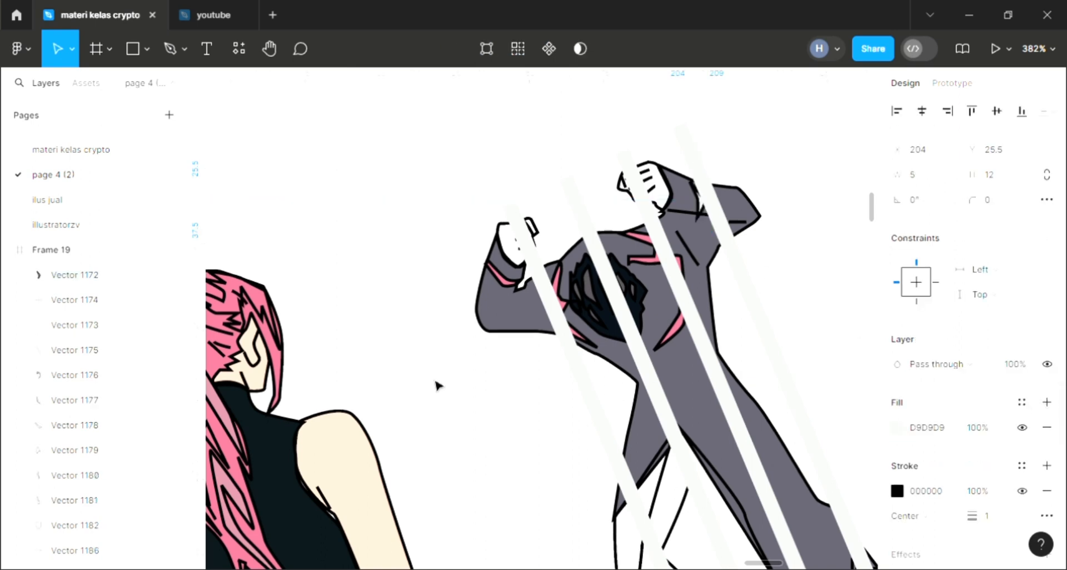
pyautogui.press('i')
pyautogui.click(284, 349)
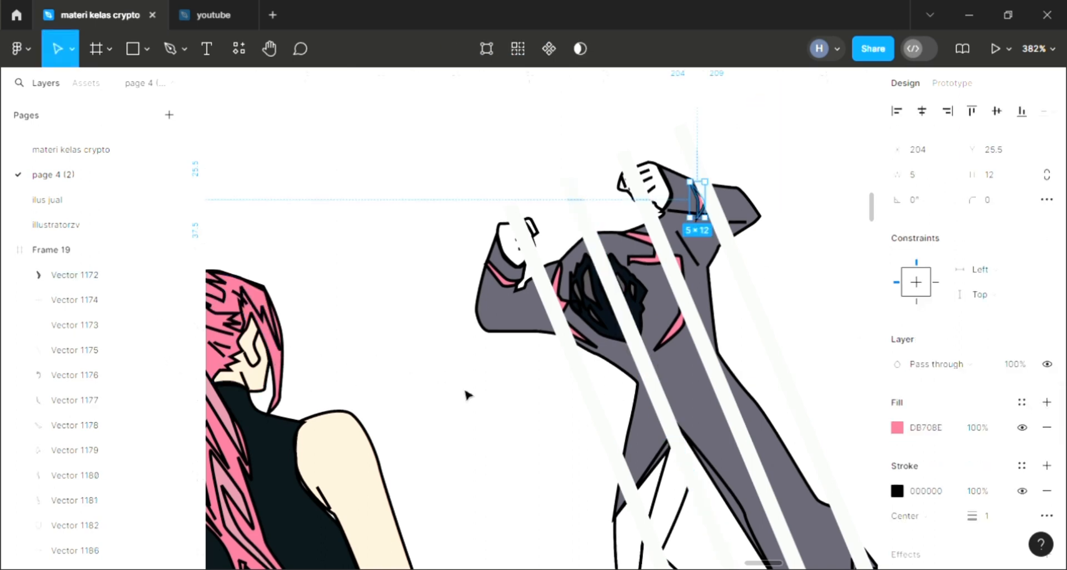
pyautogui.click(470, 396)
# Step: Fill the second figure's left leg shape with dark navy 080F19 sampled from the same figure's hair
pyautogui.scroll(-4, 523, 416)
pyautogui.hscroll(1, 525, 417)
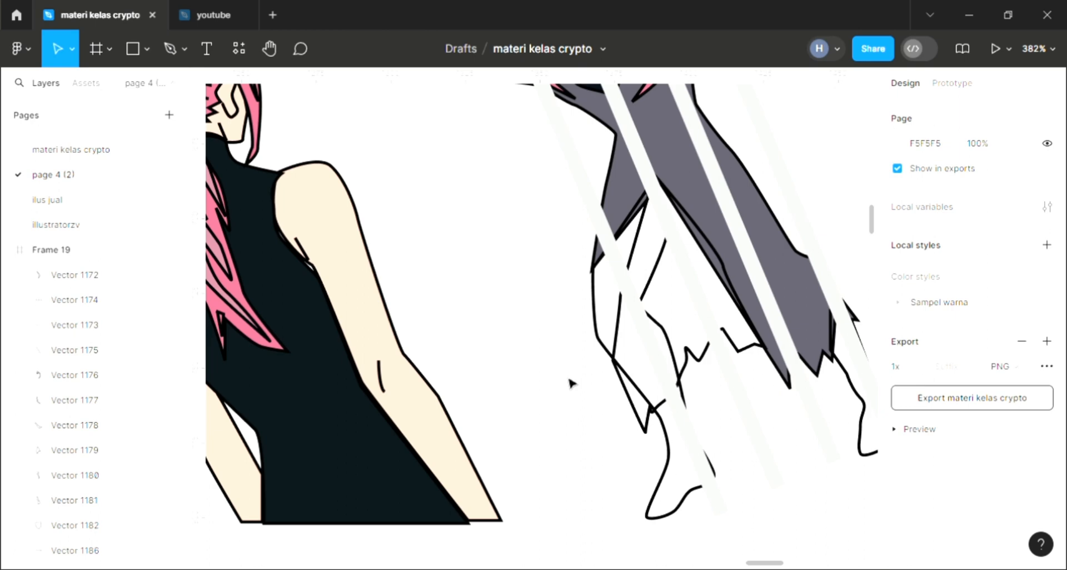
pyautogui.click(607, 345)
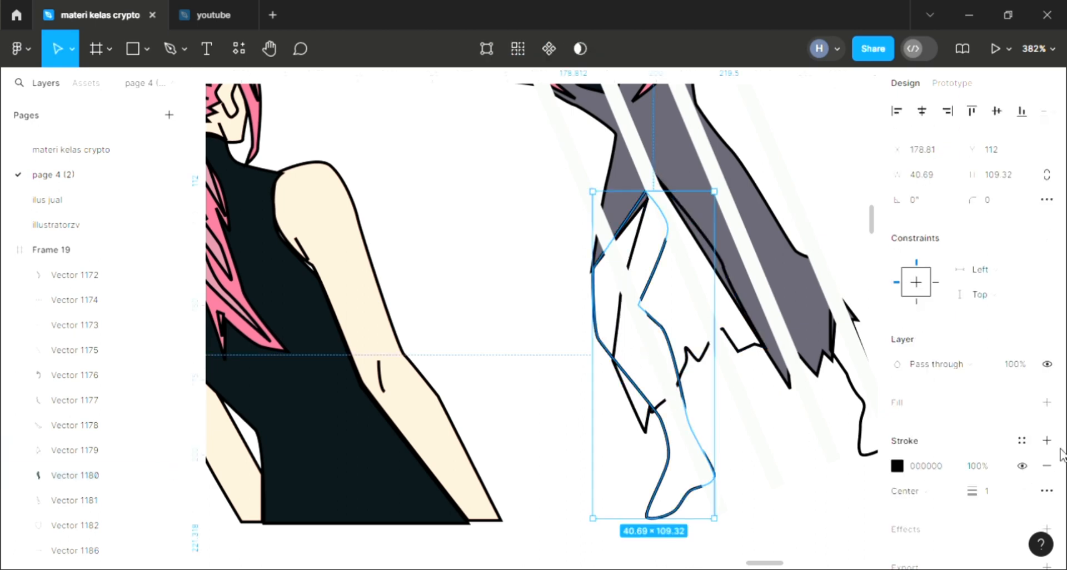
pyautogui.click(1047, 403)
pyautogui.scroll(-3, 604, 437)
pyautogui.scroll(2, 486, 405)
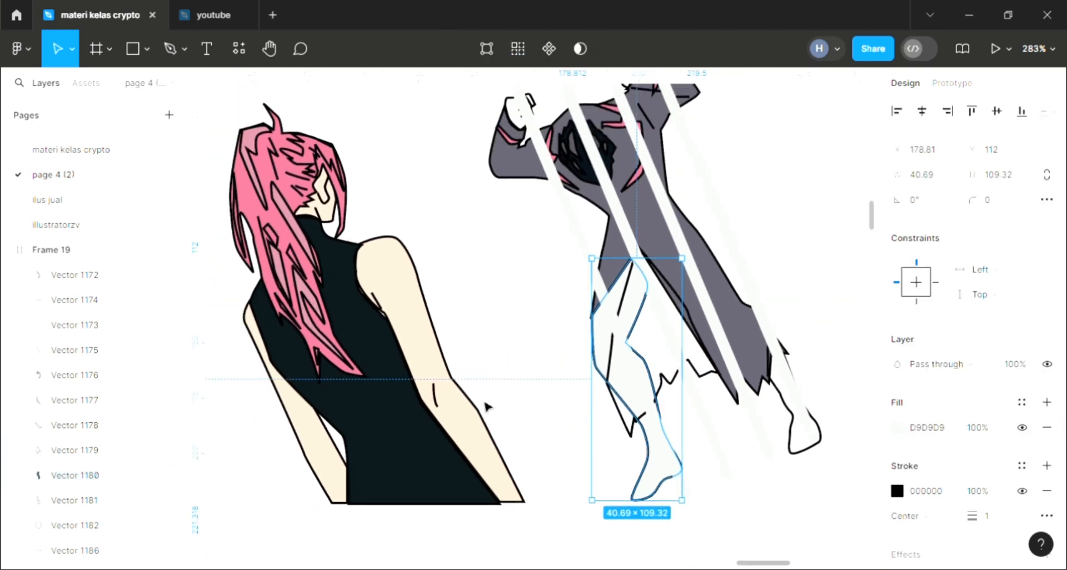
pyautogui.press('i')
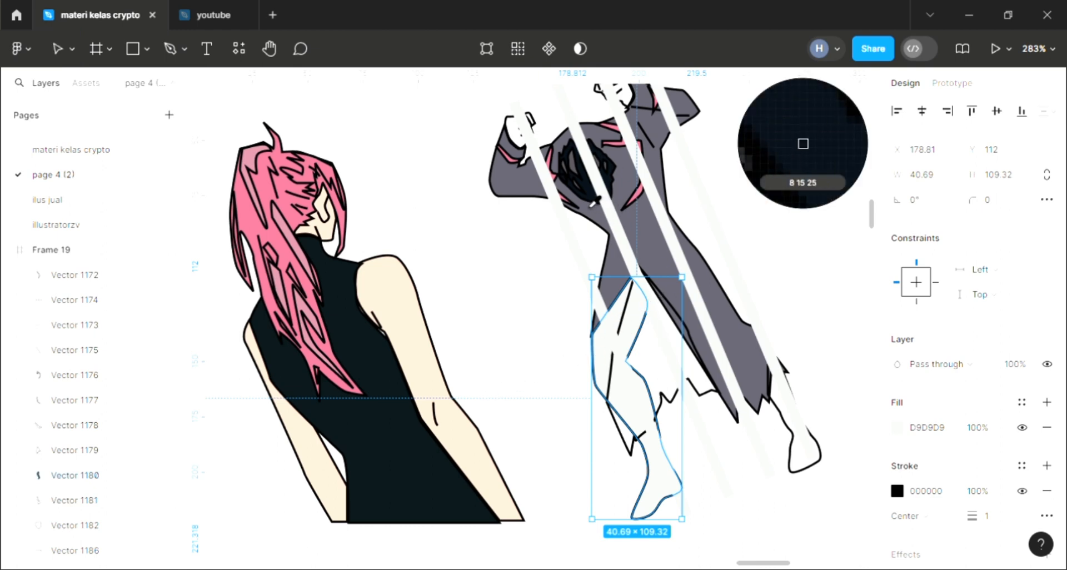
pyautogui.click(580, 187)
pyautogui.click(623, 453)
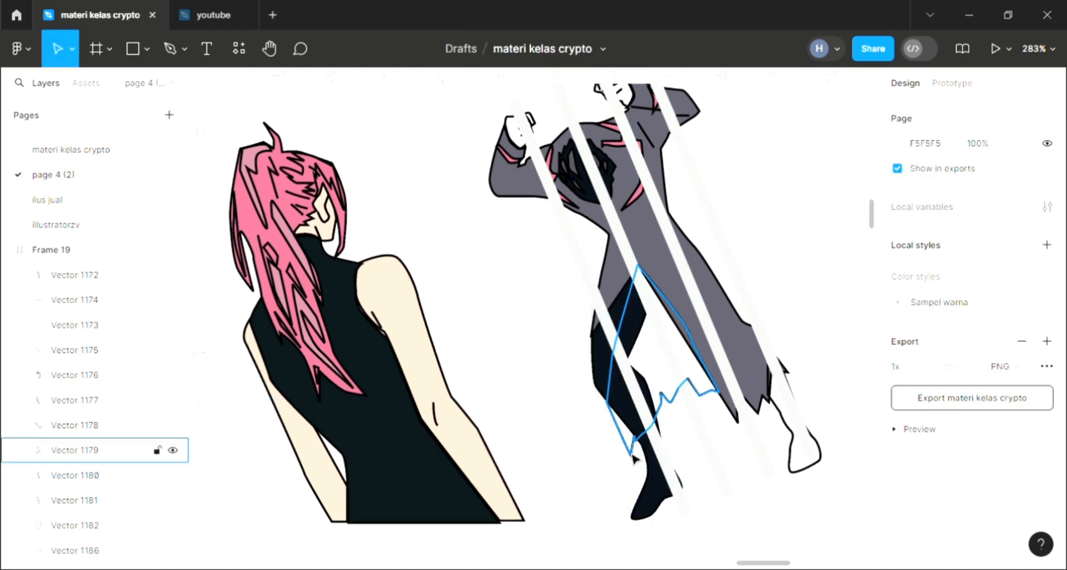
# Step: Fill the ragged coat lining between the legs with 0A1519 sampled from the first figure's top and send it to the back
pyautogui.click(632, 454)
pyautogui.click(1047, 402)
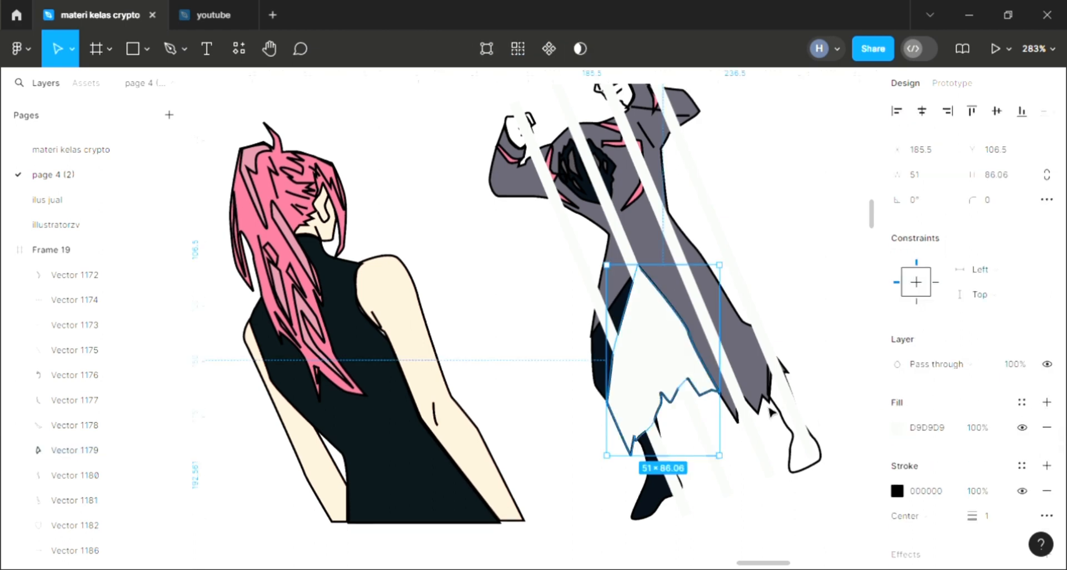
pyautogui.press('i')
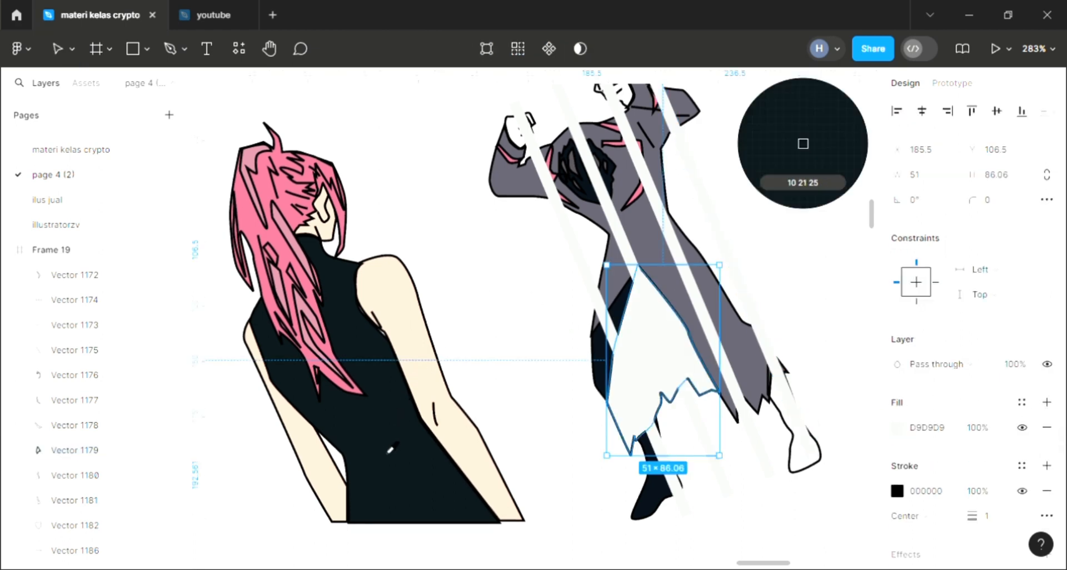
pyautogui.click(390, 450)
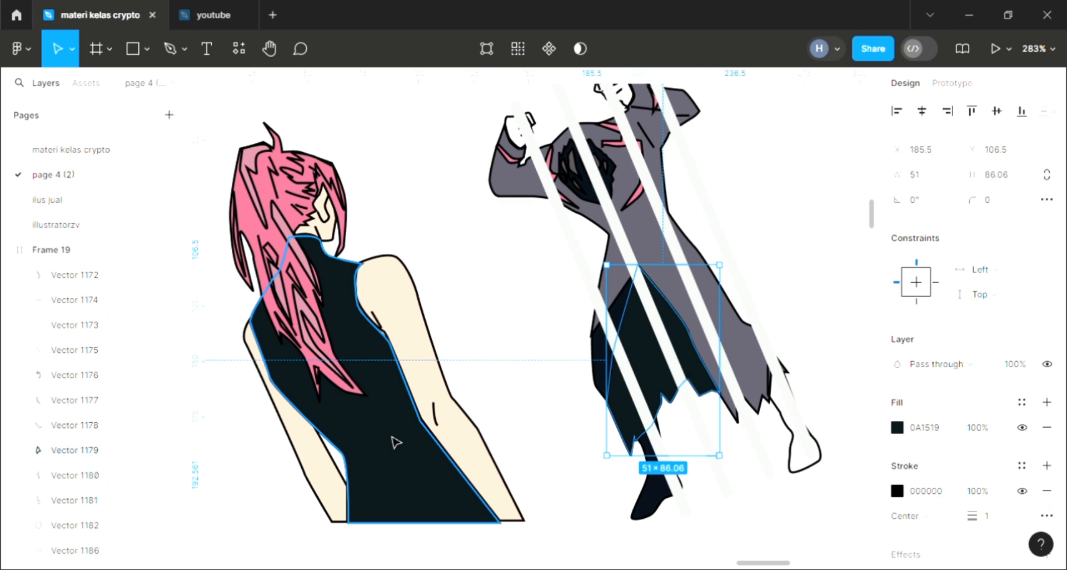
pyautogui.press('[')
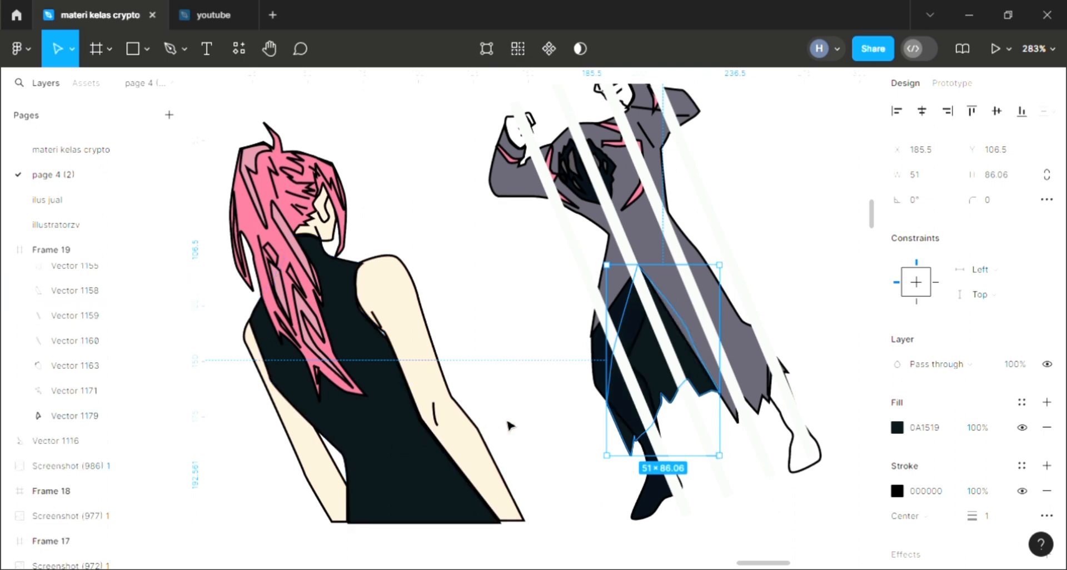
pyautogui.click(751, 448)
pyautogui.click(784, 449)
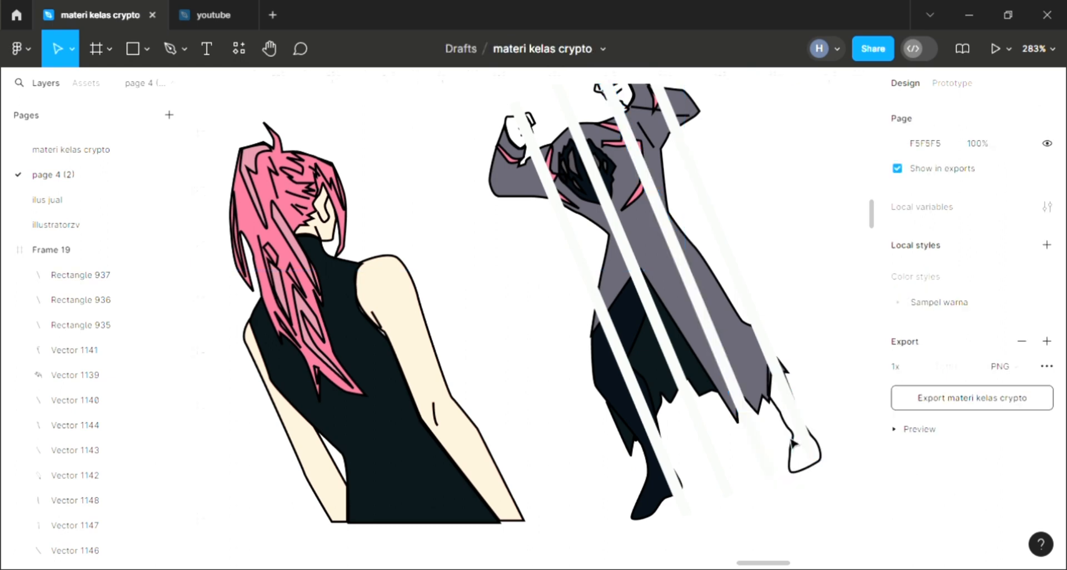
# Step: Change the left leg's fill to the purple-grey 5E5C69 sampled from the coat
pyautogui.click(610, 408)
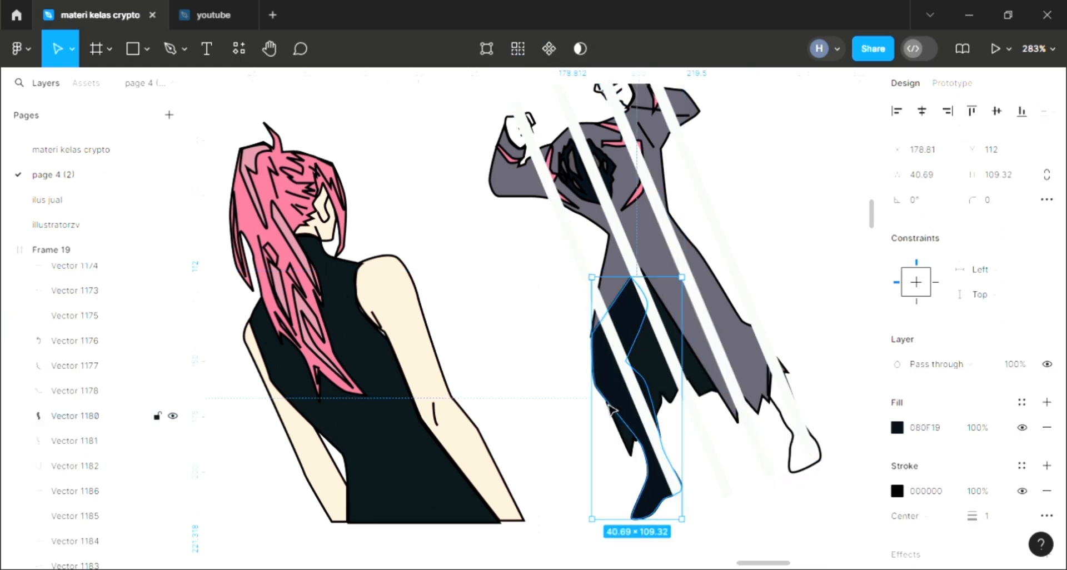
pyautogui.click(698, 310)
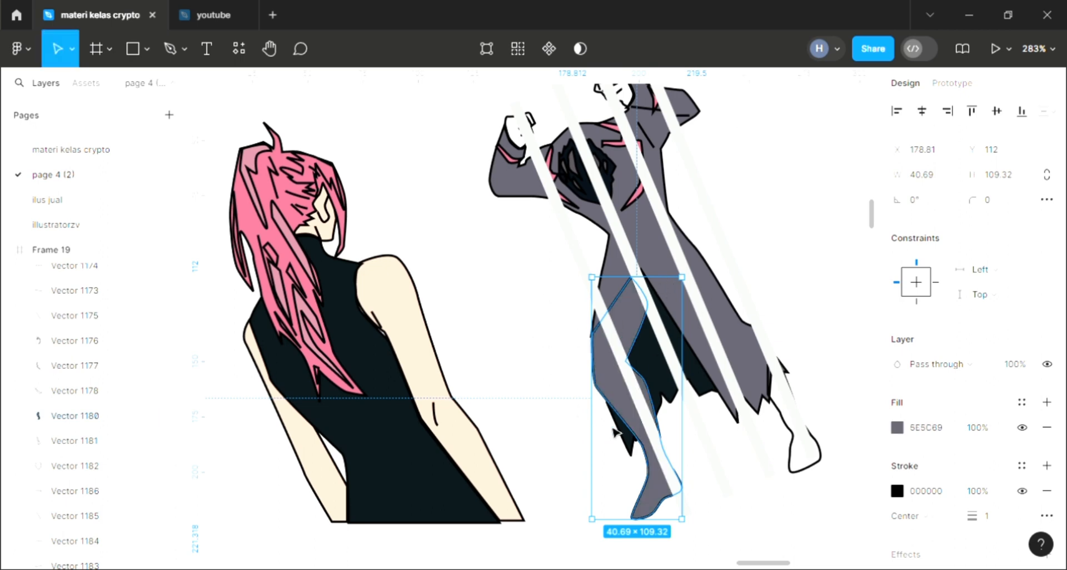
pyautogui.press('Escape')
pyautogui.click(621, 412)
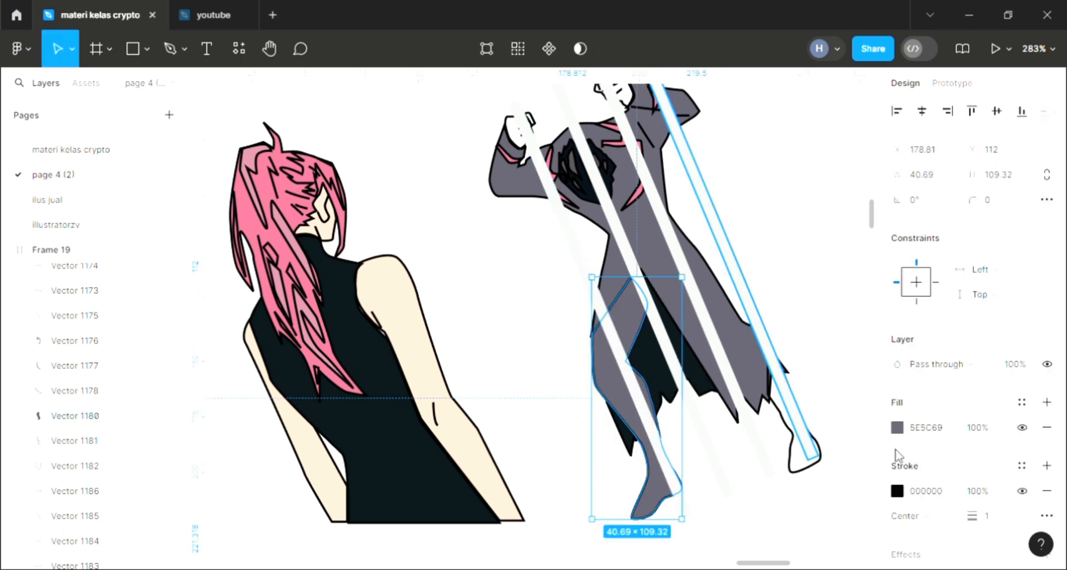
# Step: Fill the second figure's right lower leg and foot shape with the coat's purple-grey 5E5C69
pyautogui.click(793, 428)
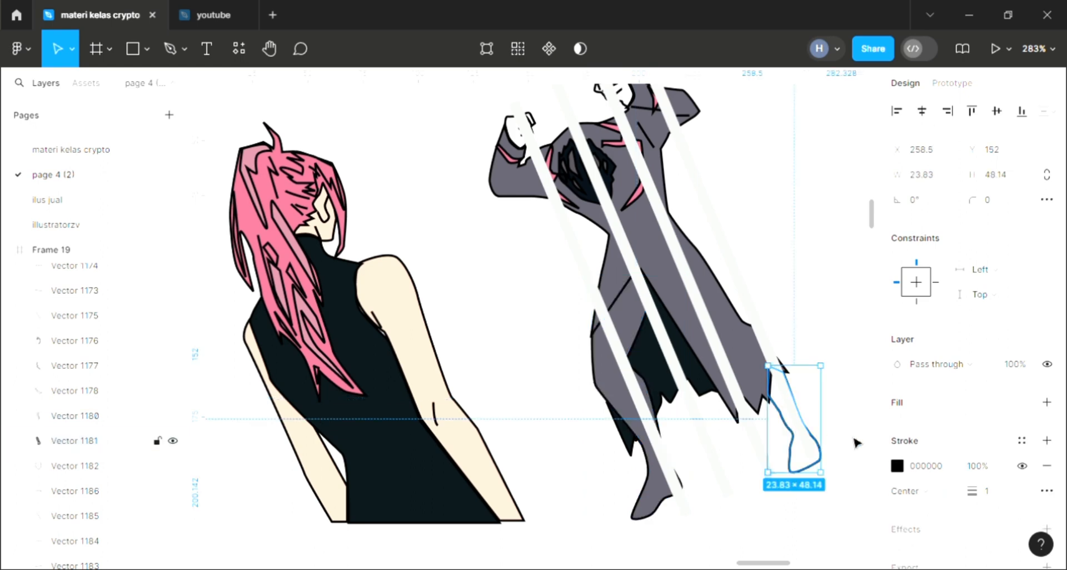
pyautogui.click(1046, 402)
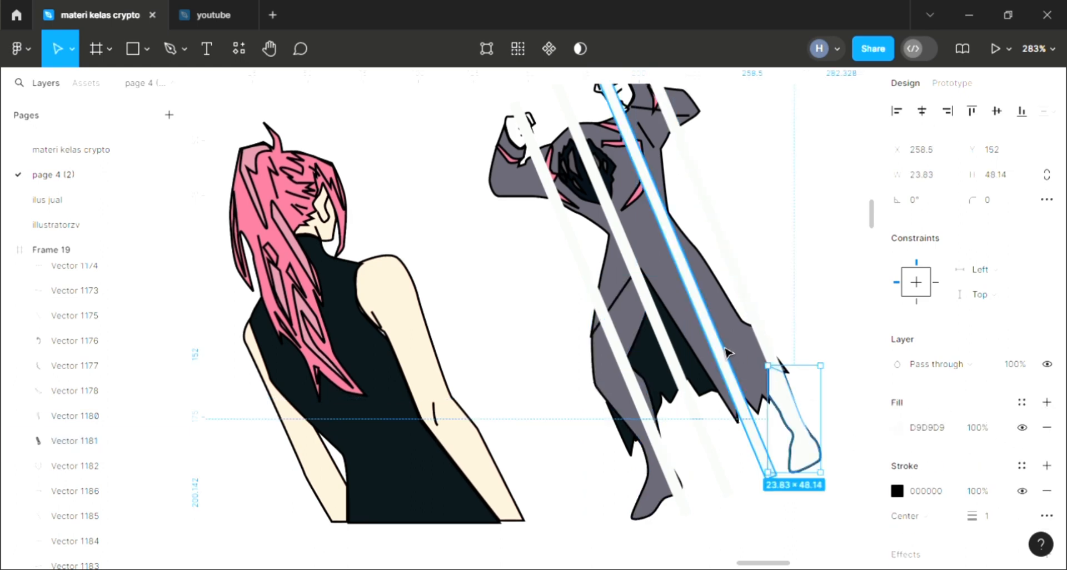
pyautogui.press('i')
pyautogui.click(803, 144)
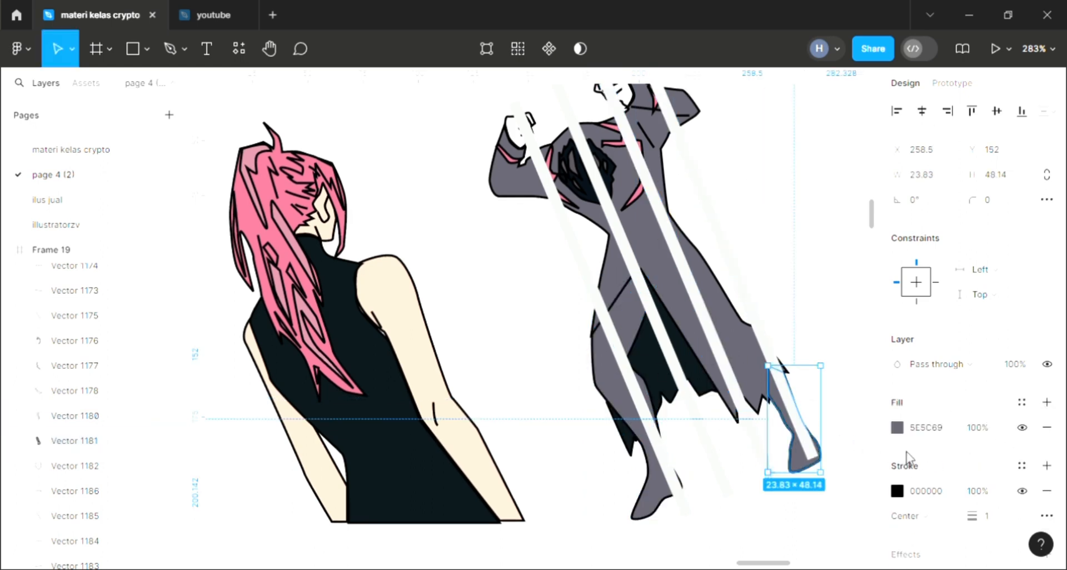
# Step: Adjust the right lower leg's fill to the slightly more saturated purple-grey 5E5B70
pyautogui.click(897, 428)
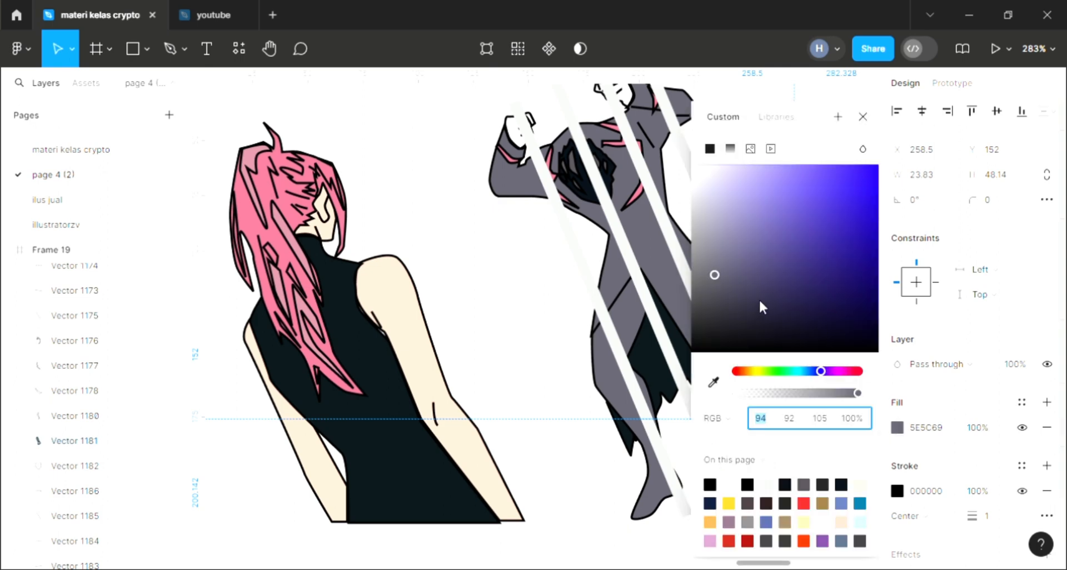
pyautogui.click(727, 270)
pyautogui.click(861, 117)
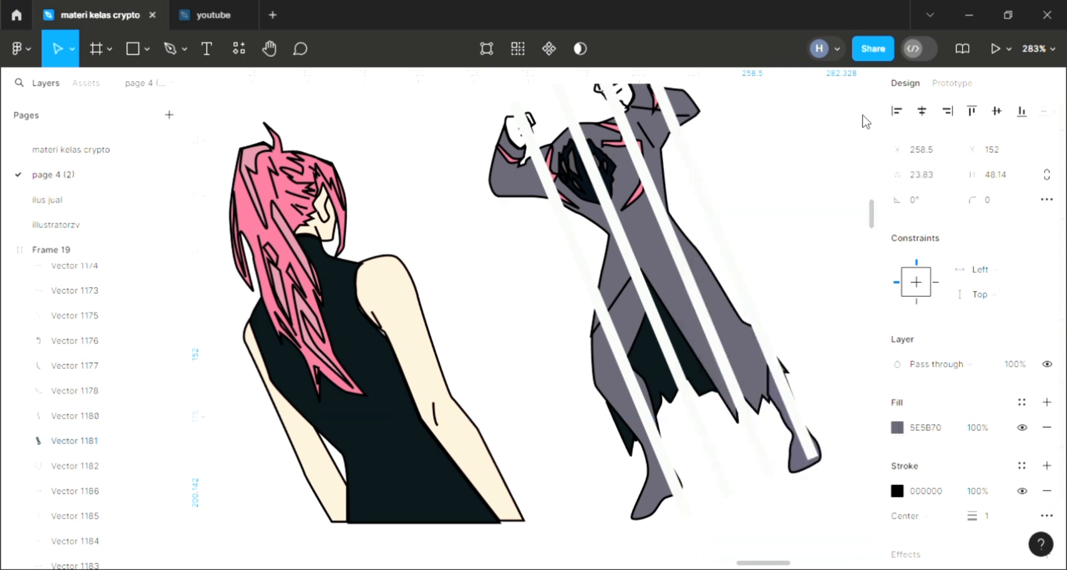
# Step: Fill the second figure's left leg with 5E5B70 sampled from the right foot
pyautogui.click(658, 491)
pyautogui.press('i')
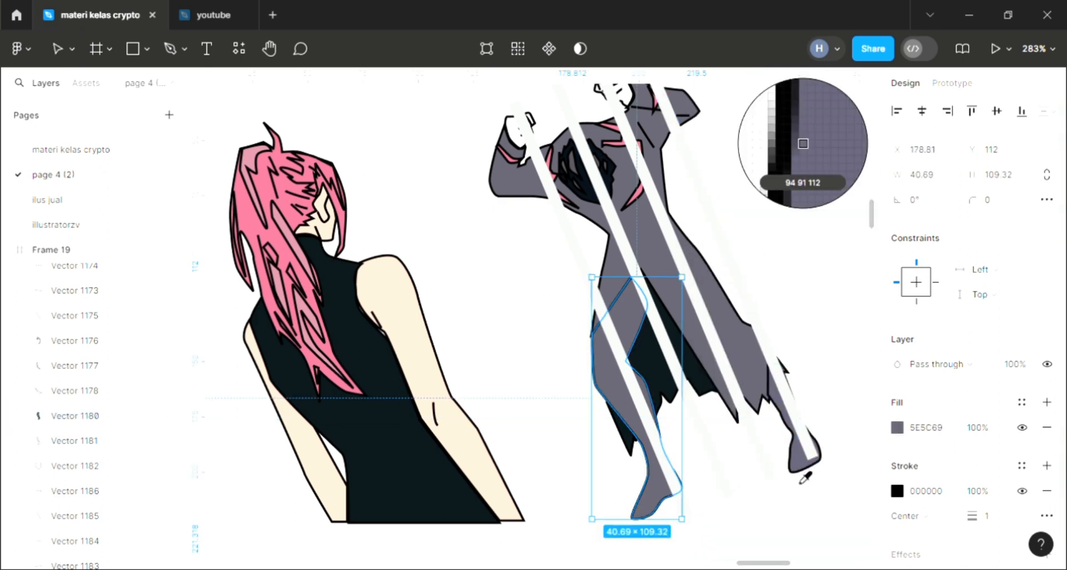
pyautogui.click(803, 476)
pyautogui.press('Escape')
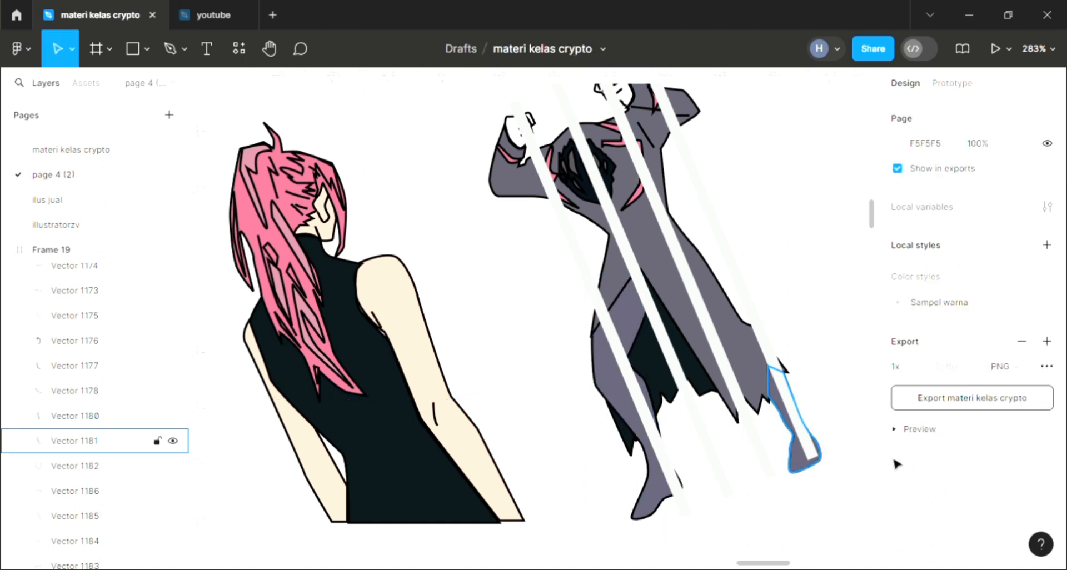
# Step: Adjust the right lower leg and foot's fill to the more purple 605B78
pyautogui.click(802, 472)
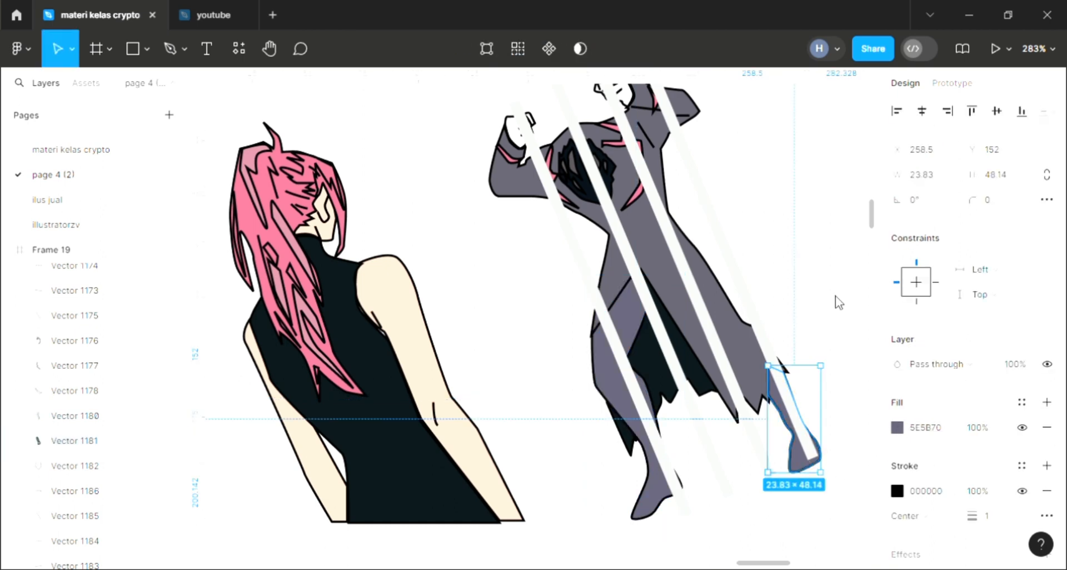
pyautogui.click(897, 428)
pyautogui.moveTo(737, 269); pyautogui.dragTo(736, 263)
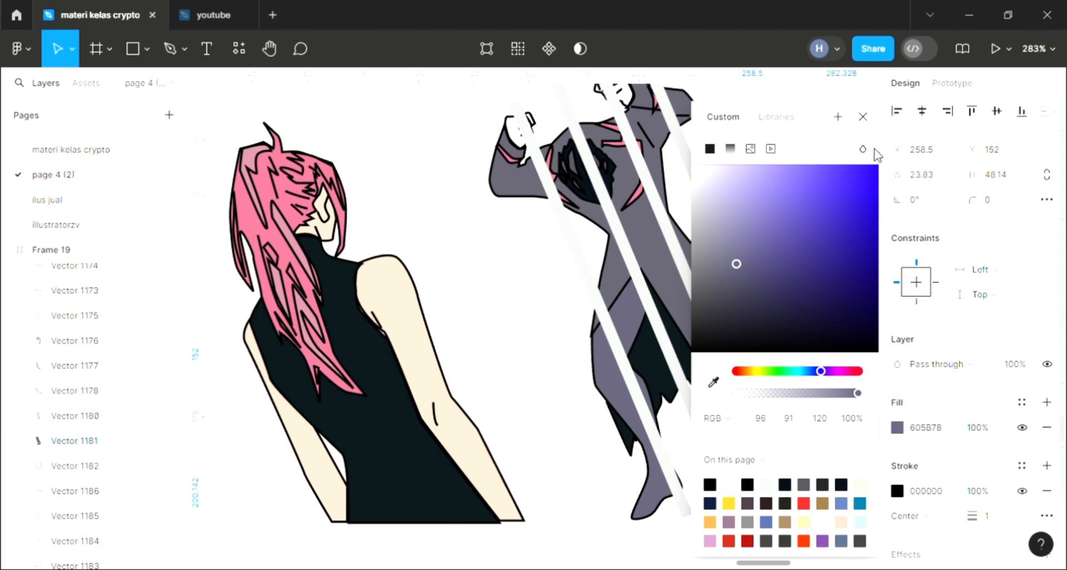
pyautogui.click(866, 118)
# Step: Match the left leg's fill to the right foot by sampling its purple 605B78
pyautogui.click(657, 502)
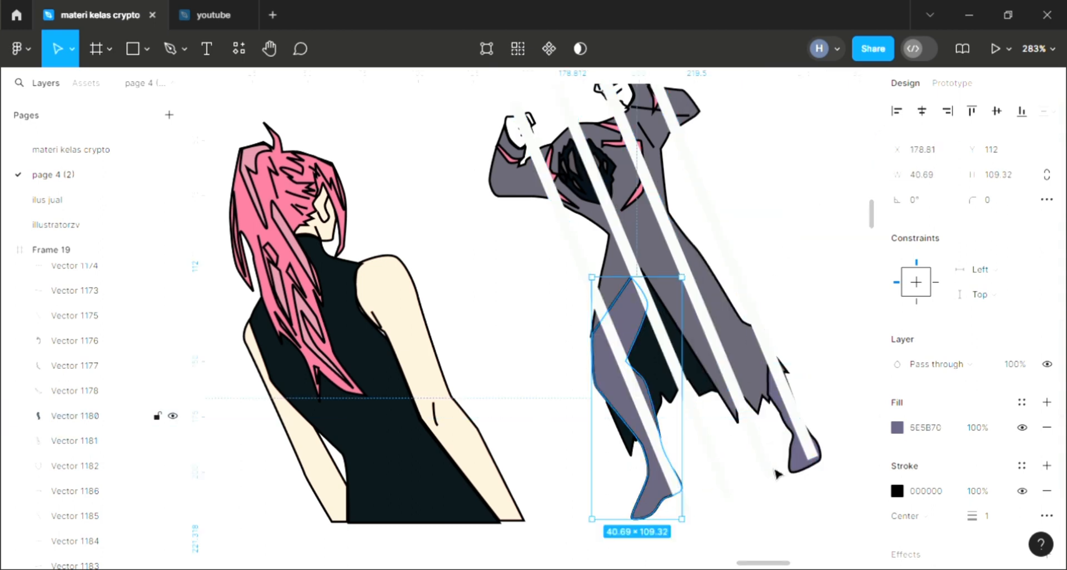
pyautogui.press('i')
pyautogui.click(801, 465)
pyautogui.click(759, 526)
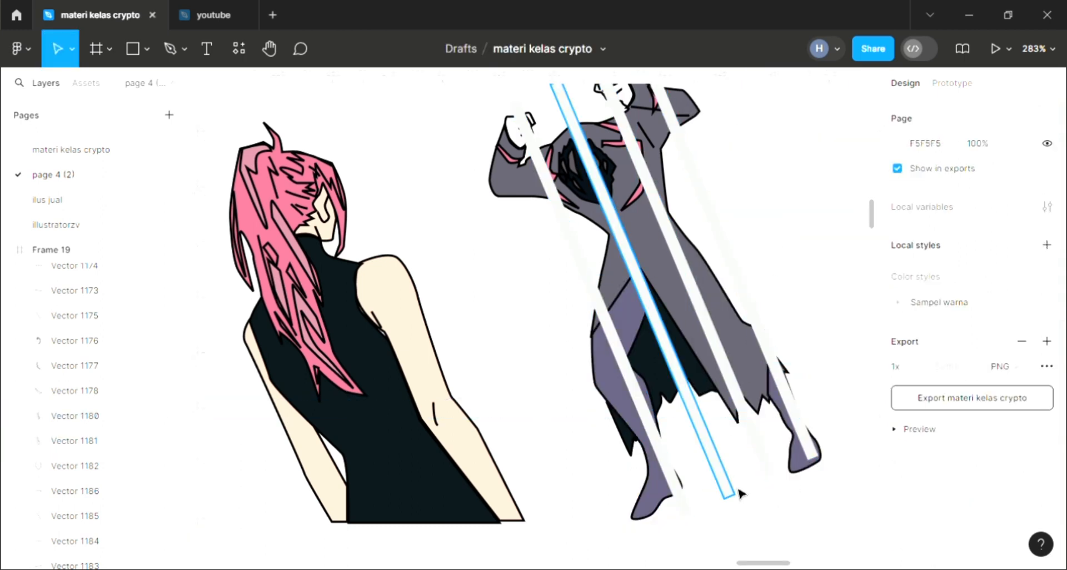
# Step: Fill all four diagonal bars across the second figure with 605B78 sampled from the right foot
pyautogui.scroll(-1, 776, 432)
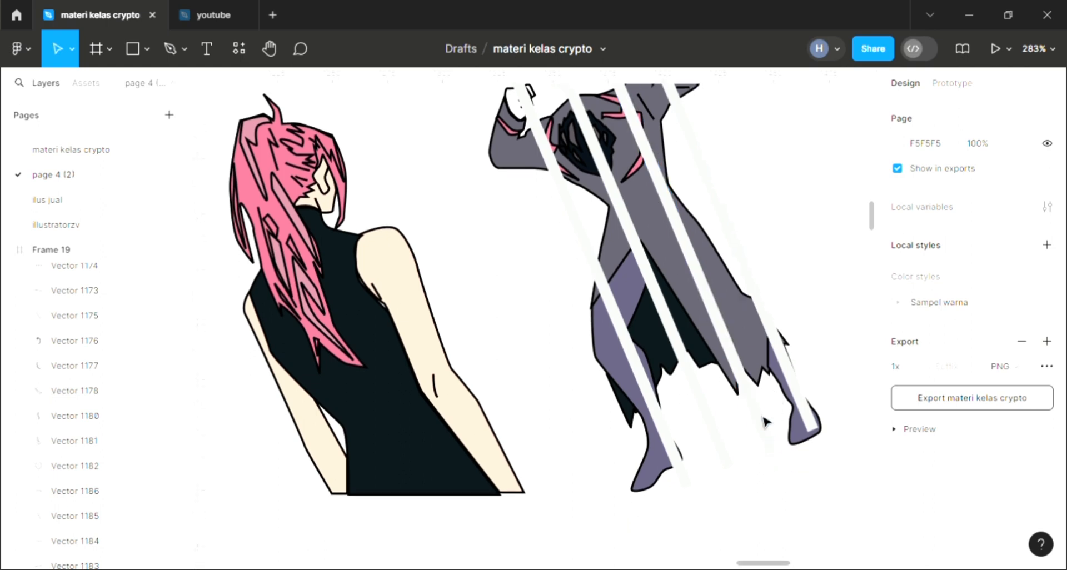
pyautogui.scroll(-2, 589, 243)
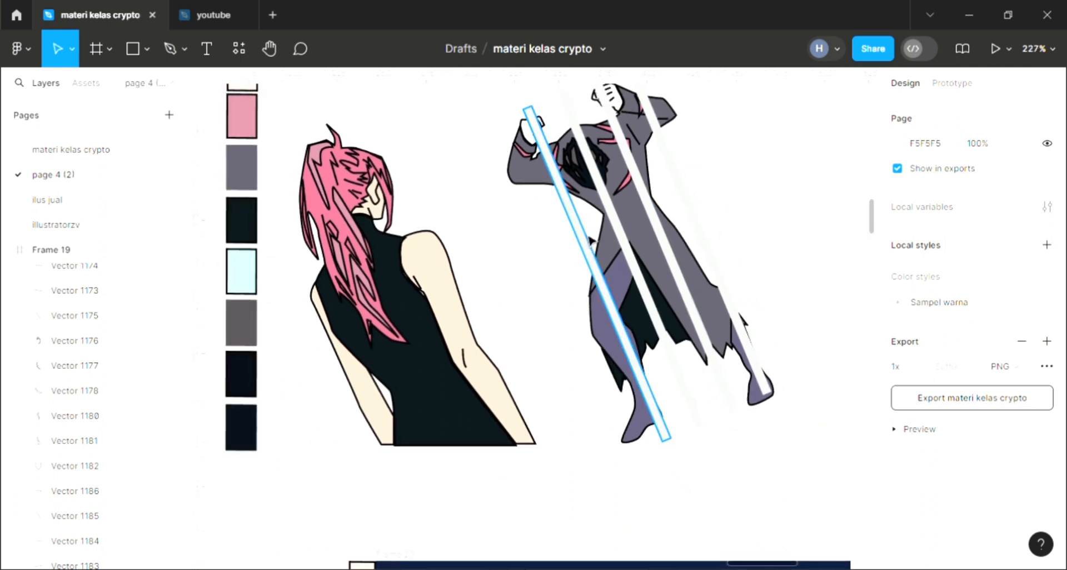
pyautogui.click(595, 243)
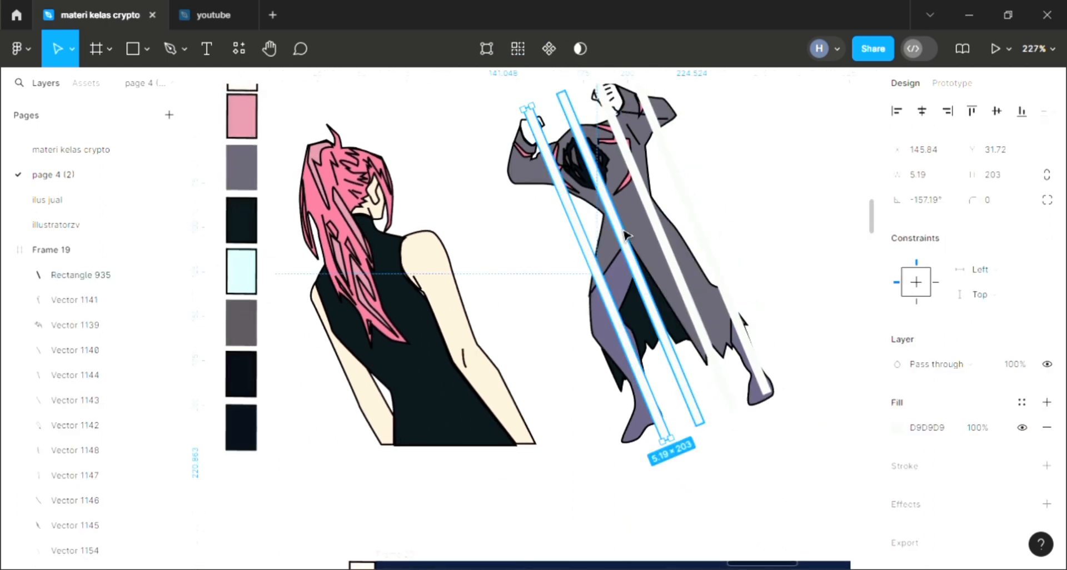
pyautogui.keyDown('shift'); pyautogui.click(621, 234); pyautogui.keyUp('shift')
pyautogui.keyDown('shift'); pyautogui.click(659, 229); pyautogui.keyUp('shift')
pyautogui.scroll(1, 661, 229)
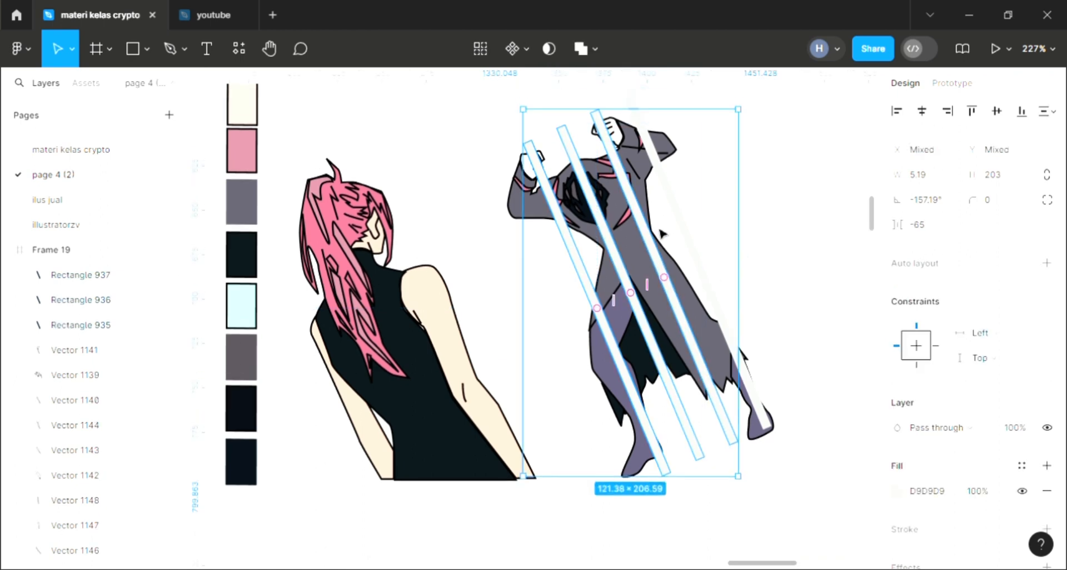
pyautogui.hscroll(4, 677, 230)
pyautogui.keyDown('shift'); pyautogui.click(538, 228); pyautogui.keyUp('shift')
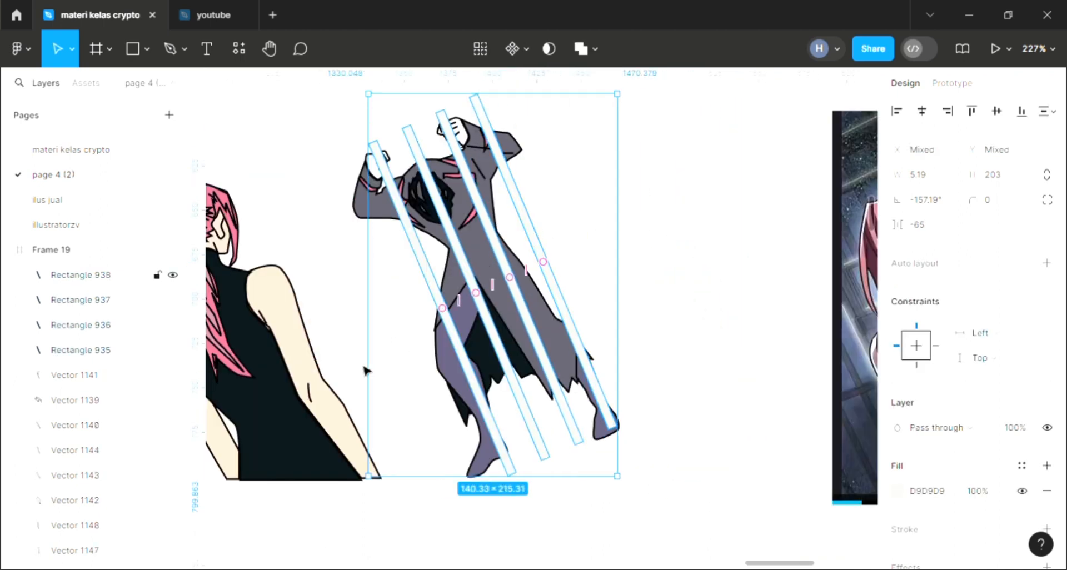
pyautogui.press('i')
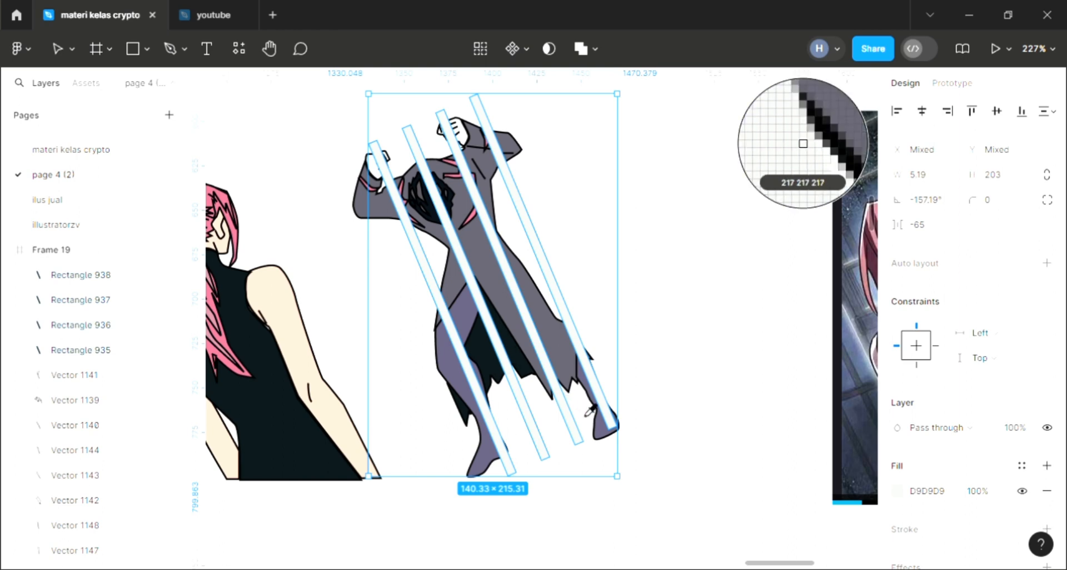
pyautogui.click(803, 144)
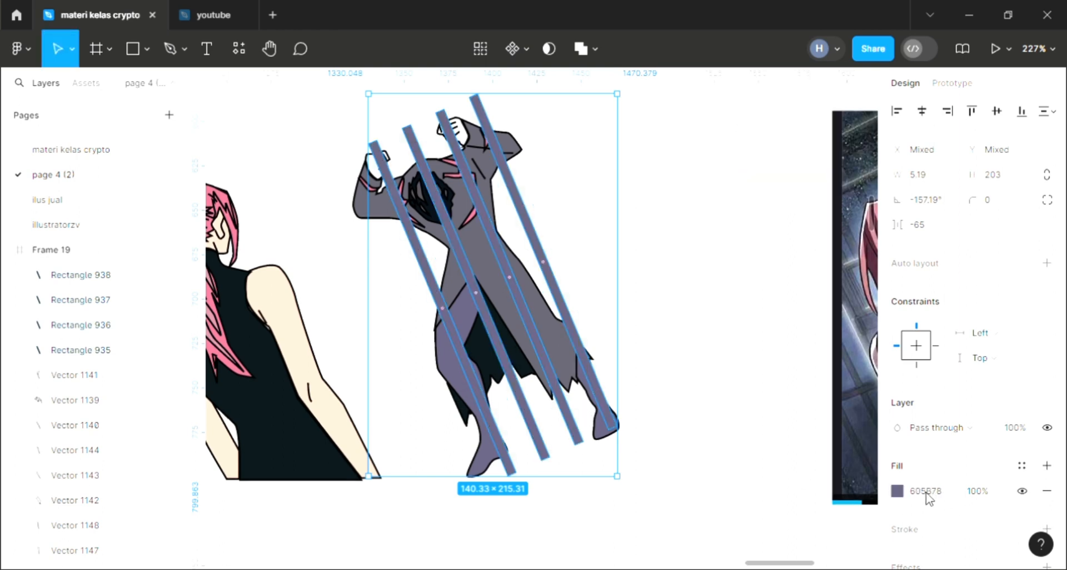
# Step: Change the four diagonal bars' fill to the blue-grey 707F9C
pyautogui.click(896, 491)
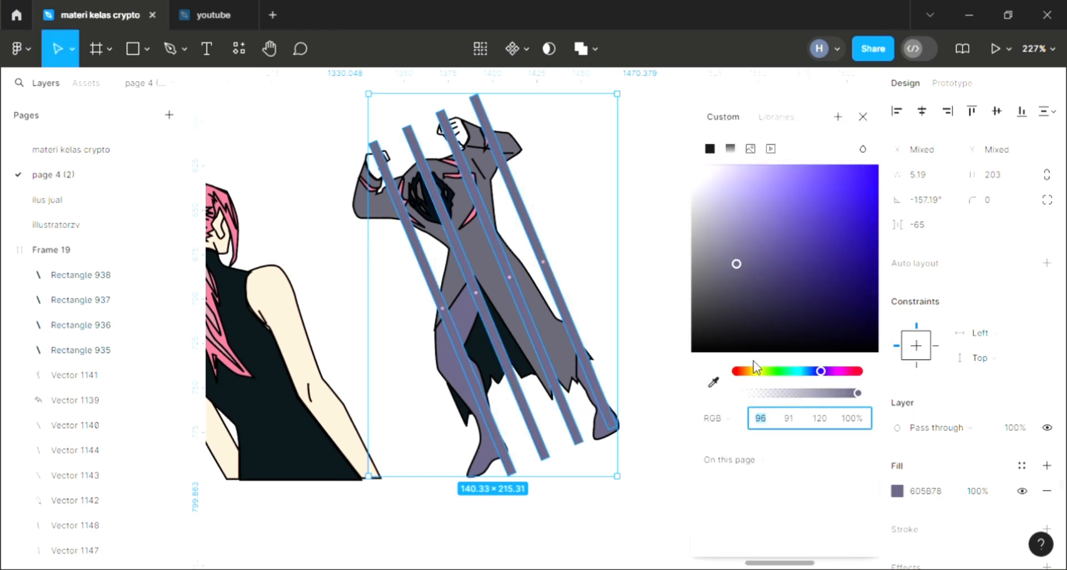
pyautogui.click(747, 261)
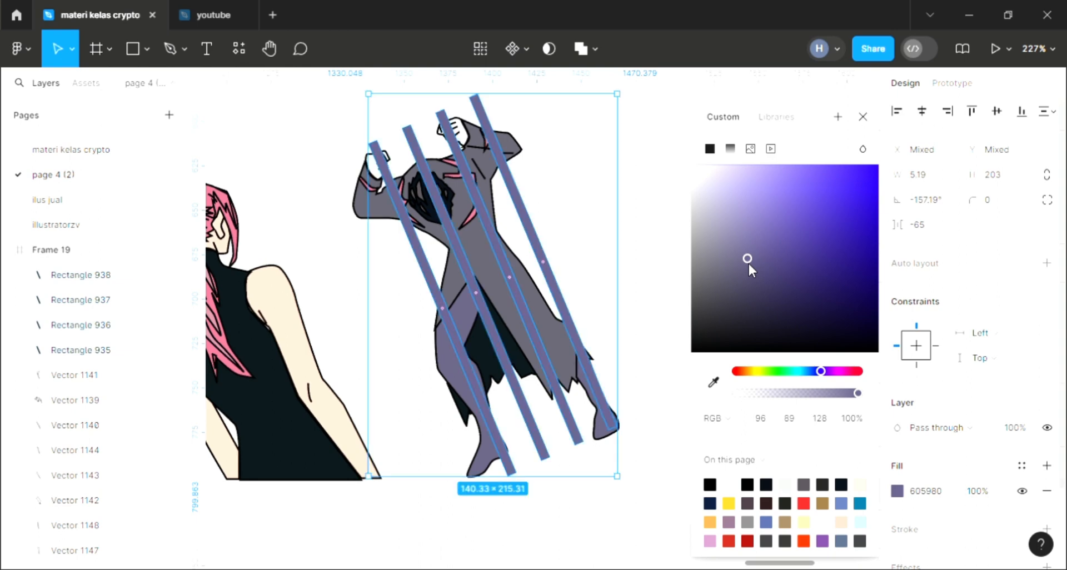
pyautogui.click(749, 273)
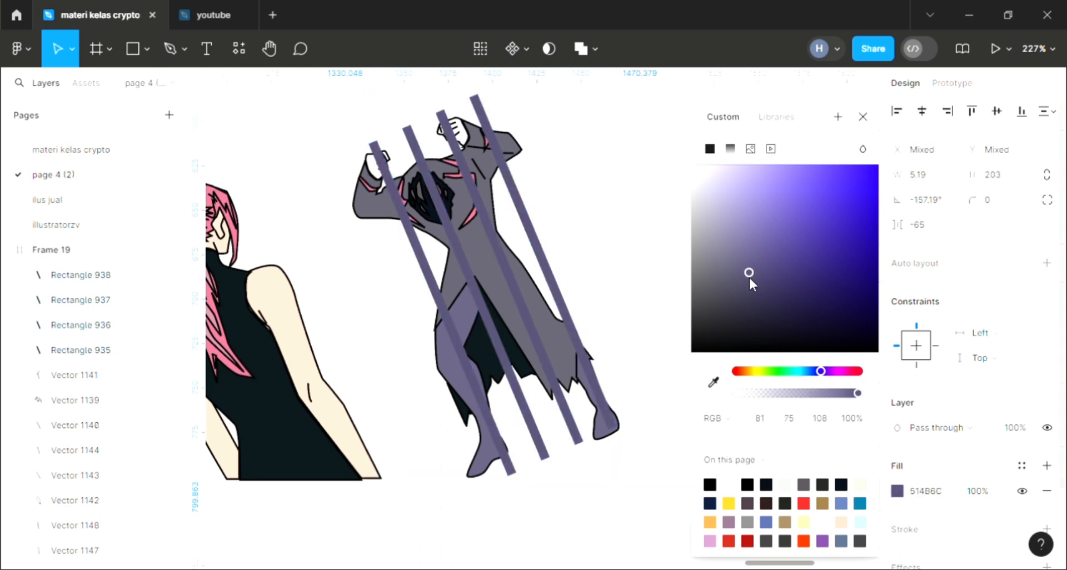
pyautogui.click(745, 235)
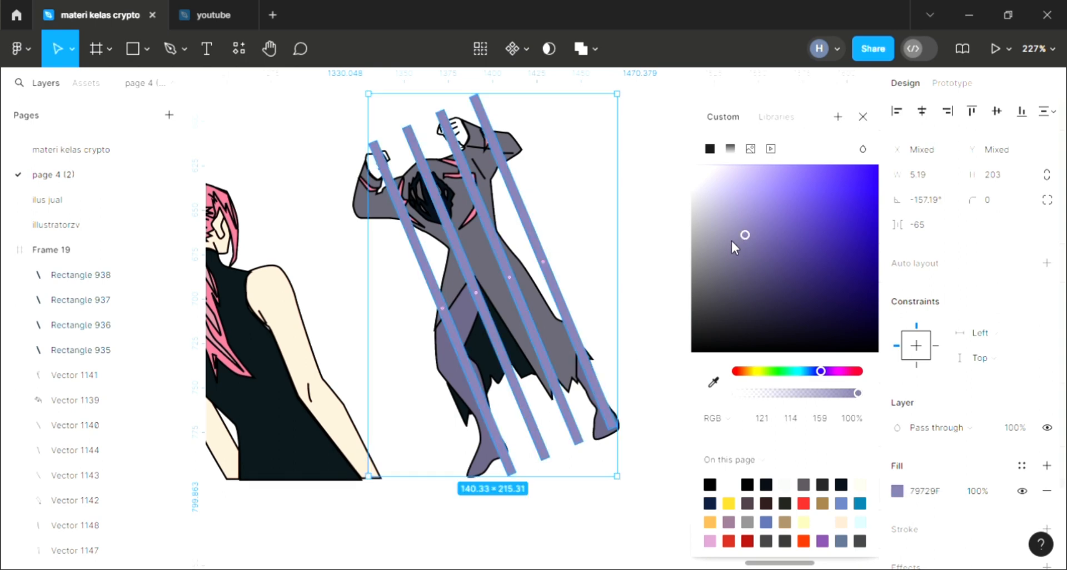
pyautogui.click(731, 236)
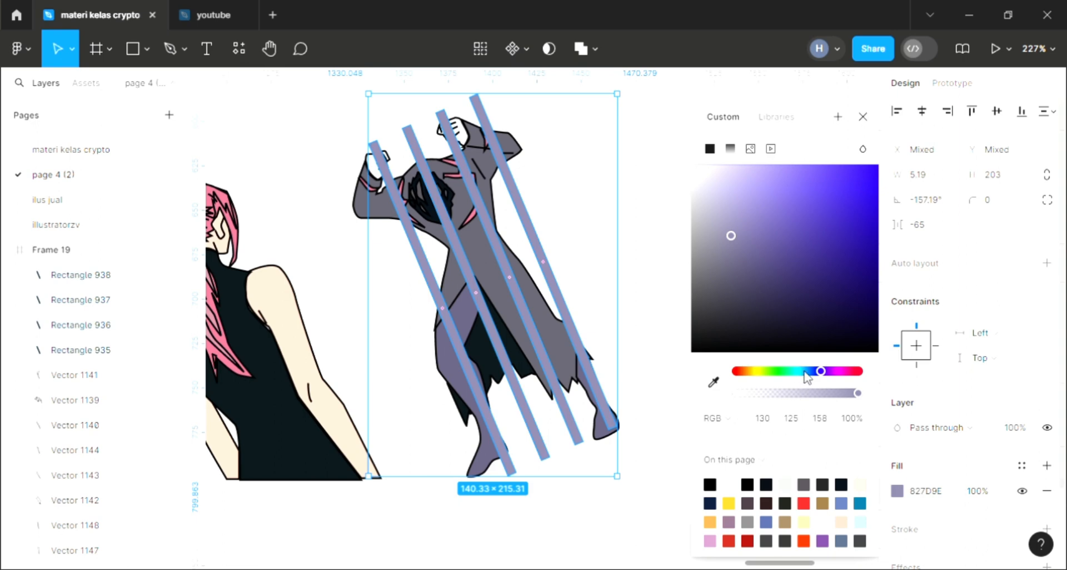
pyautogui.moveTo(811, 373); pyautogui.dragTo(813, 374)
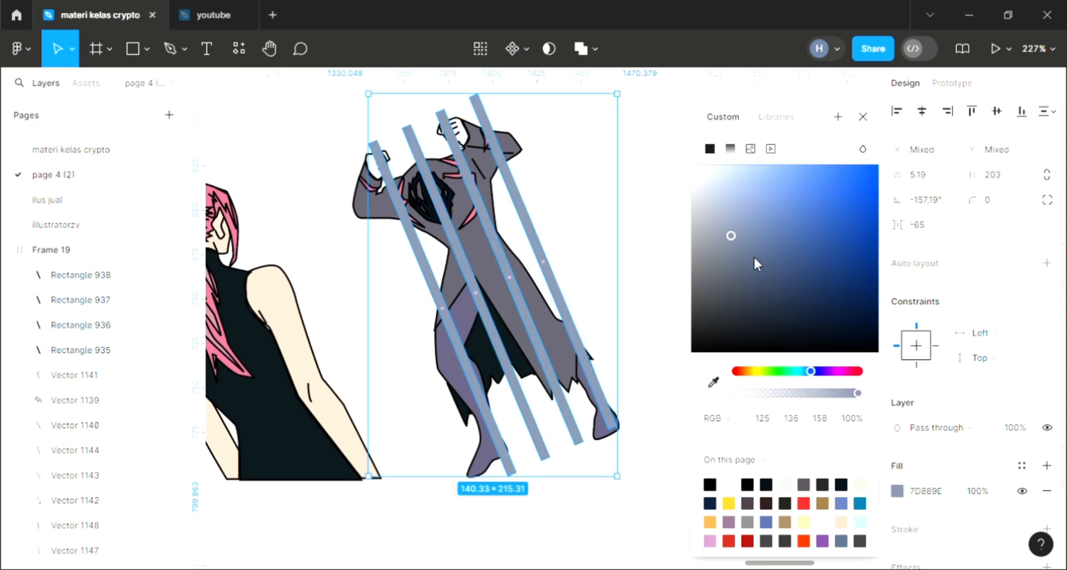
pyautogui.click(744, 238)
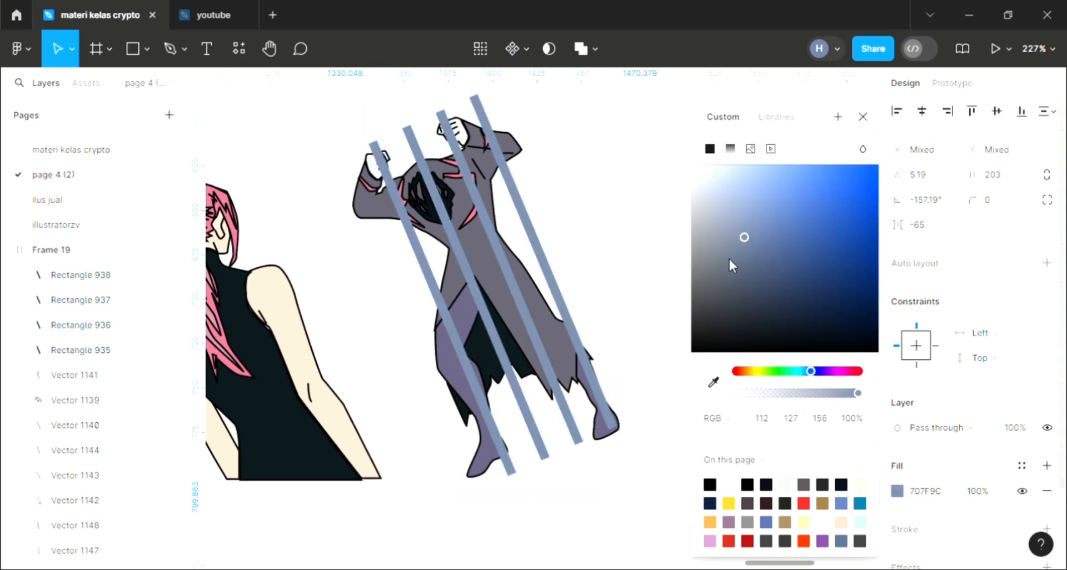
pyautogui.click(862, 117)
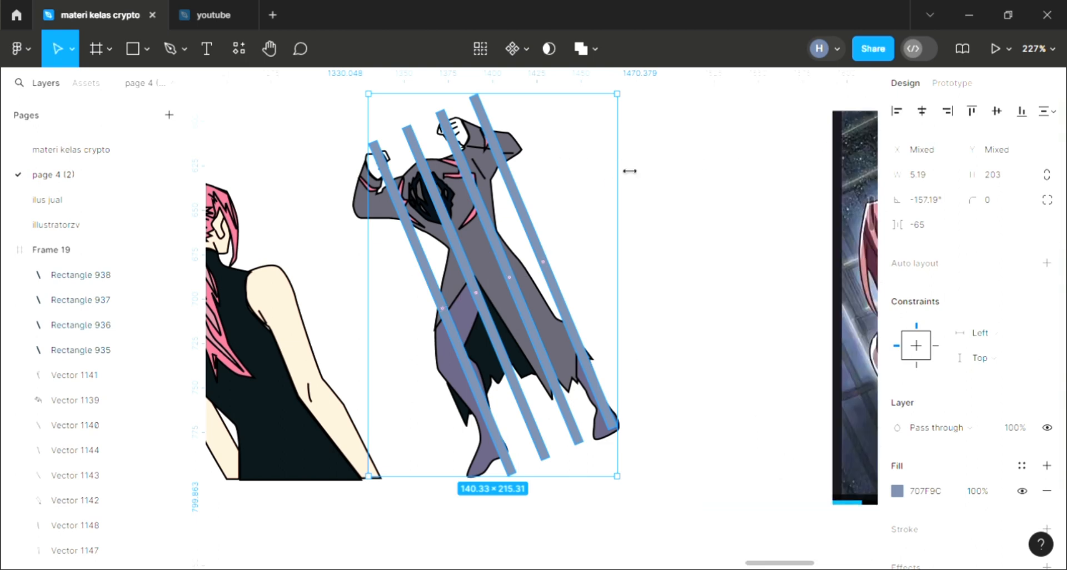
pyautogui.click(670, 292)
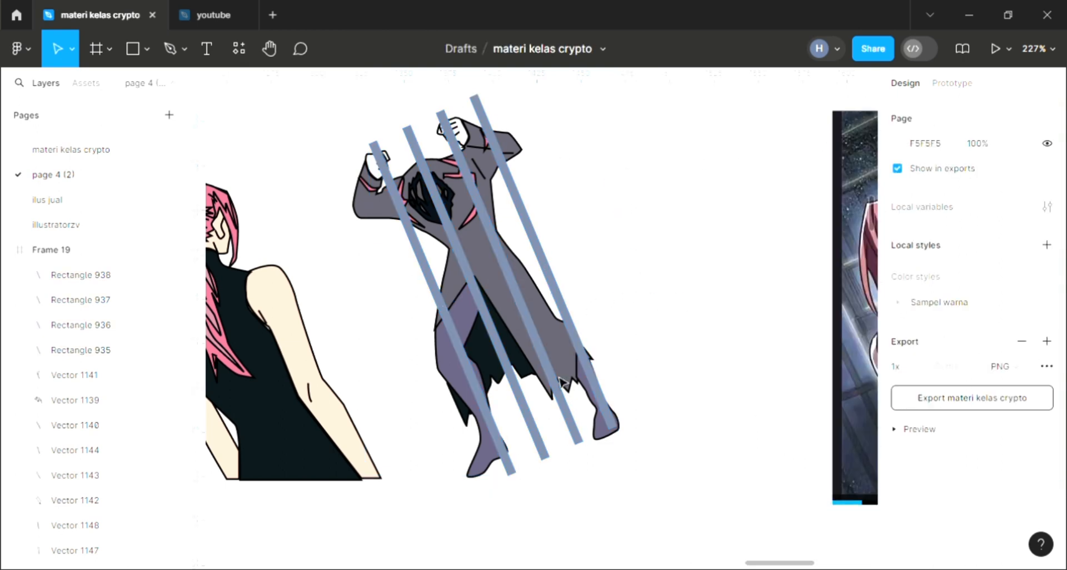
# Step: Draw an open curved line about 18.5 wide and 5 high across the left leg's upper part with the Pen tool
pyautogui.click(170, 48)
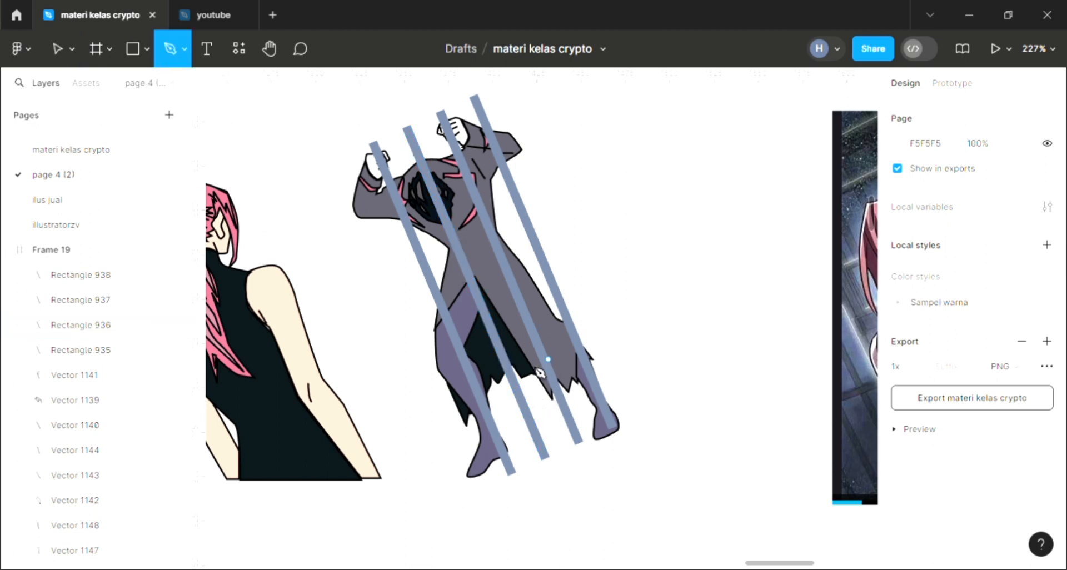
pyautogui.scroll(1, 451, 356)
pyautogui.scroll(2, 450, 356)
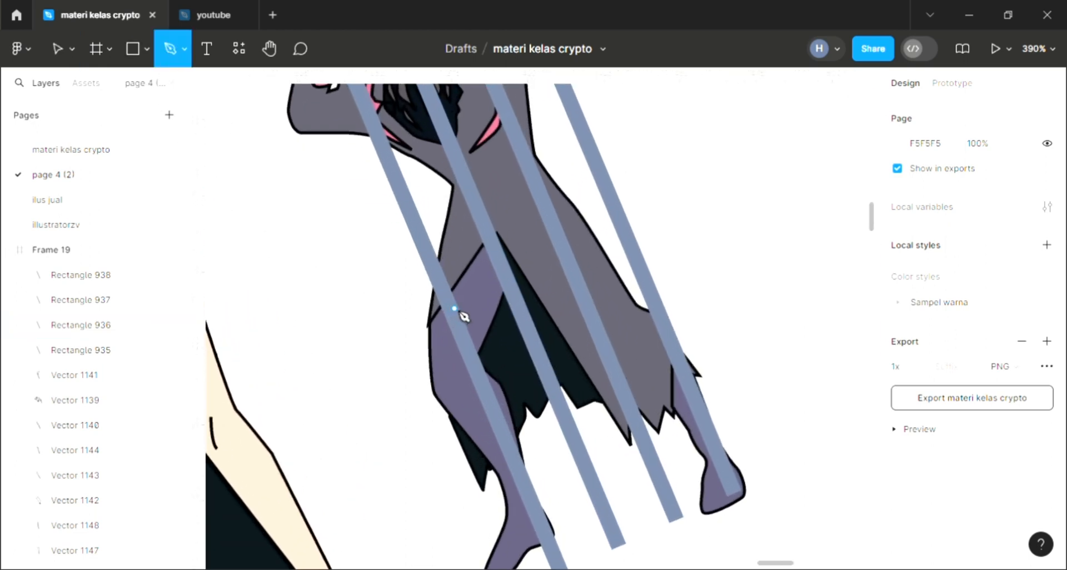
pyautogui.scroll(2, 465, 315)
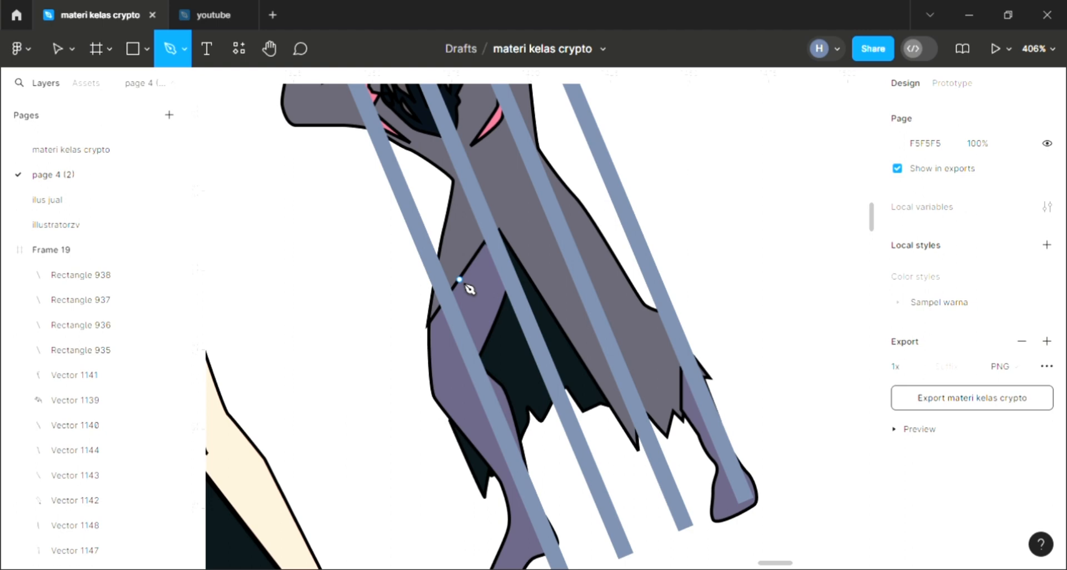
pyautogui.click(431, 330)
pyautogui.moveTo(458, 314); pyautogui.dragTo(475, 315)
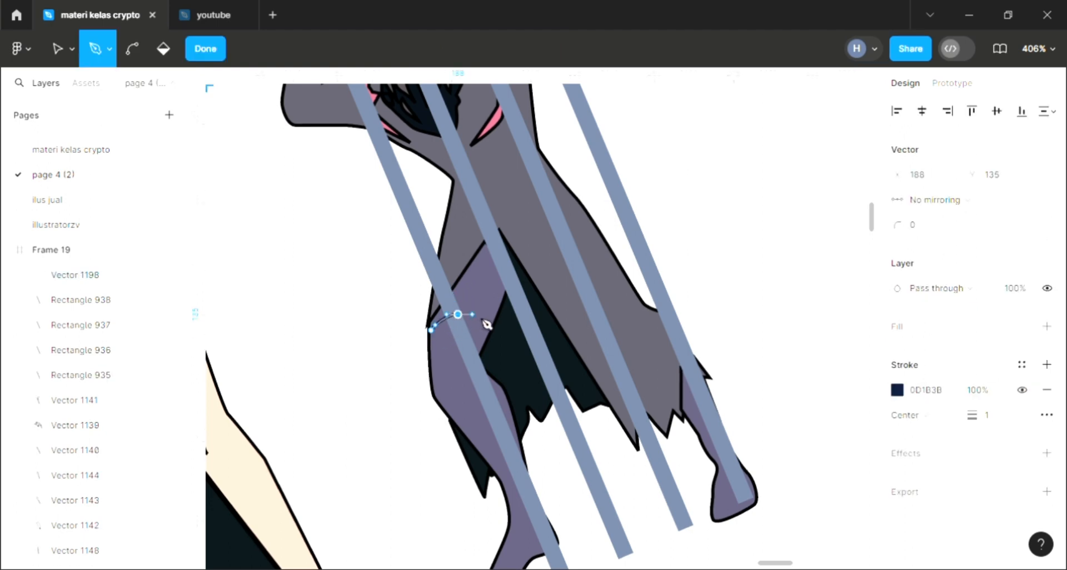
pyautogui.click(492, 325)
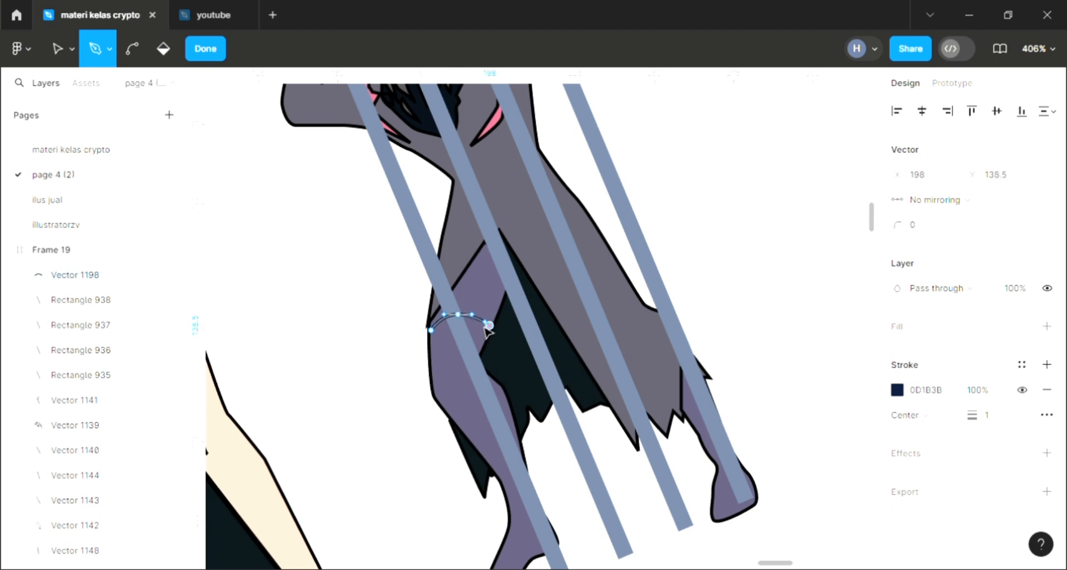
pyautogui.press('Escape')
pyautogui.click(414, 404)
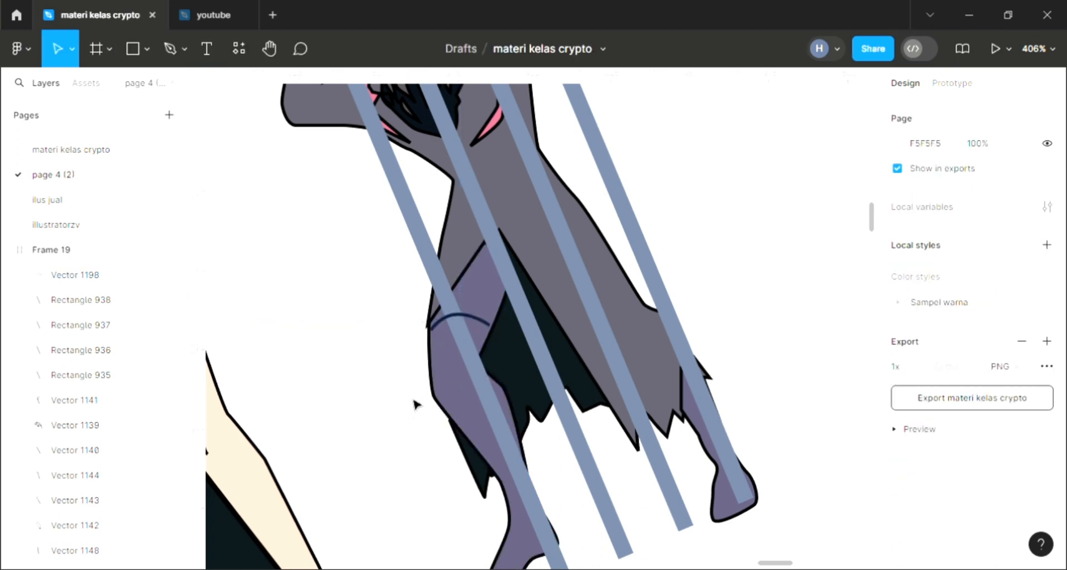
# Step: Send the curved leg line backward until it lies behind the four diagonal bars
pyautogui.click(486, 329)
pyautogui.hotkey('ctrl', '[')
pyautogui.hotkey('ctrl', '[')
pyautogui.hotkey('ctrl', '[')
pyautogui.hotkey('ctrl', '[')
pyautogui.hotkey('ctrl', '[')
pyautogui.hotkey('ctrl', '[')
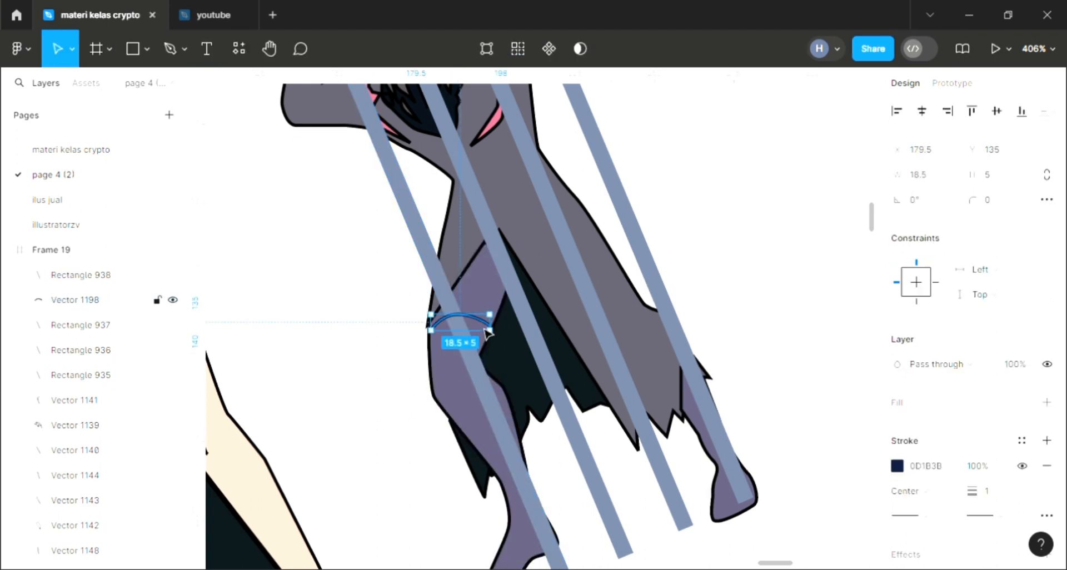
pyautogui.hotkey('ctrl', '[')
pyautogui.hotkey('ctrl', '[')
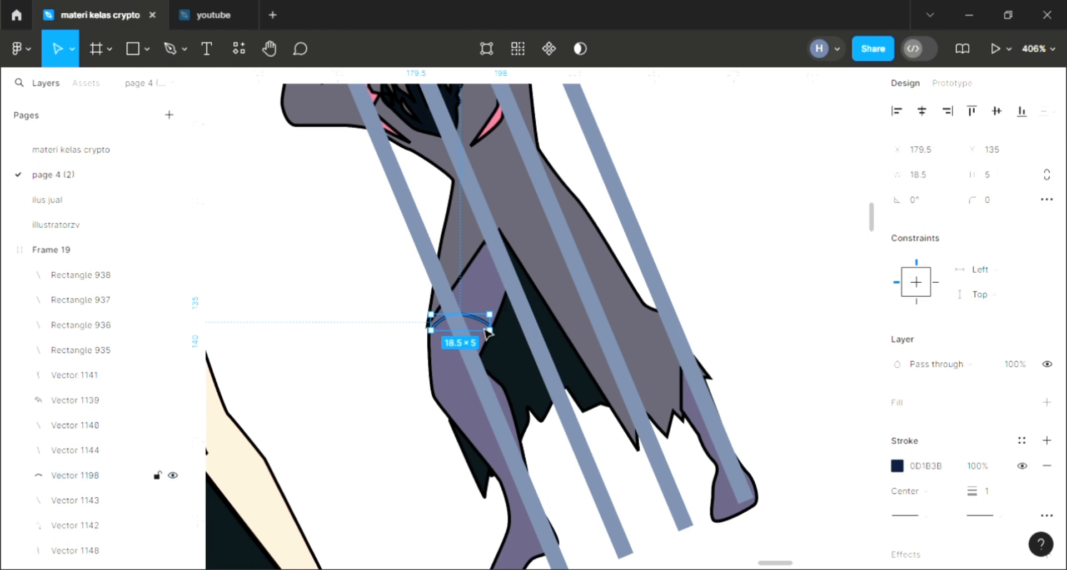
# Step: Duplicate the curved line twice down the left leg, spacing the copies about 10 px apart
pyautogui.hotkey('ctrl', 'd')
pyautogui.moveTo(486, 334); pyautogui.dragTo(457, 394)
pyautogui.hotkey('ctrl', 'd')
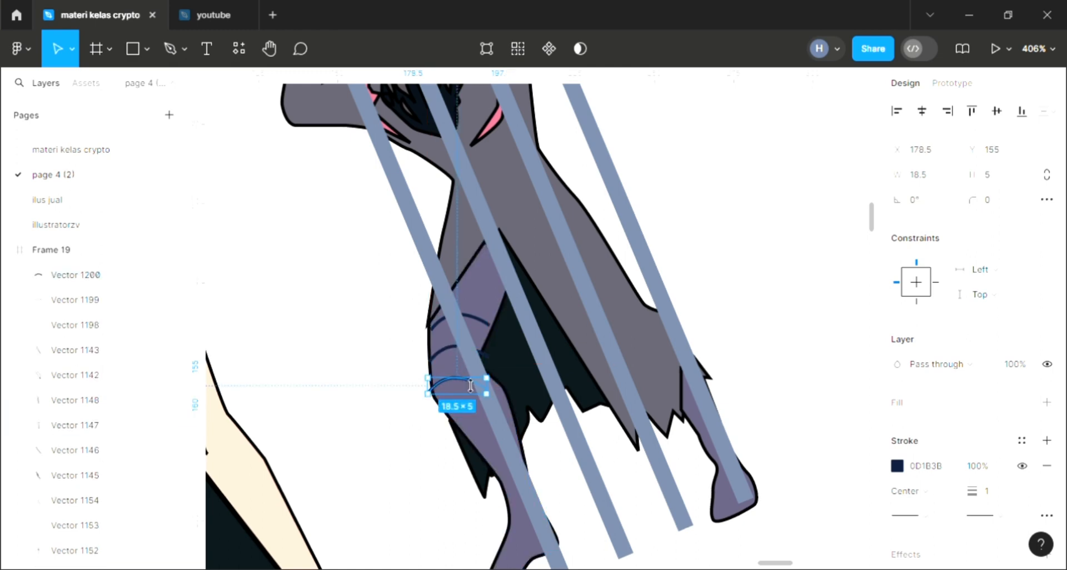
# Step: Rotate the lowest curved leg line to 20.45° and position it across the left knee
pyautogui.moveTo(504, 411); pyautogui.dragTo(512, 389)
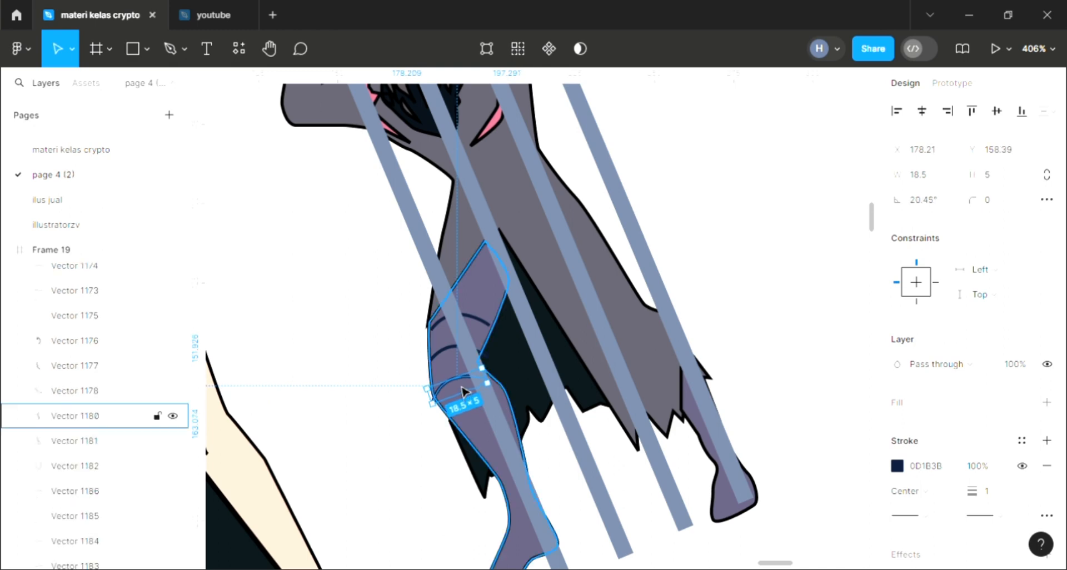
pyautogui.moveTo(465, 387); pyautogui.dragTo(469, 388)
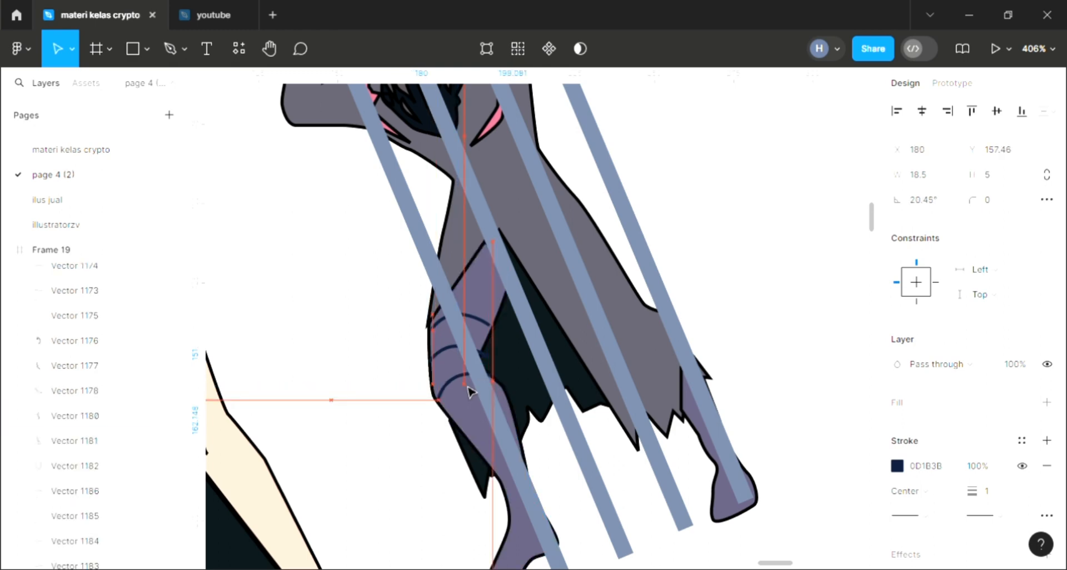
pyautogui.press('Down')
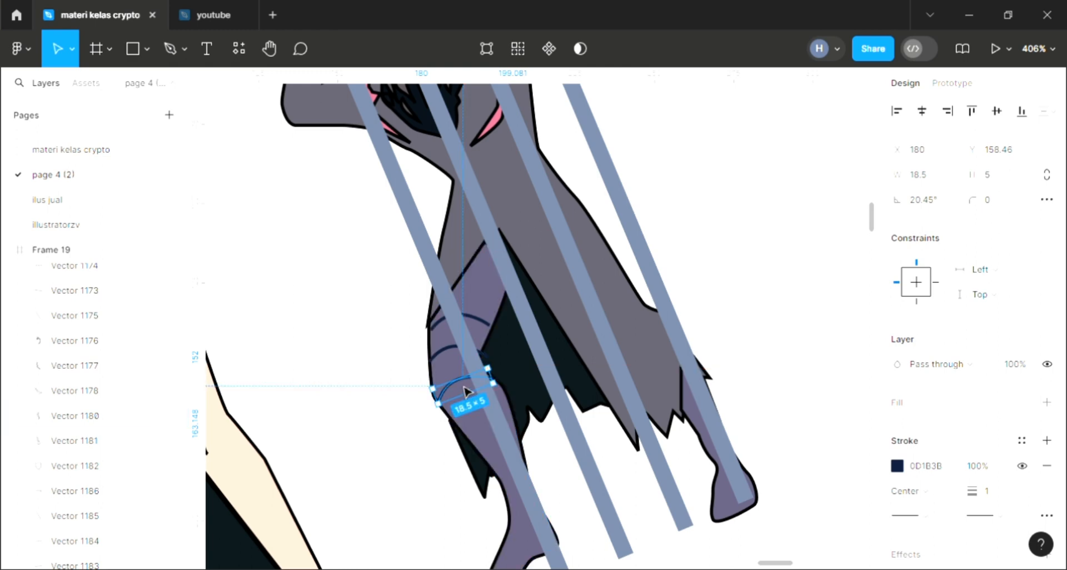
# Step: Duplicate the rotated curved line just below the left knee and flip the copy vertically
pyautogui.moveTo(470, 400); pyautogui.dragTo(494, 433)
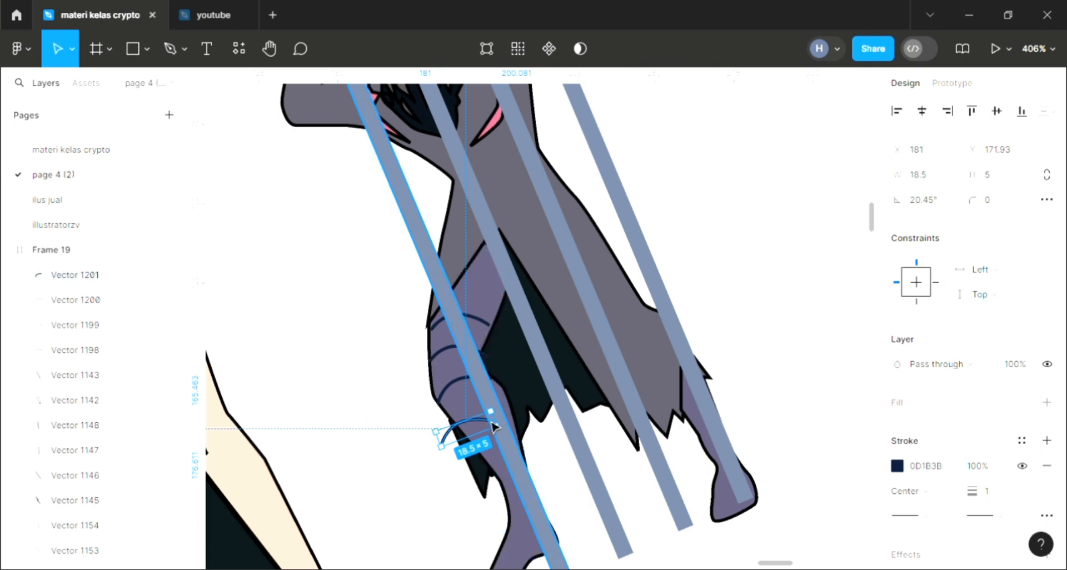
pyautogui.rightClick(493, 428)
pyautogui.click(500, 474)
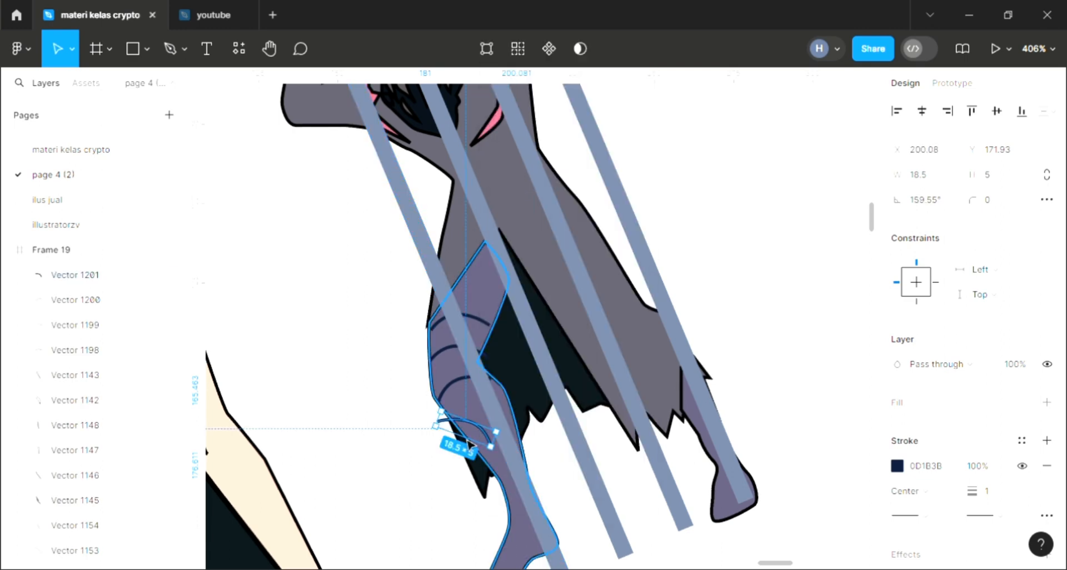
pyautogui.rightClick(469, 437)
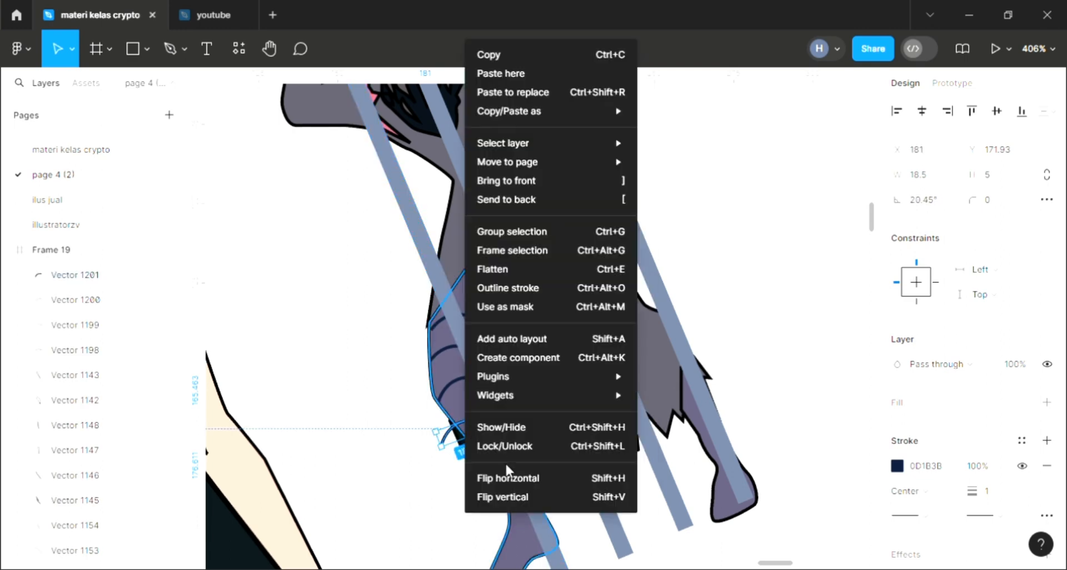
pyautogui.click(515, 498)
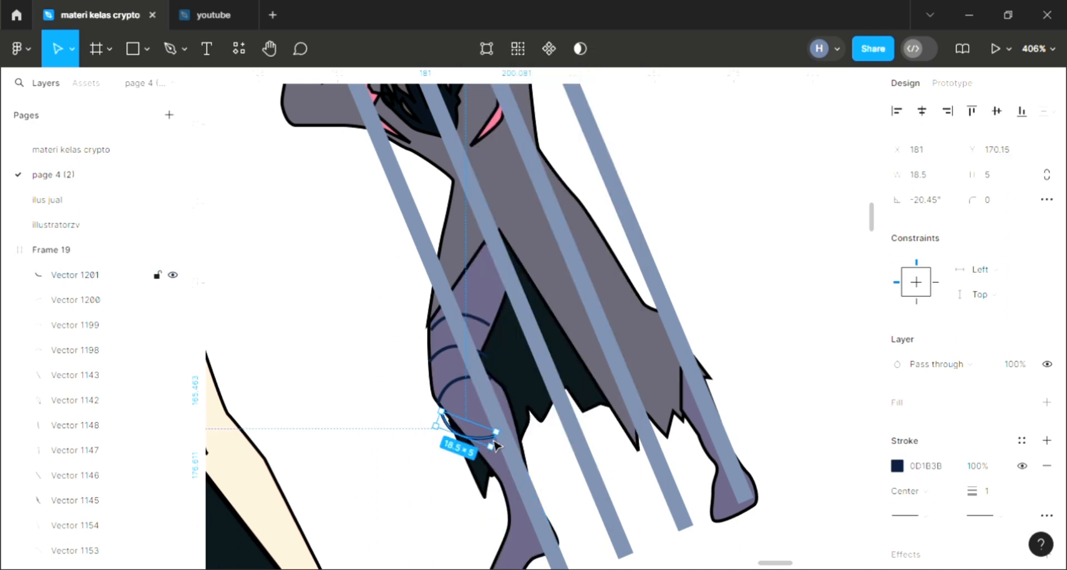
# Step: Duplicate the flipped curve onto the lower left shin, rotate it to 13.67° and shrink it to about 10.4 by 2.8
pyautogui.moveTo(495, 444); pyautogui.dragTo(525, 484)
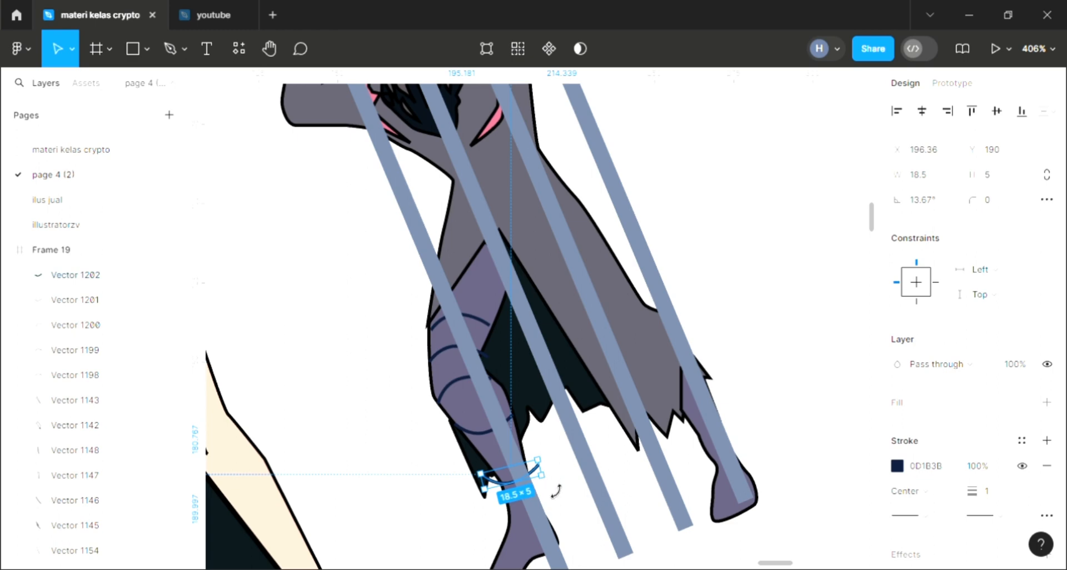
pyautogui.scroll(3, 555, 490)
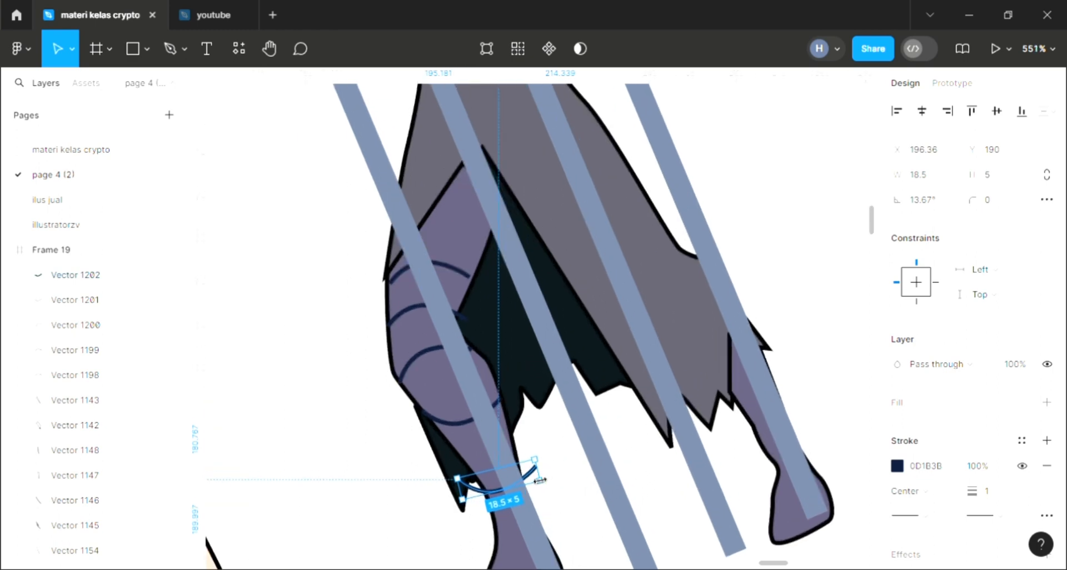
pyautogui.moveTo(539, 480); pyautogui.dragTo(497, 481)
pyautogui.scroll(-4, 500, 479)
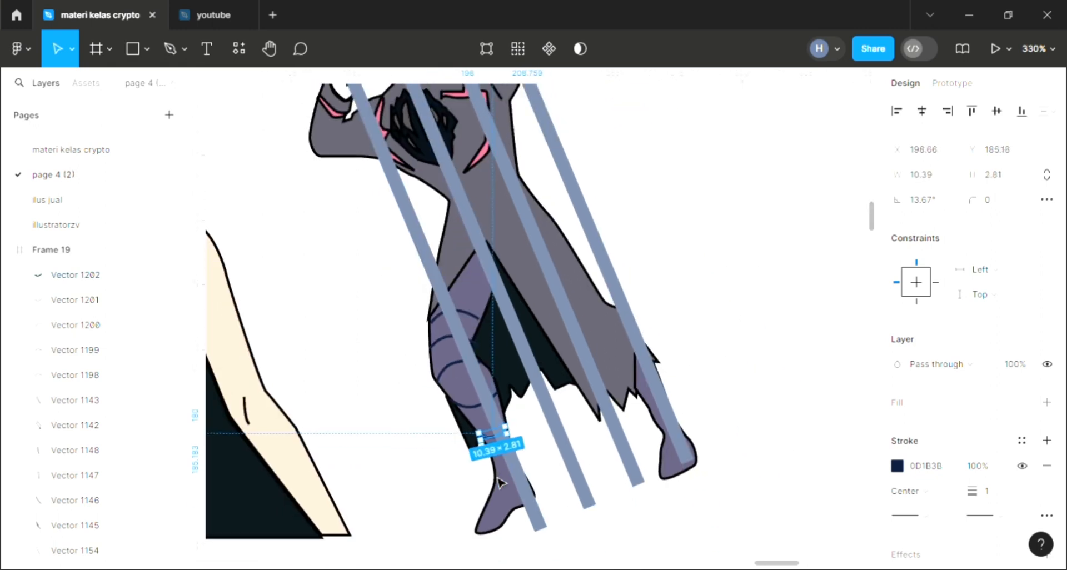
pyautogui.click(528, 446)
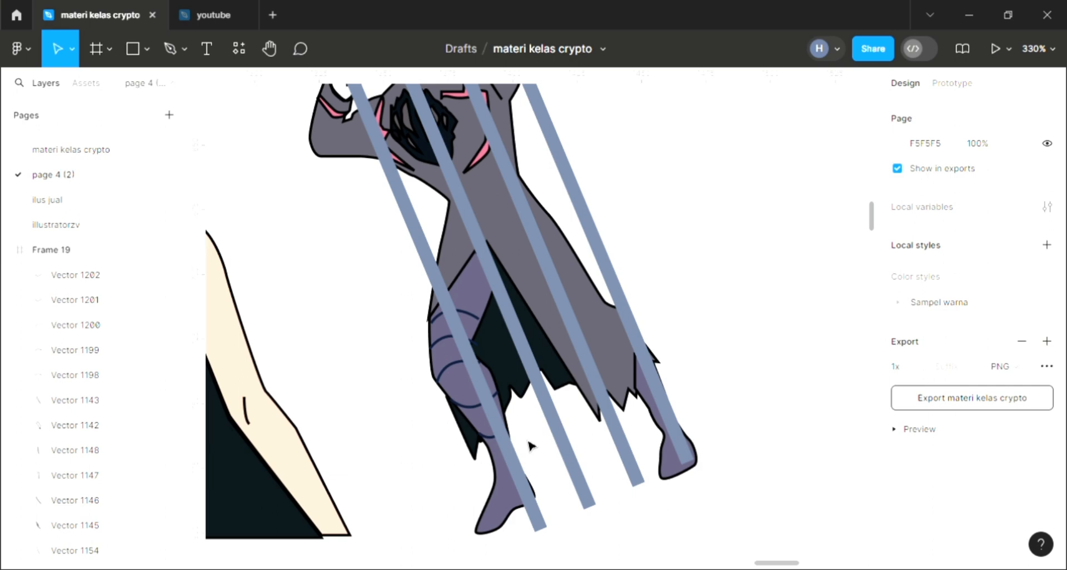
# Step: Draw an open curved line across the left thigh, above the existing leg lines, with the Pen tool
pyautogui.scroll(-2, 528, 445)
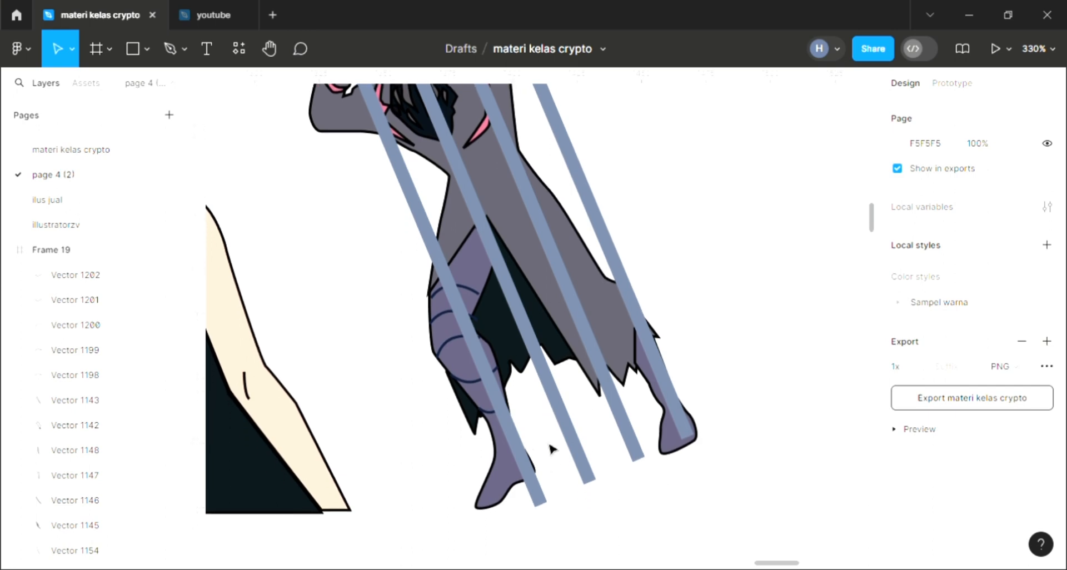
pyautogui.scroll(7, 552, 449)
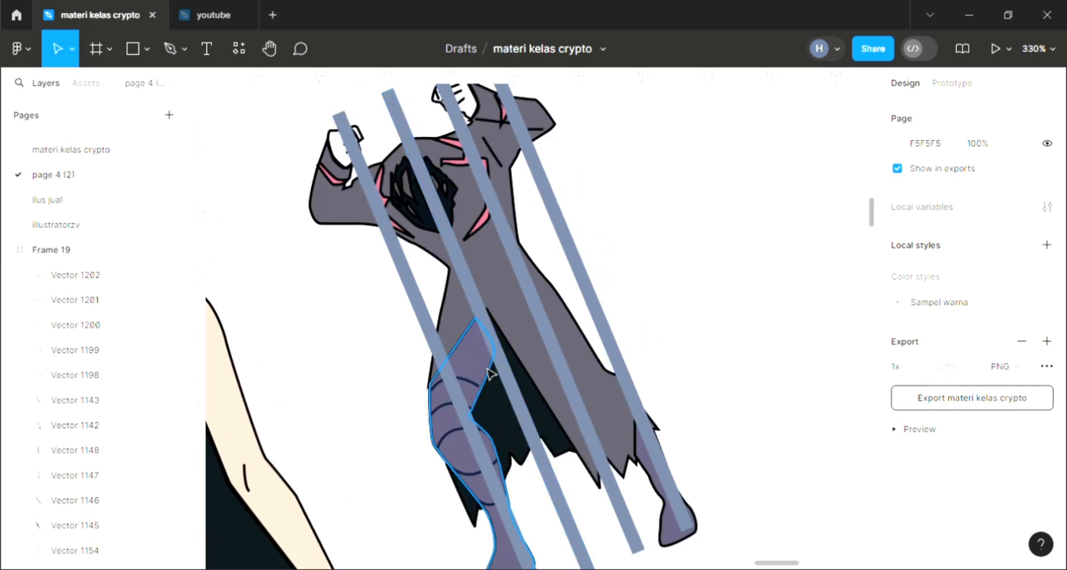
pyautogui.click(169, 49)
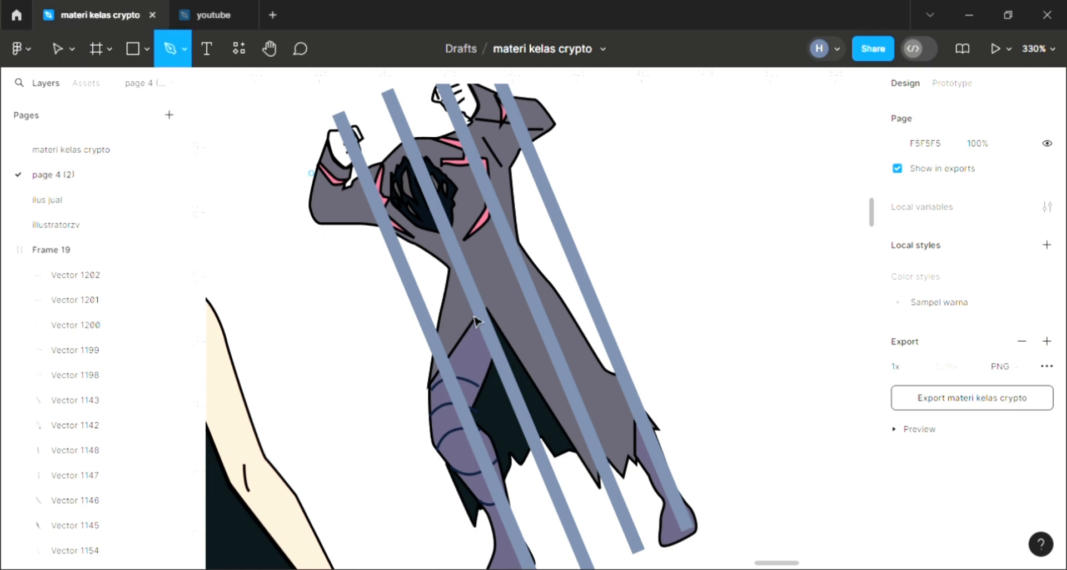
pyautogui.scroll(5, 475, 321)
pyautogui.click(406, 333)
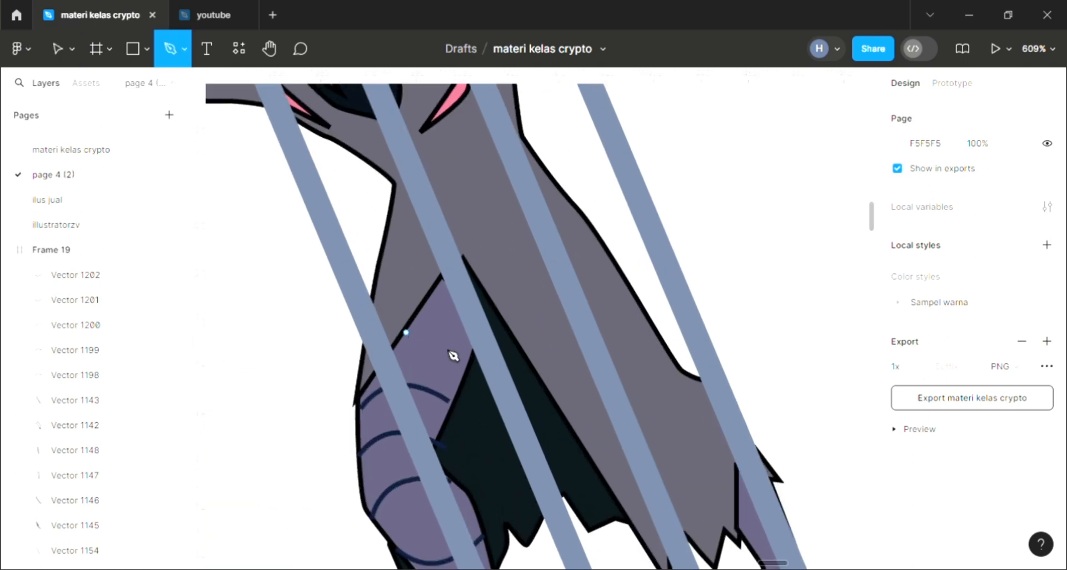
pyautogui.moveTo(462, 375); pyautogui.dragTo(460, 392)
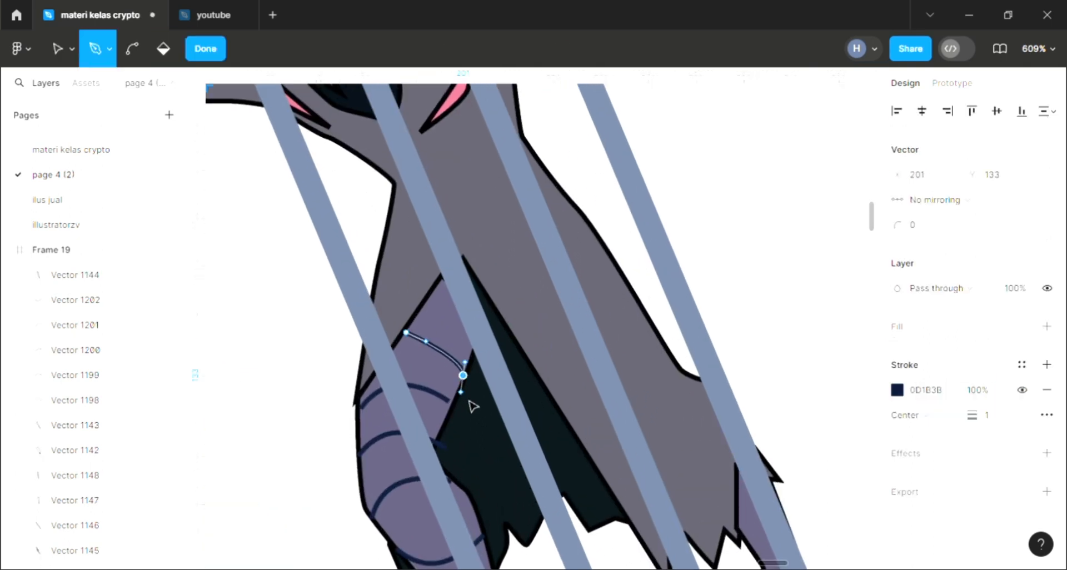
pyautogui.press('Escape')
pyautogui.click(306, 428)
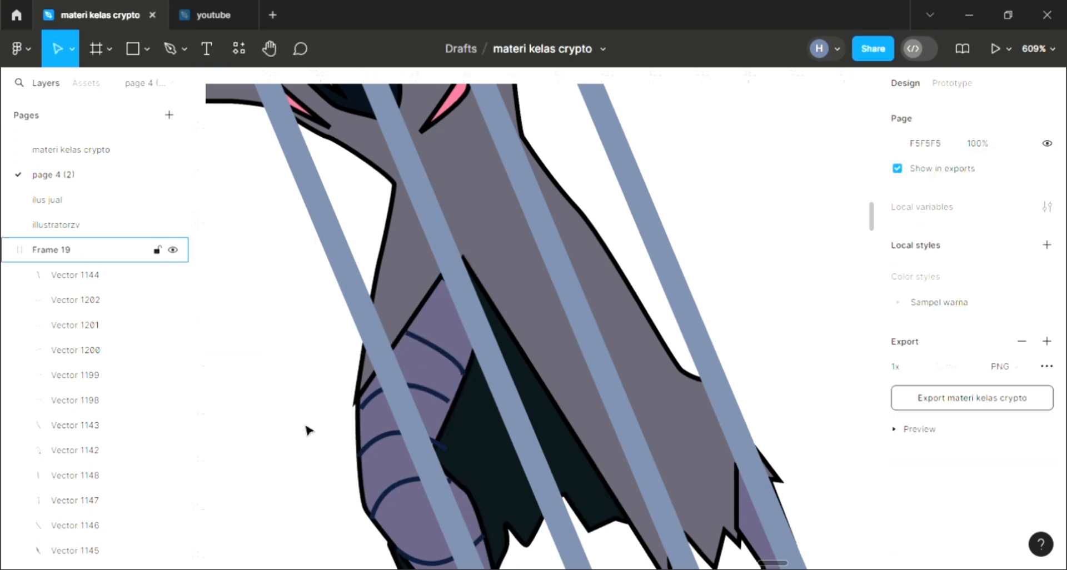
# Step: Fill the second figure's left raised hand with the skin colour sampled from the first character
pyautogui.scroll(-4, 305, 428)
pyautogui.scroll(-3, 307, 430)
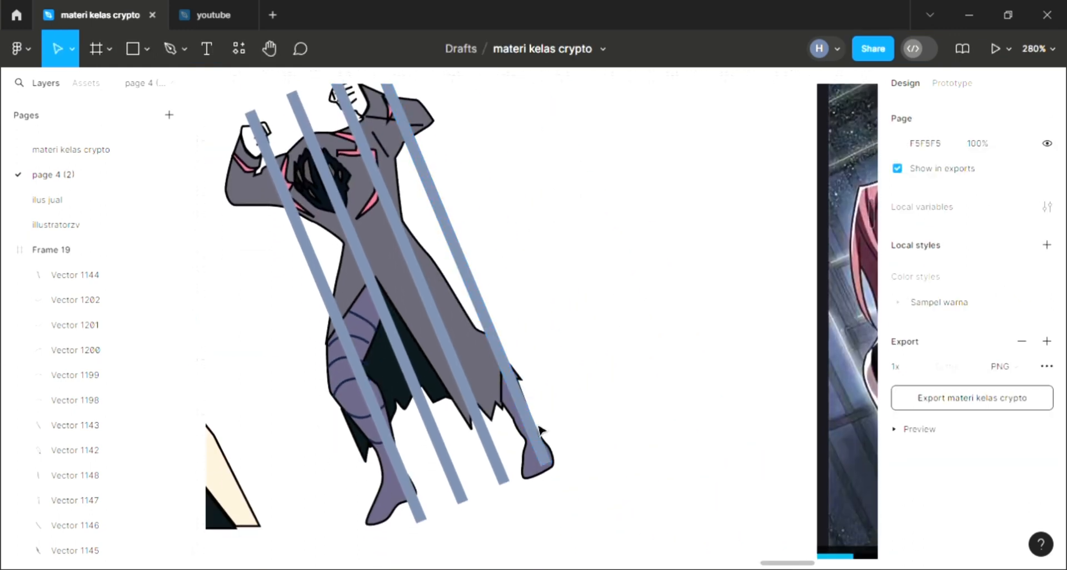
pyautogui.click(172, 54)
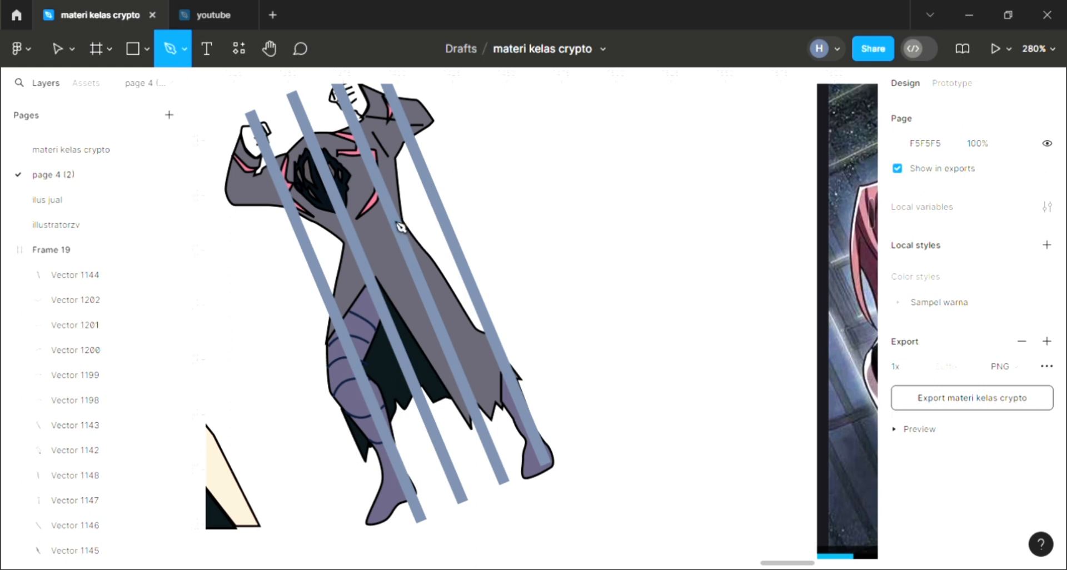
pyautogui.click(49, 52)
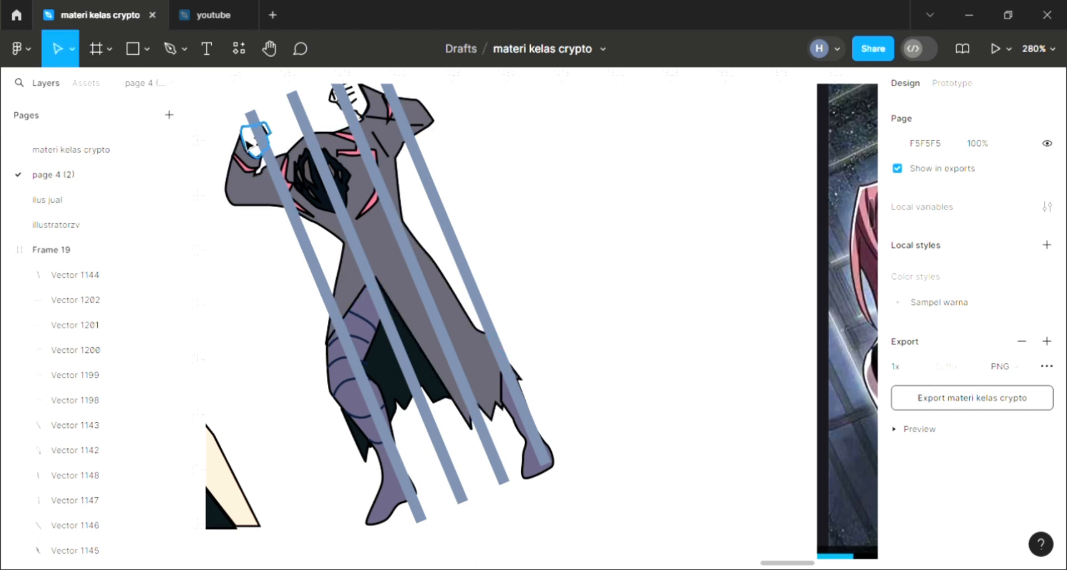
pyautogui.click(243, 146)
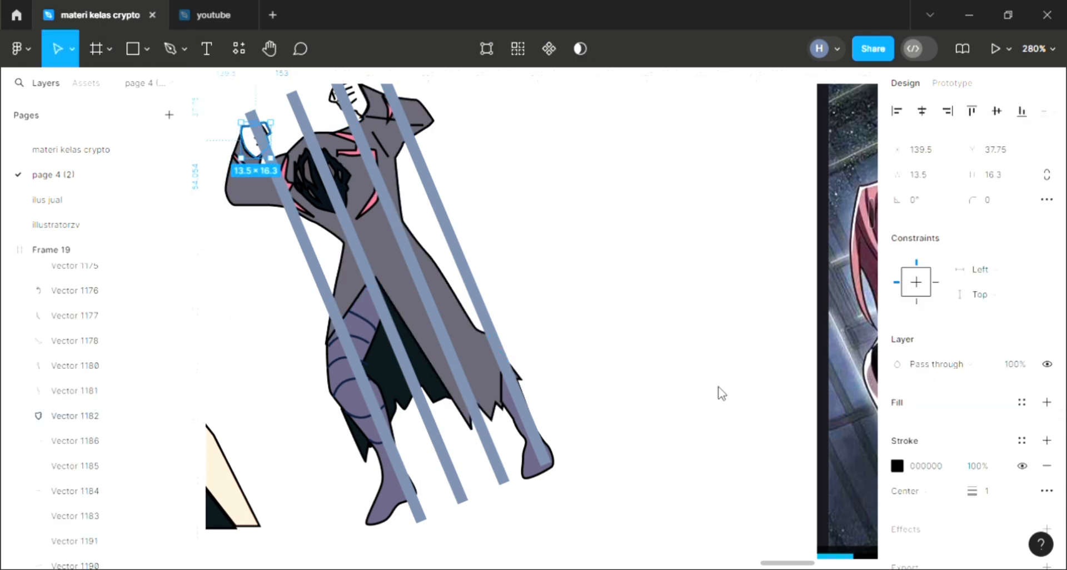
pyautogui.scroll(-2, 611, 384)
pyautogui.hscroll(-1, 437, 440)
pyautogui.press('i')
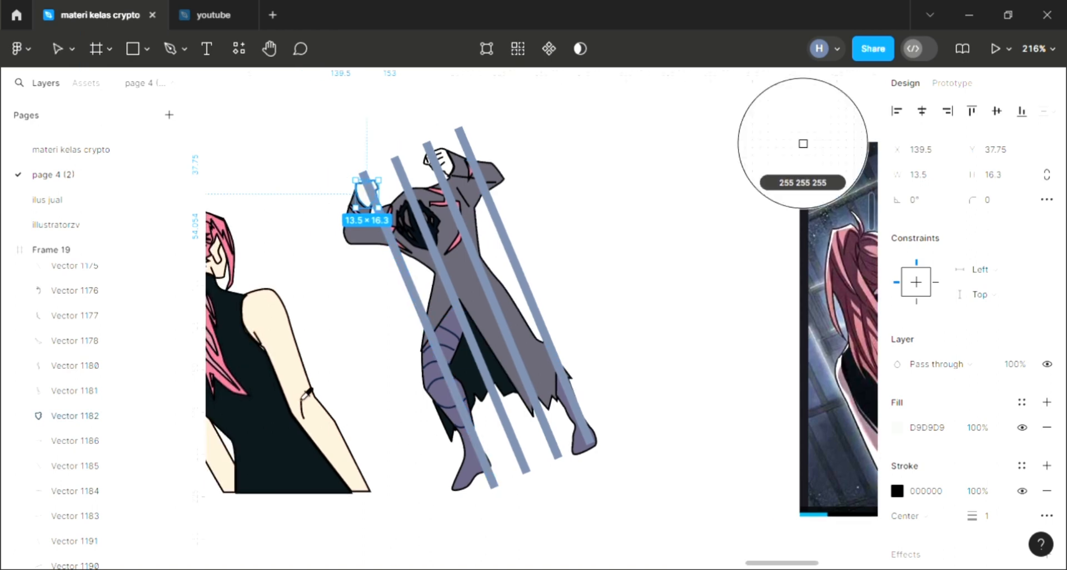
pyautogui.press('Escape')
pyautogui.press('Escape')
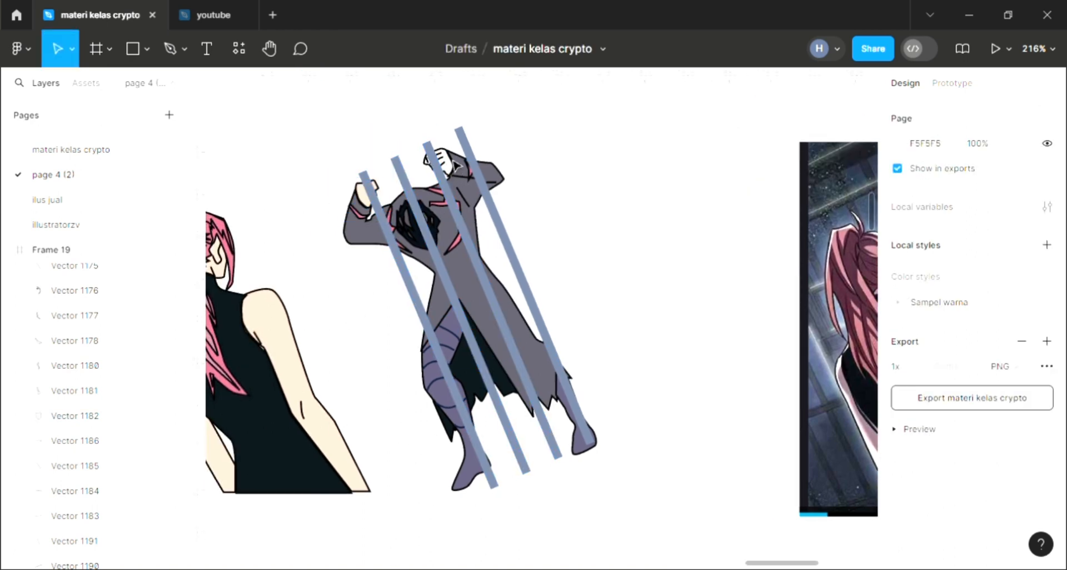
# Step: Fill the second figure's right raised hand with the skin colour F8D3C1 sampled from the first character's arm
pyautogui.click(1042, 405)
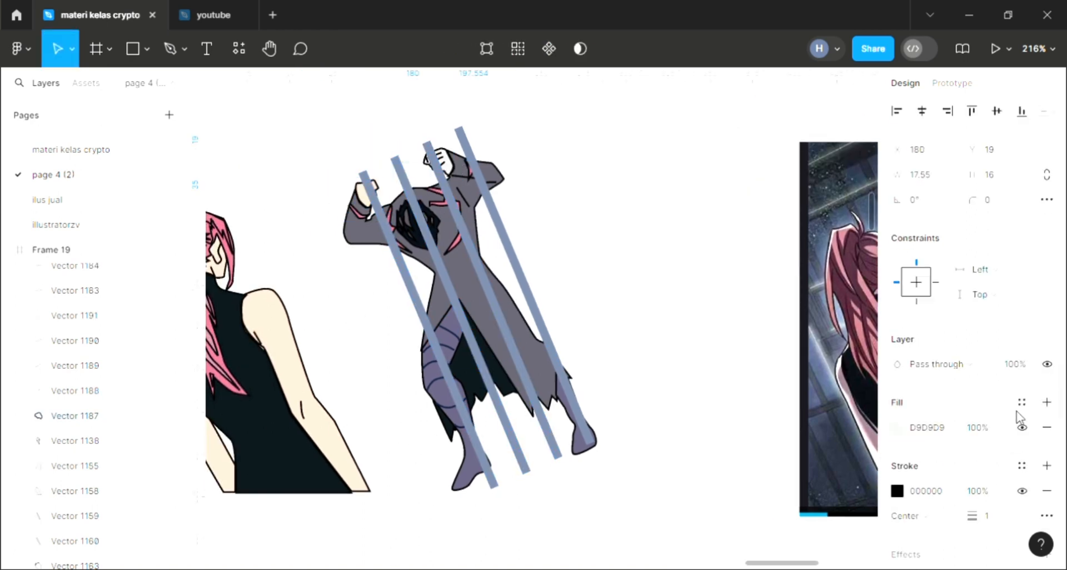
pyautogui.press('i')
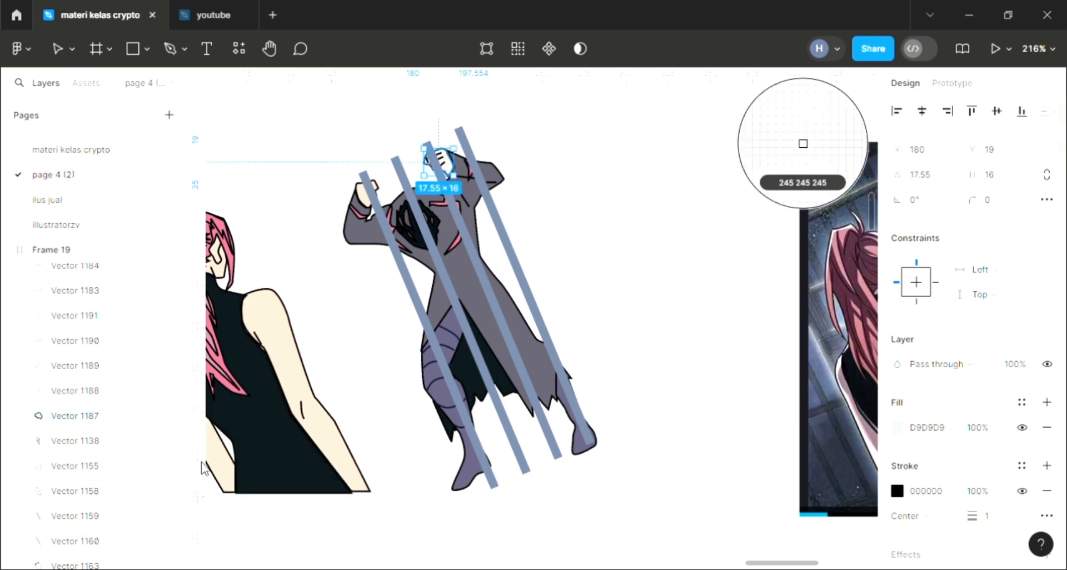
pyautogui.click(285, 353)
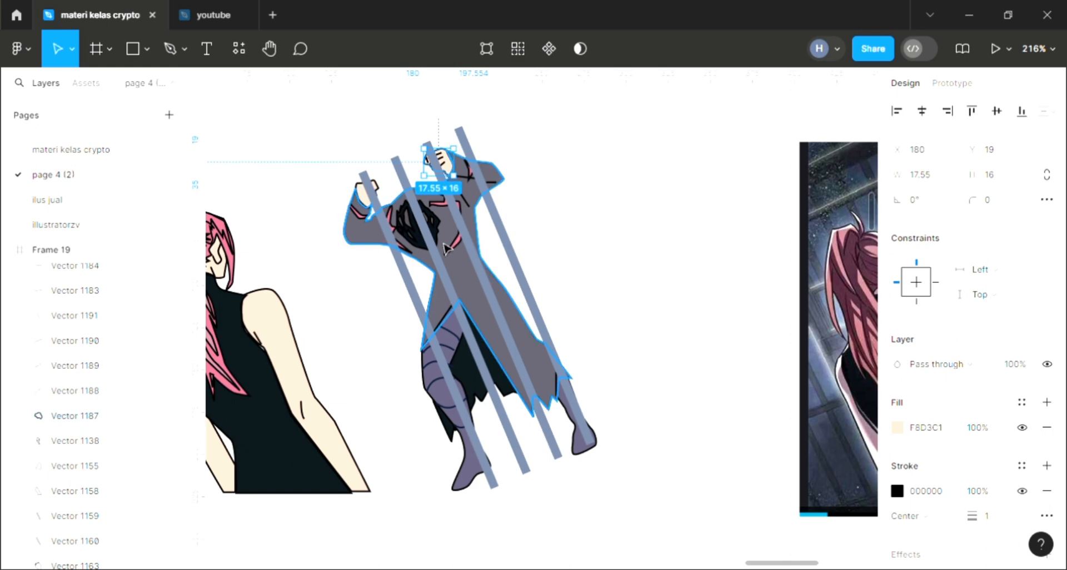
# Step: Draw a short, slightly curved line across the second figure's left ankle with the Pen tool
pyautogui.keyDown('ctrl'); pyautogui.scroll(3, 445, 249); pyautogui.keyUp('ctrl')
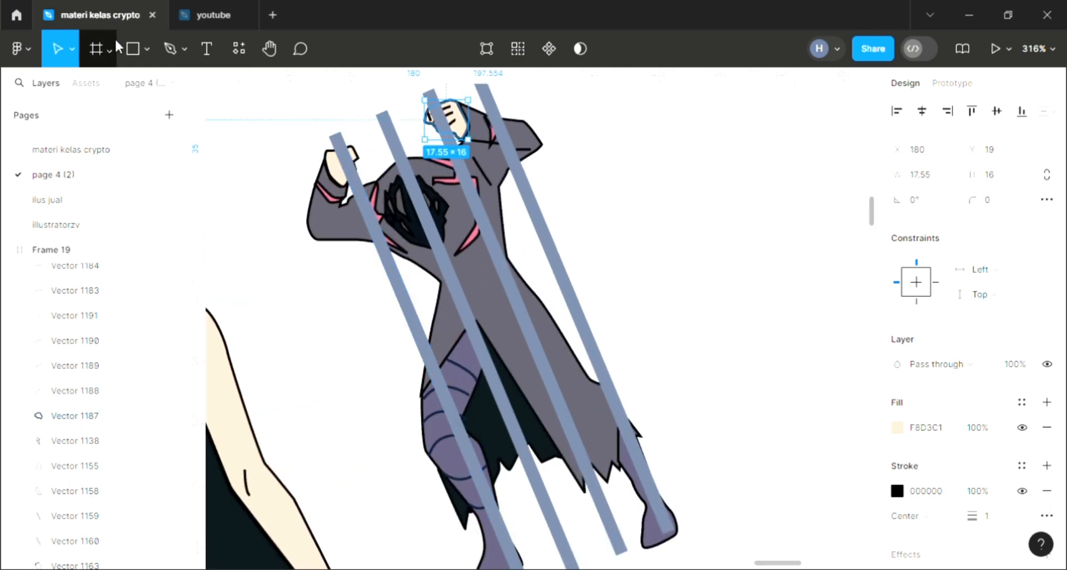
pyautogui.click(166, 56)
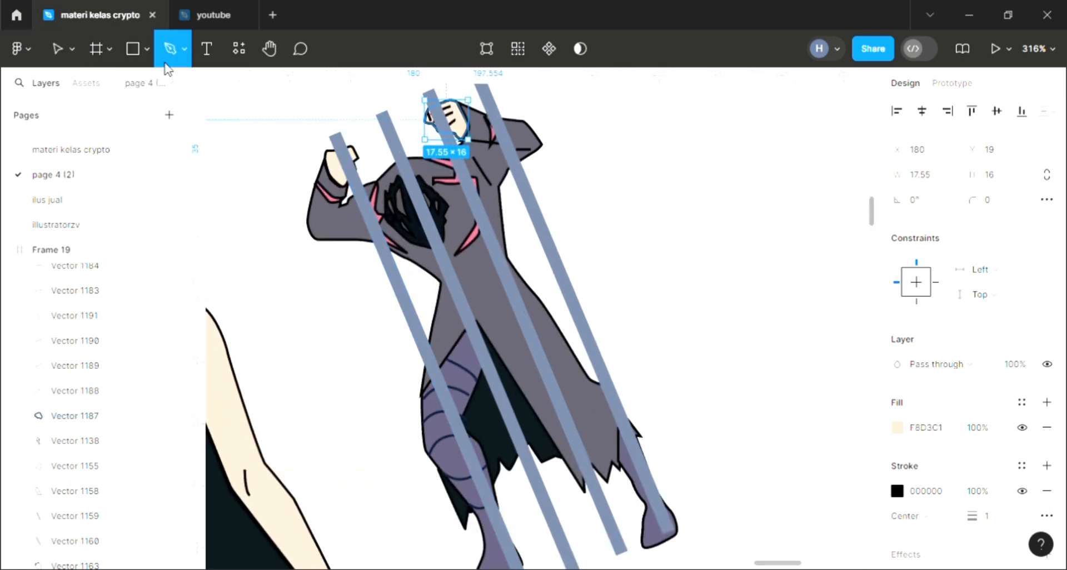
pyautogui.scroll(-3, 439, 245)
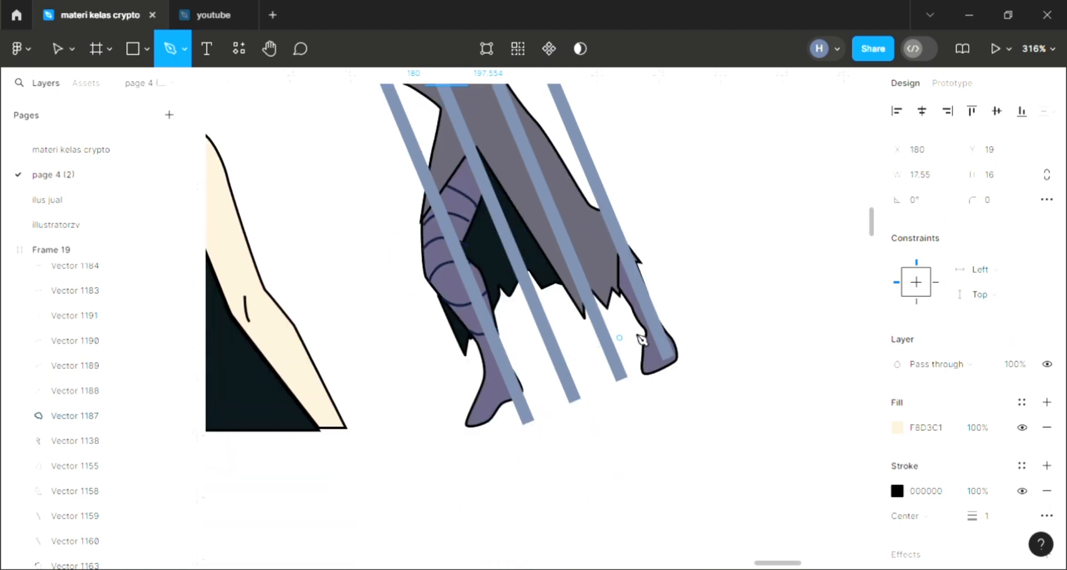
pyautogui.keyDown('ctrl'); pyautogui.scroll(2, 656, 303); pyautogui.keyUp('ctrl')
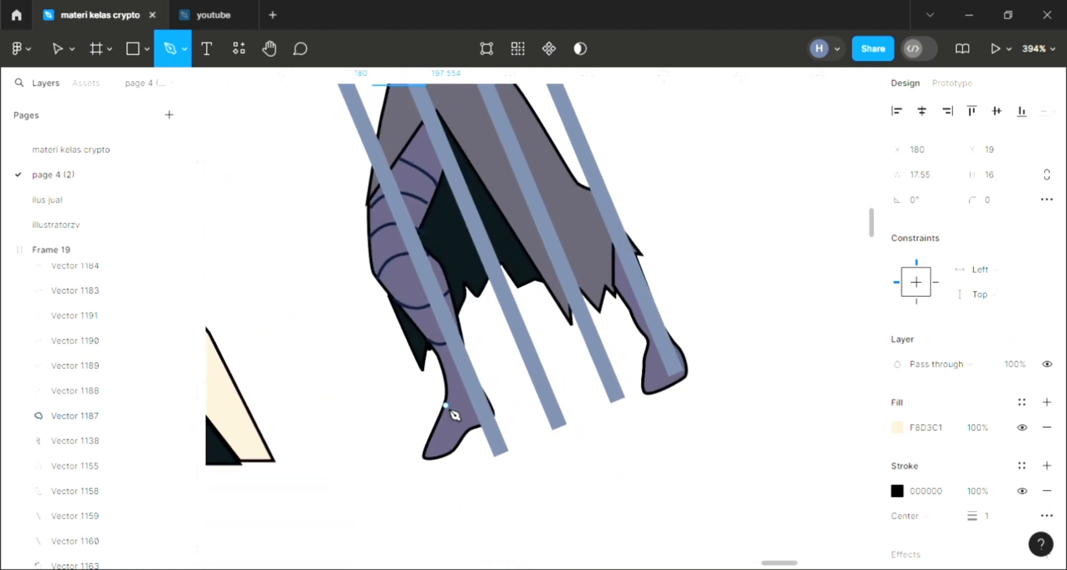
pyautogui.keyDown('ctrl'); pyautogui.scroll(2, 453, 411); pyautogui.keyUp('ctrl')
pyautogui.keyDown('ctrl'); pyautogui.scroll(1, 455, 410); pyautogui.keyUp('ctrl')
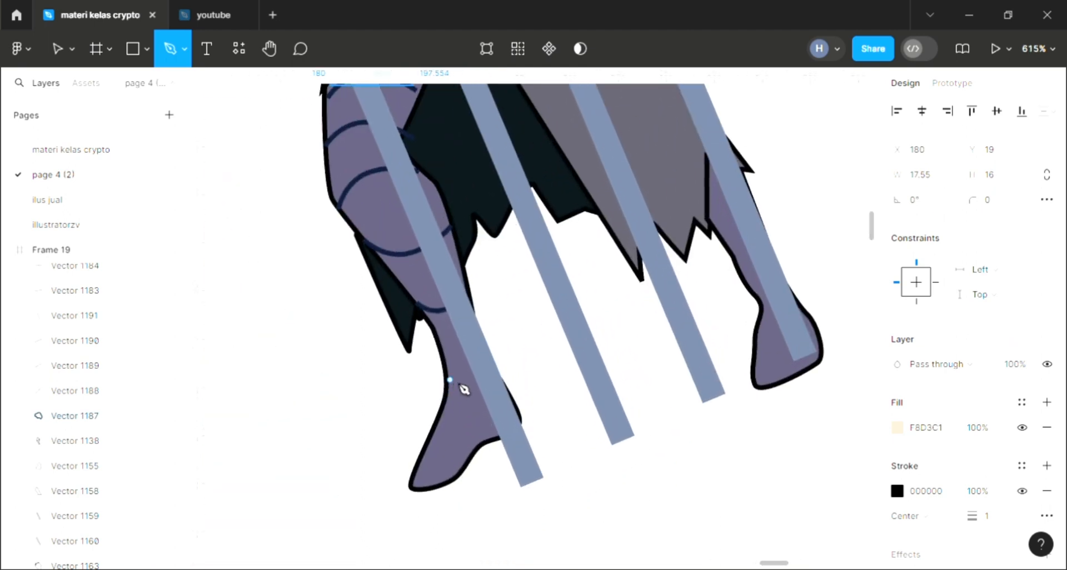
pyautogui.click(451, 381)
pyautogui.click(476, 379)
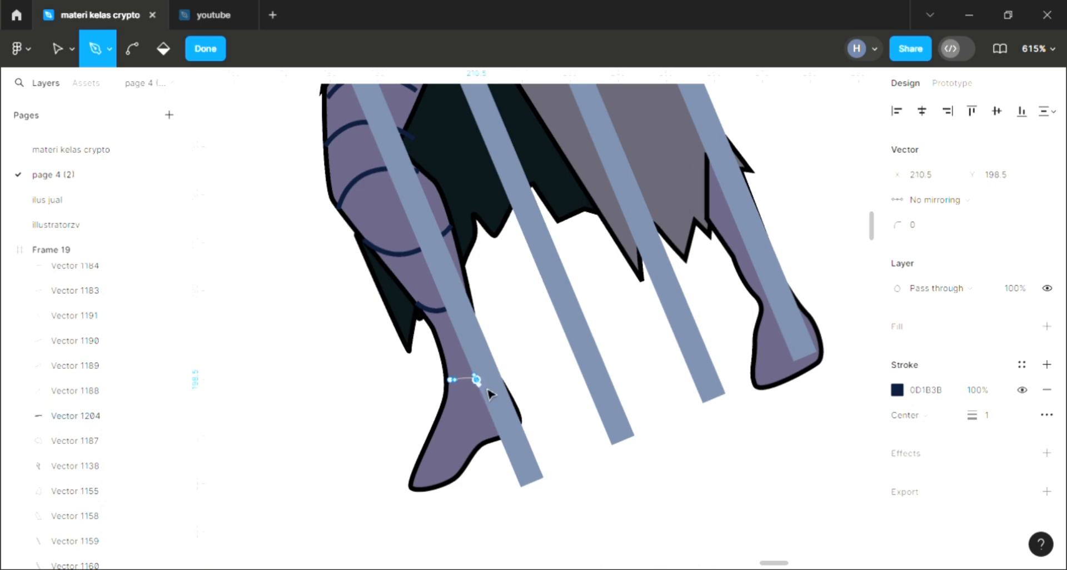
pyautogui.press('Escape')
pyautogui.click(405, 437)
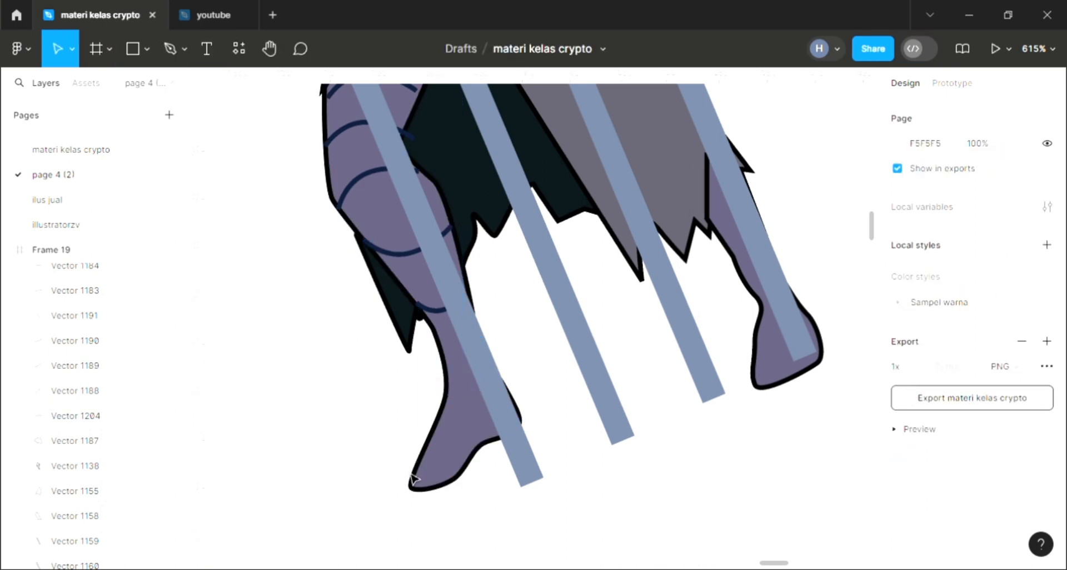
# Step: Draw a small closed V-shaped mark about 9.5 × 6 on the first character's dark top, beside the right elbow, with the Pen tool
pyautogui.scroll(-6, 477, 388)
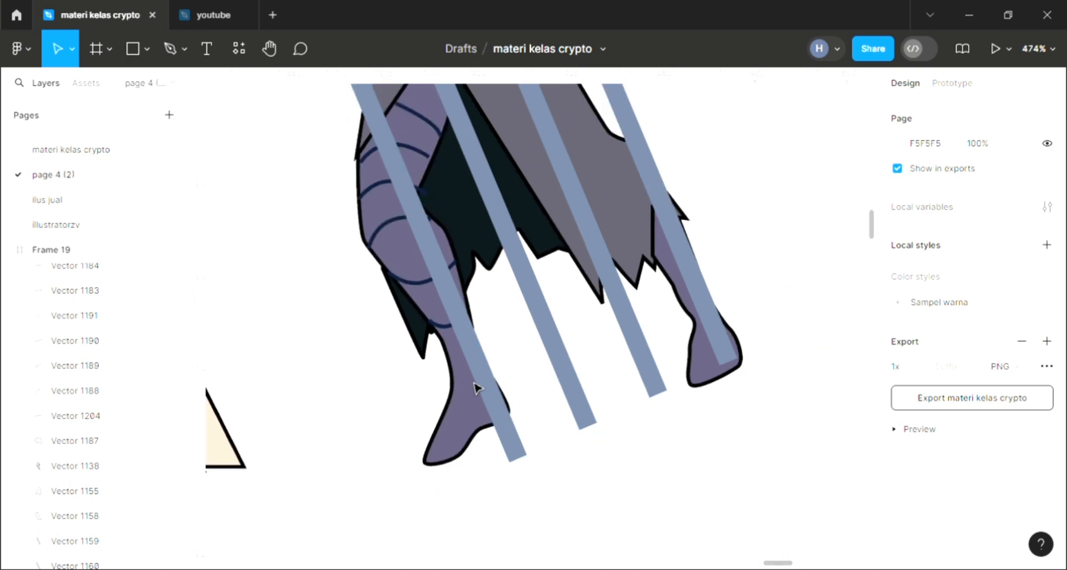
pyautogui.click(172, 48)
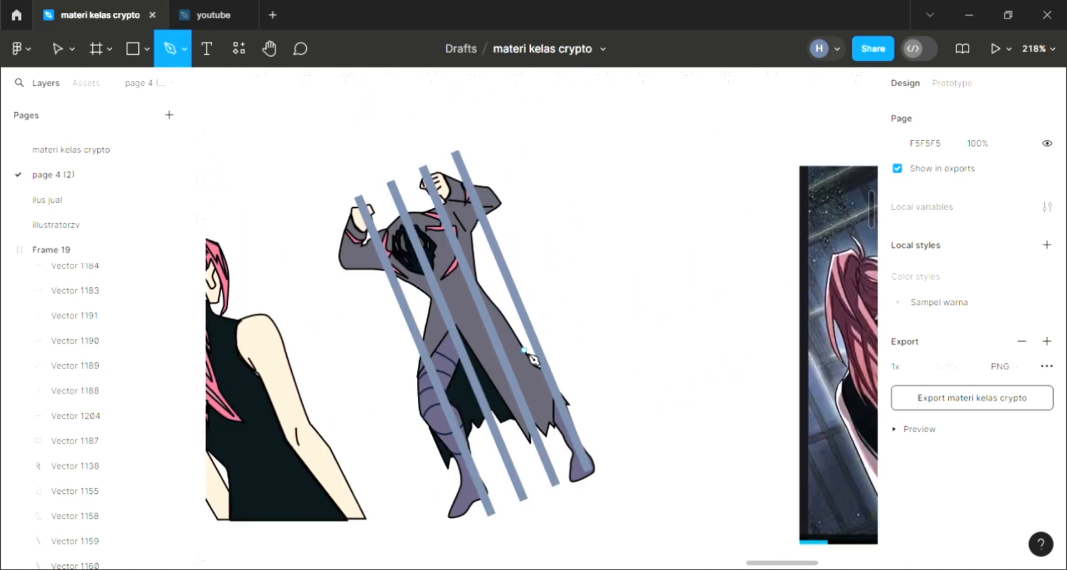
pyautogui.scroll(1, 256, 479)
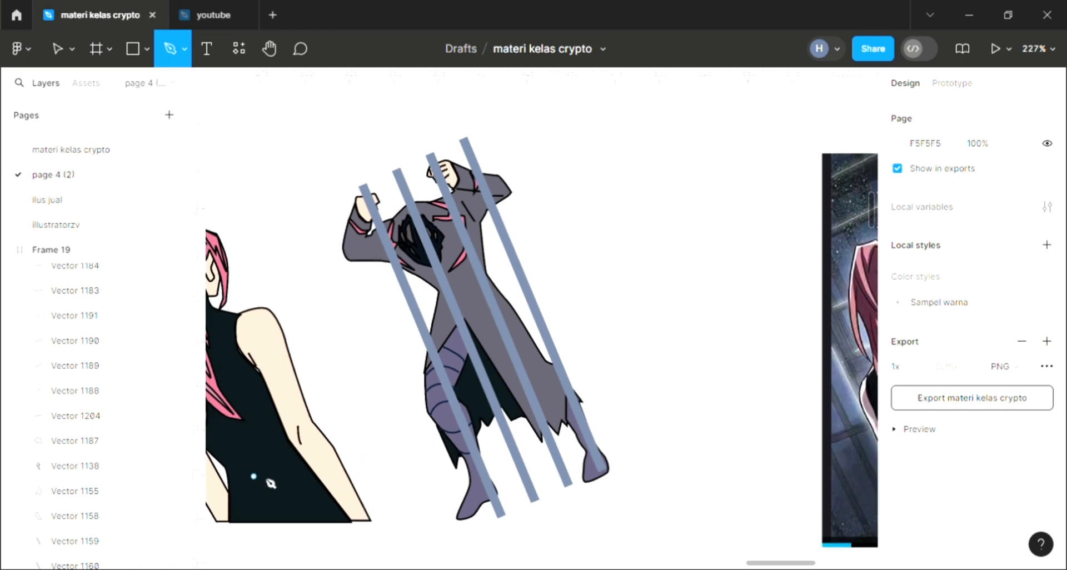
pyautogui.scroll(8, 271, 483)
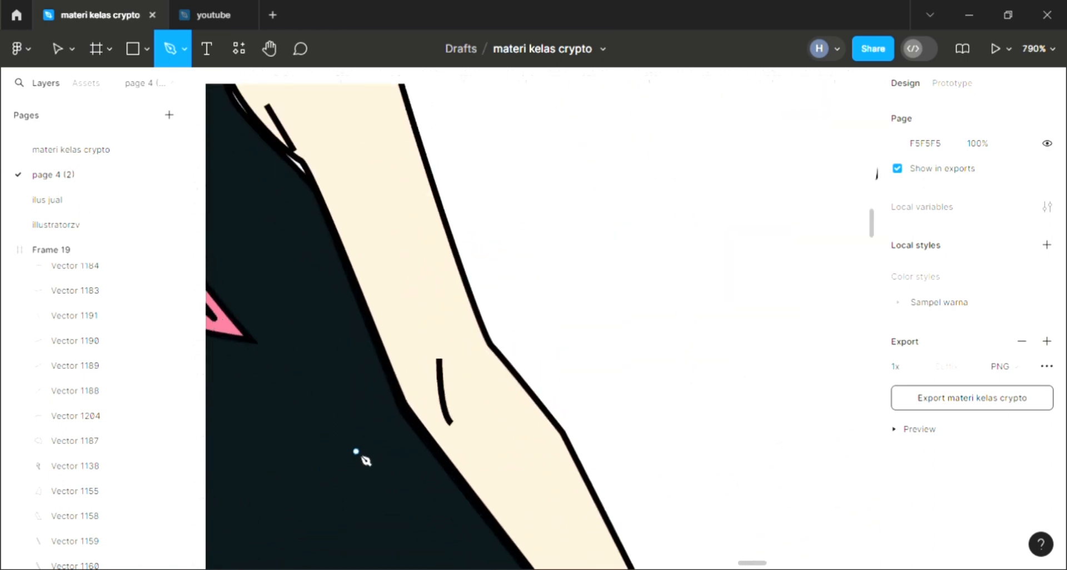
pyautogui.scroll(-4, 365, 460)
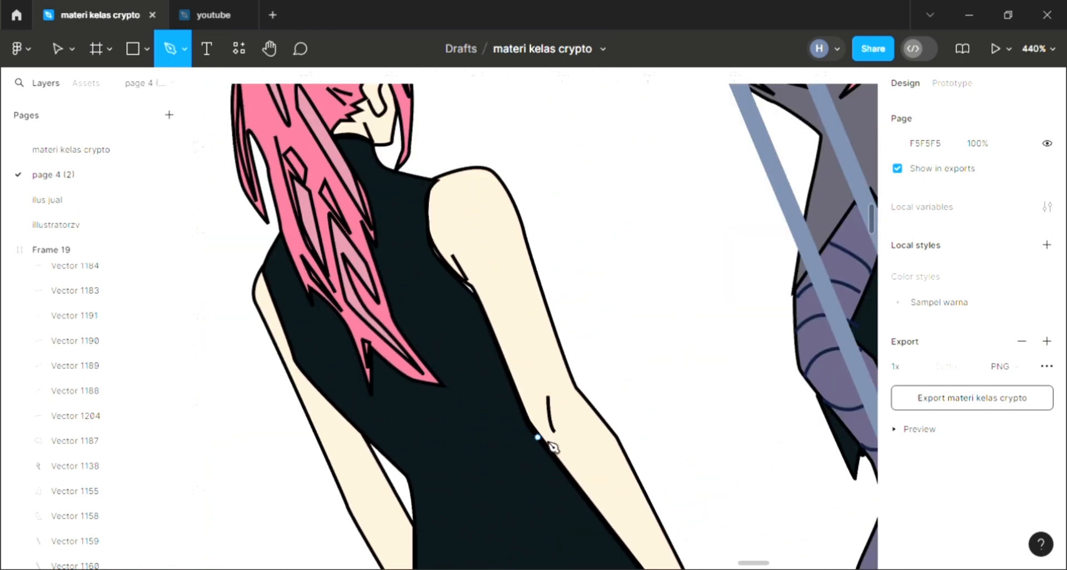
pyautogui.click(533, 430)
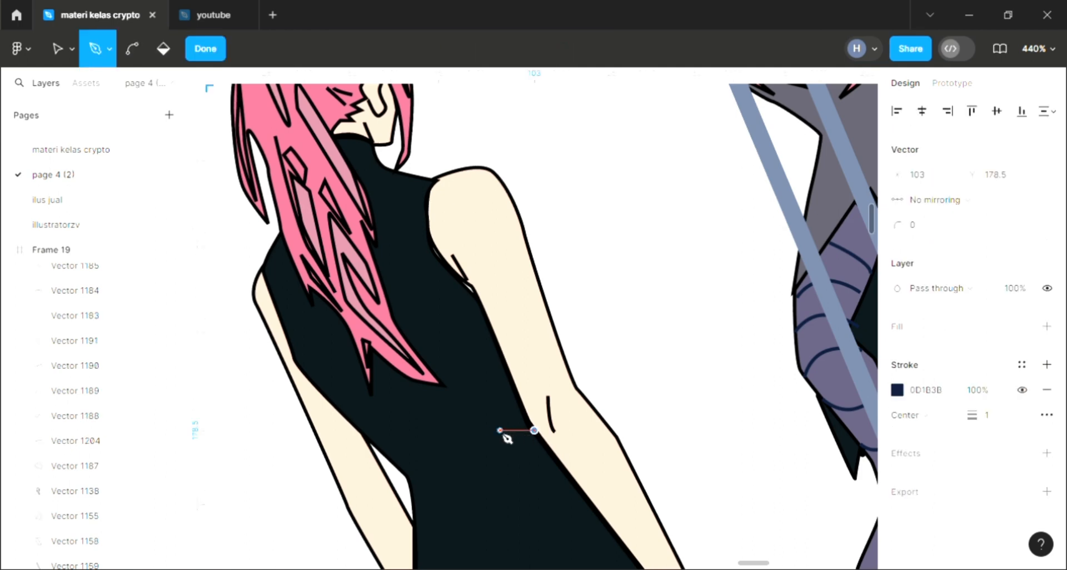
pyautogui.click(517, 441)
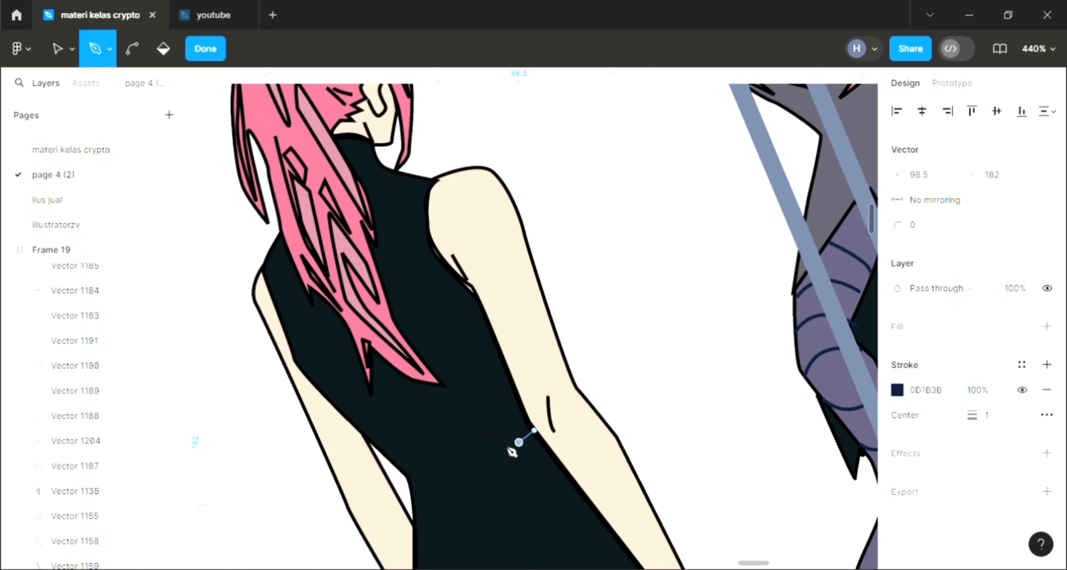
pyautogui.click(502, 442)
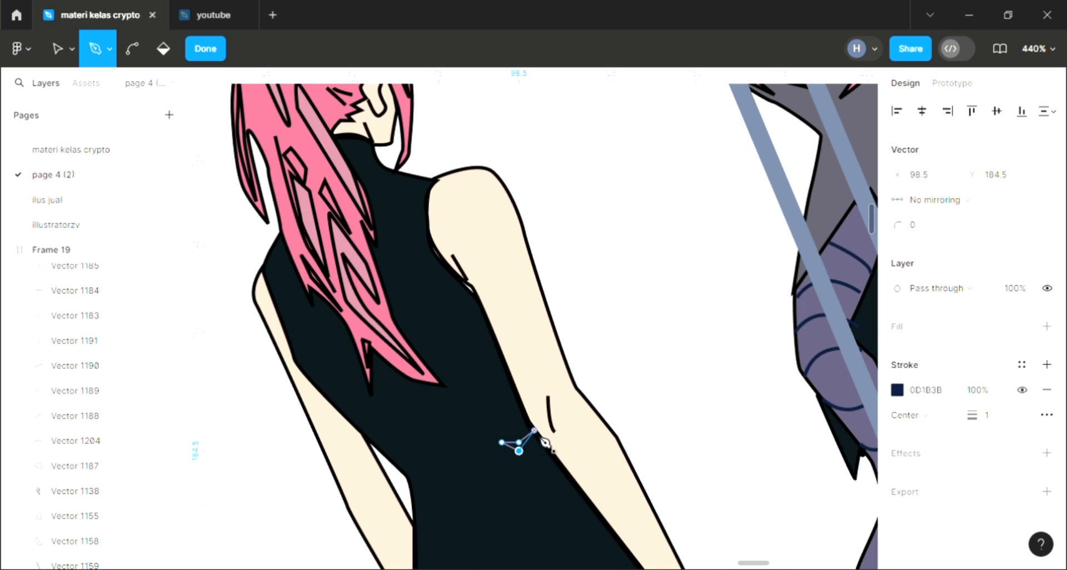
pyautogui.click(538, 434)
pyautogui.press('Escape')
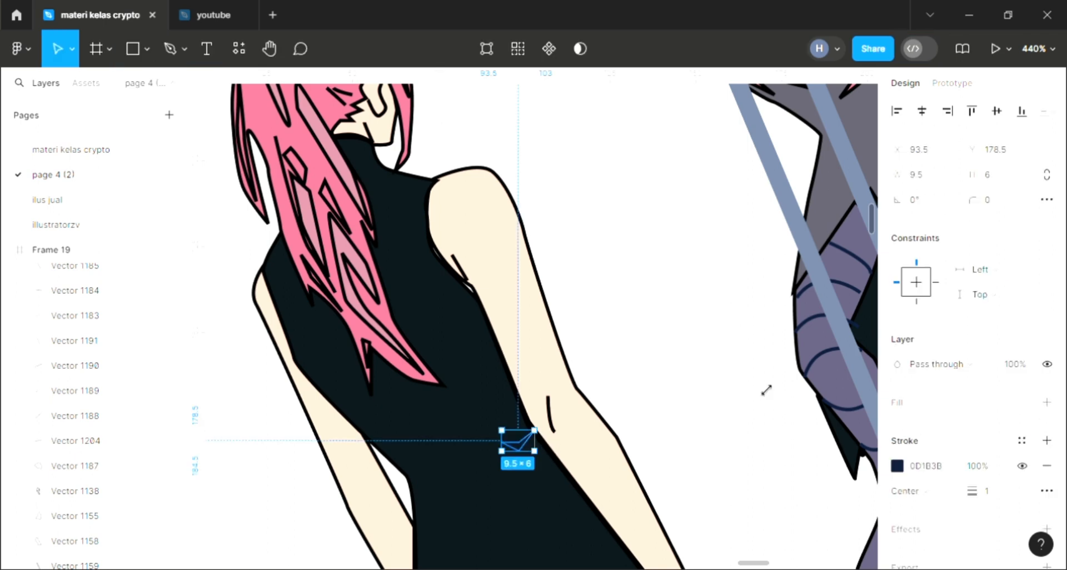
# Step: Add a fill to the V-shaped mark and colour it white by sampling the blank background between the characters
pyautogui.click(1048, 403)
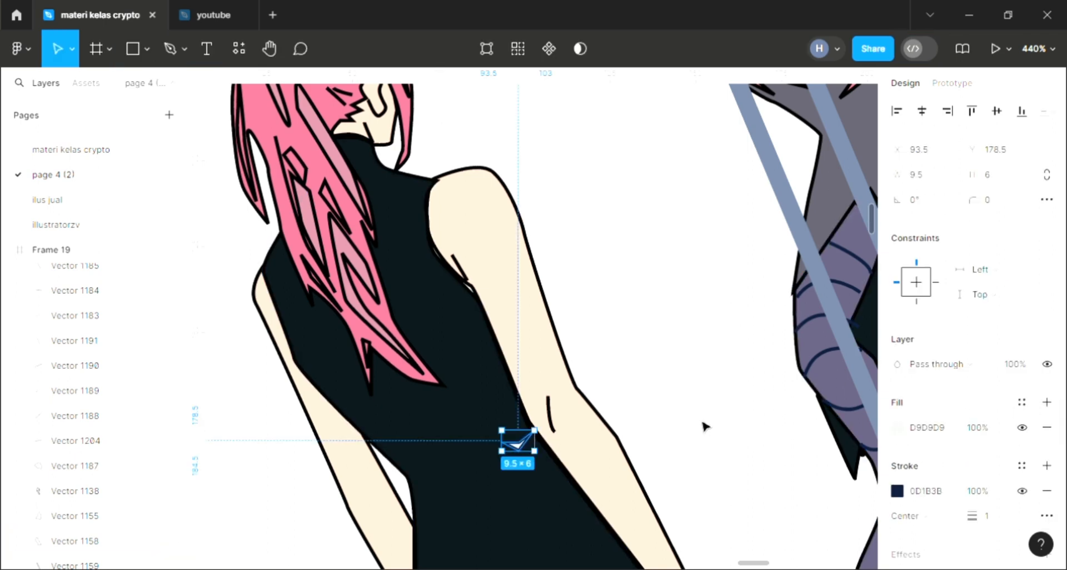
pyautogui.press('i')
pyautogui.click(654, 396)
# Step: Duplicate the white V-shaped mark and place the copy lower on the other side of the first character's waist
pyautogui.hotkey('ctrl', 'd')
pyautogui.moveTo(522, 449); pyautogui.dragTo(428, 480)
pyautogui.click(662, 298)
pyautogui.scroll(-3, 661, 299)
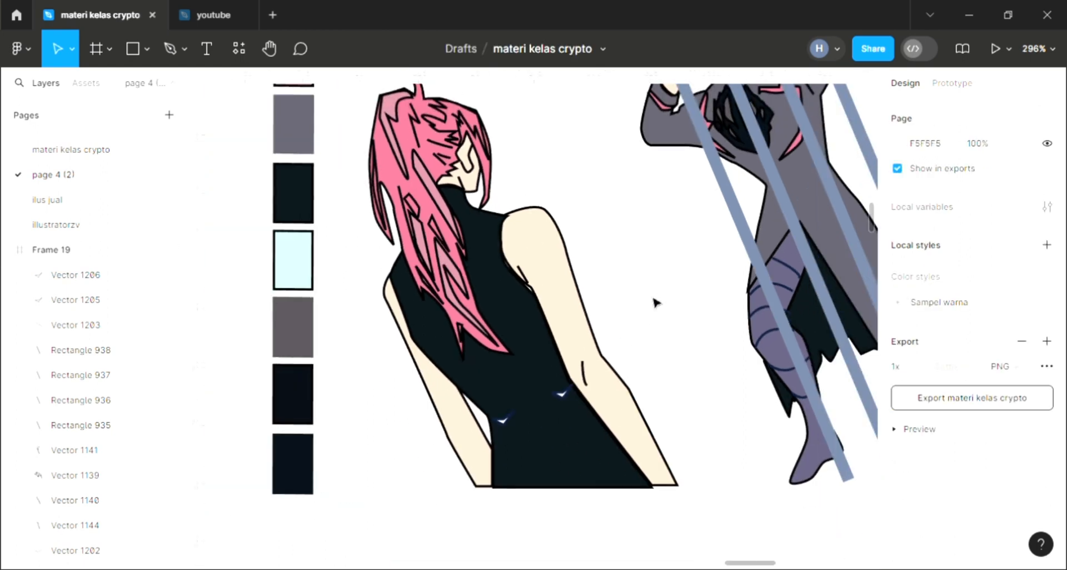
pyautogui.hscroll(3, 623, 317)
pyautogui.scroll(-1, 620, 316)
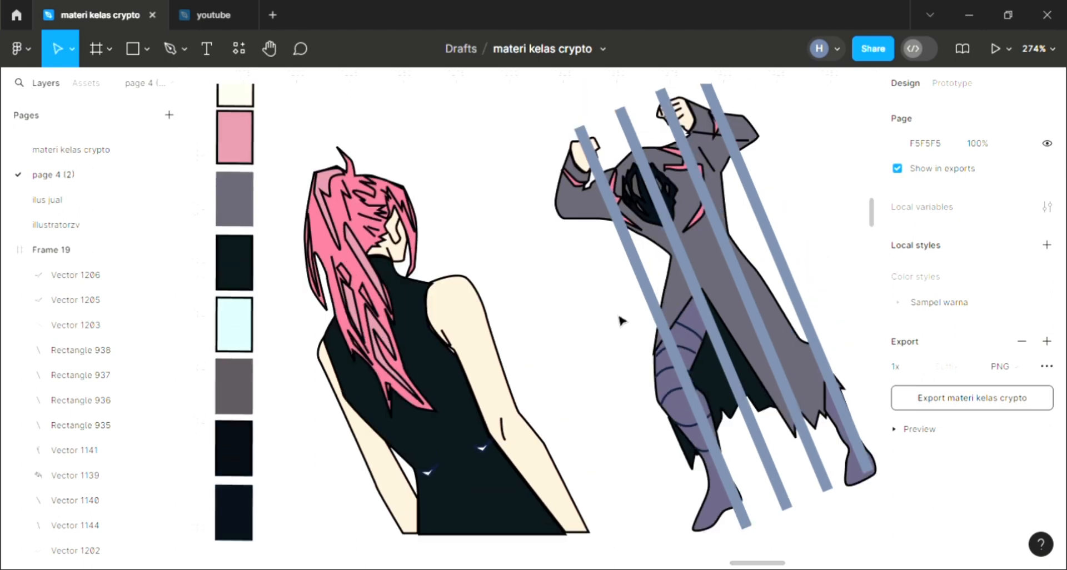
pyautogui.hscroll(2, 568, 256)
pyautogui.click(168, 46)
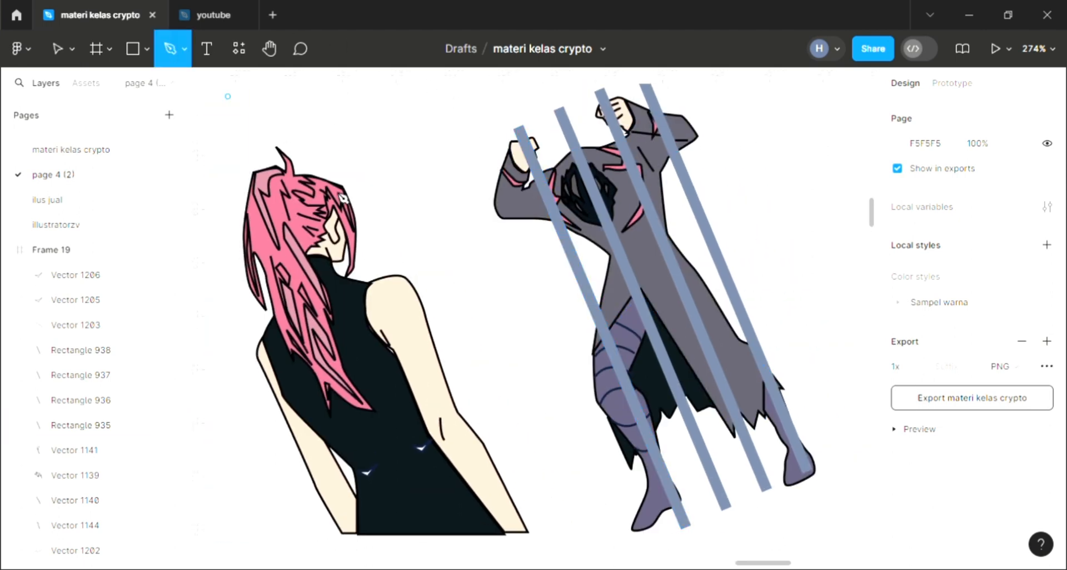
pyautogui.scroll(-3, 374, 252)
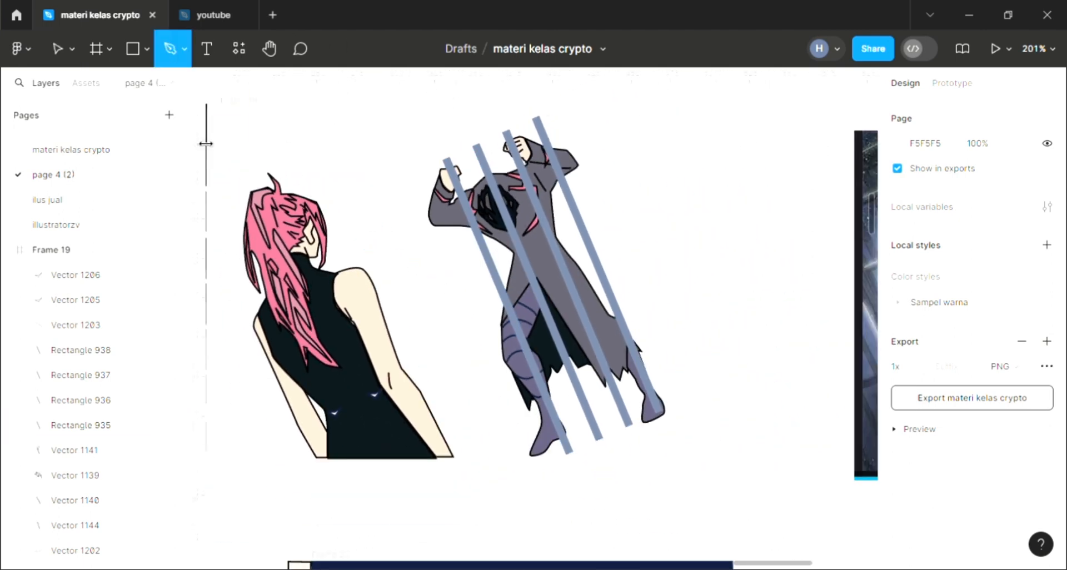
pyautogui.click(56, 47)
# Step: Change the background fill of the frame around both characters to a solid coral red, E26060
pyautogui.click(254, 106)
pyautogui.scroll(-4, 938, 392)
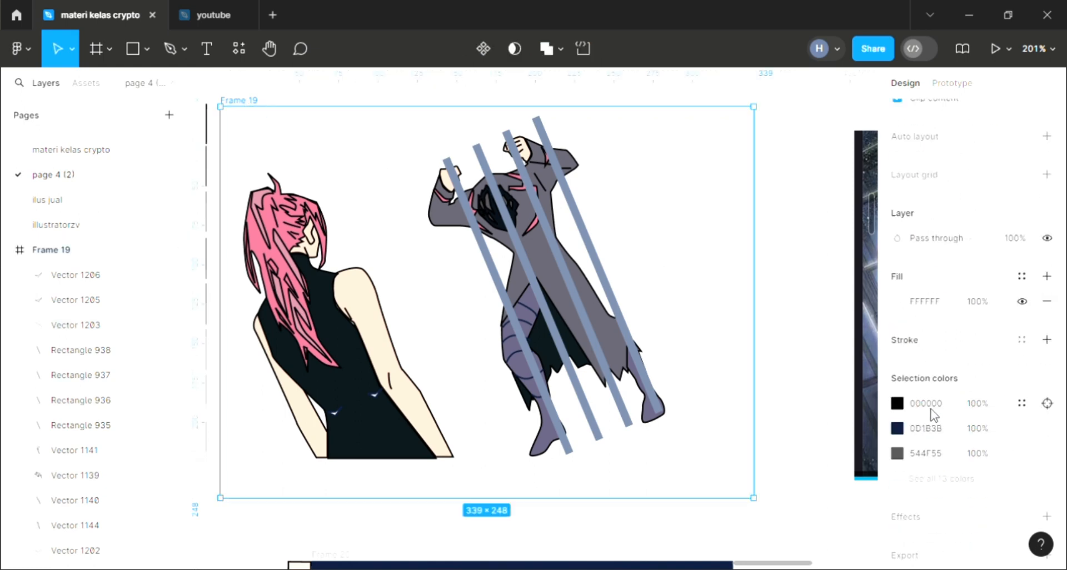
pyautogui.click(897, 259)
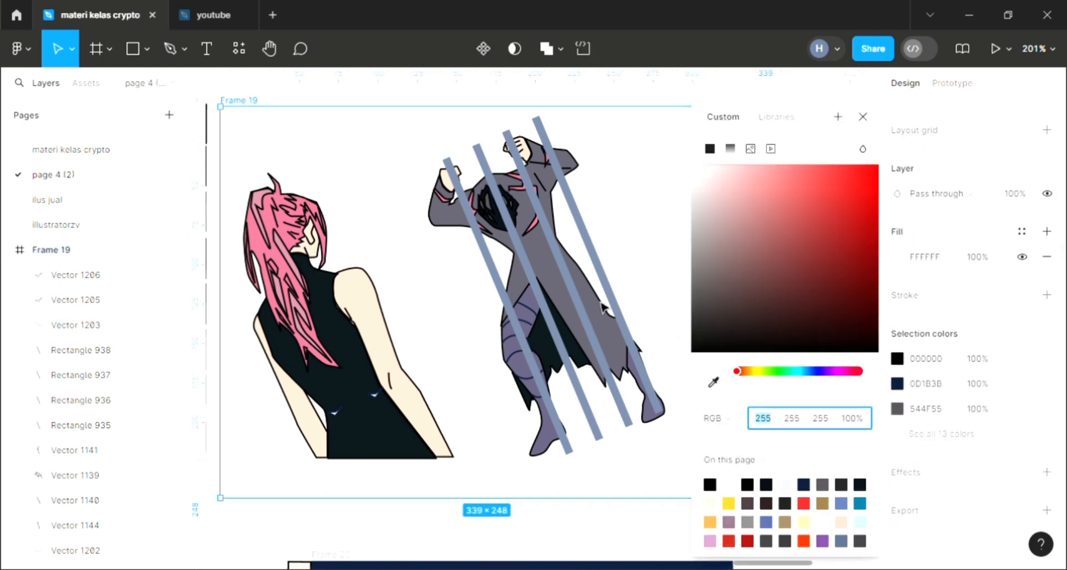
pyautogui.click(794, 202)
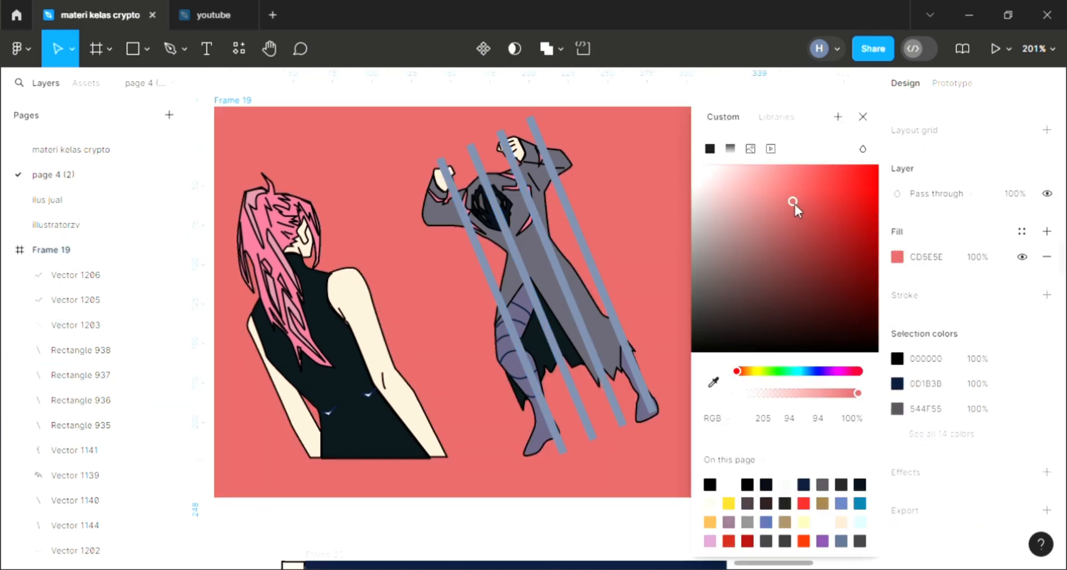
pyautogui.click(829, 236)
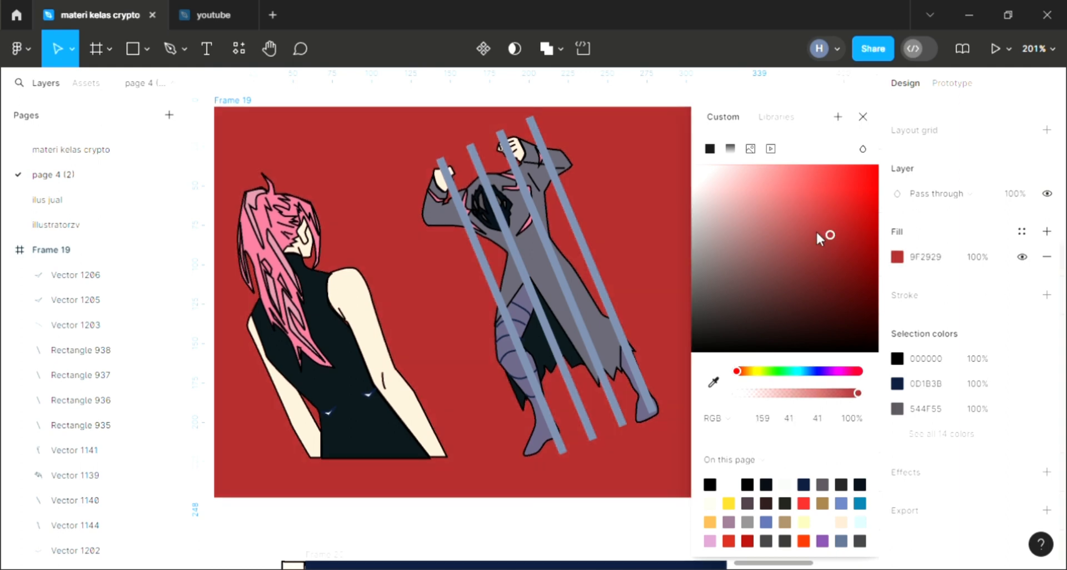
pyautogui.click(801, 207)
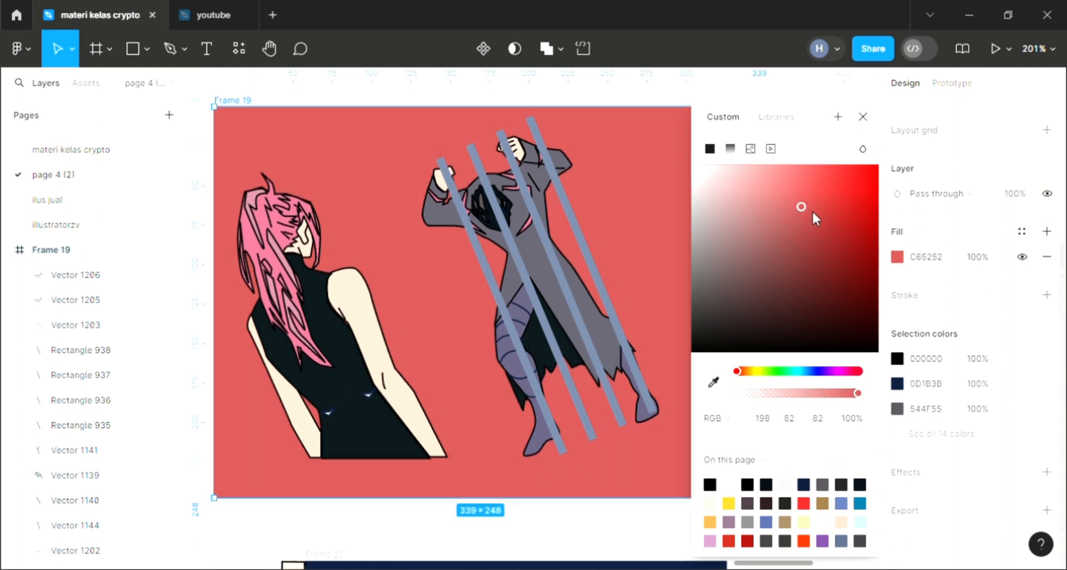
pyautogui.click(799, 186)
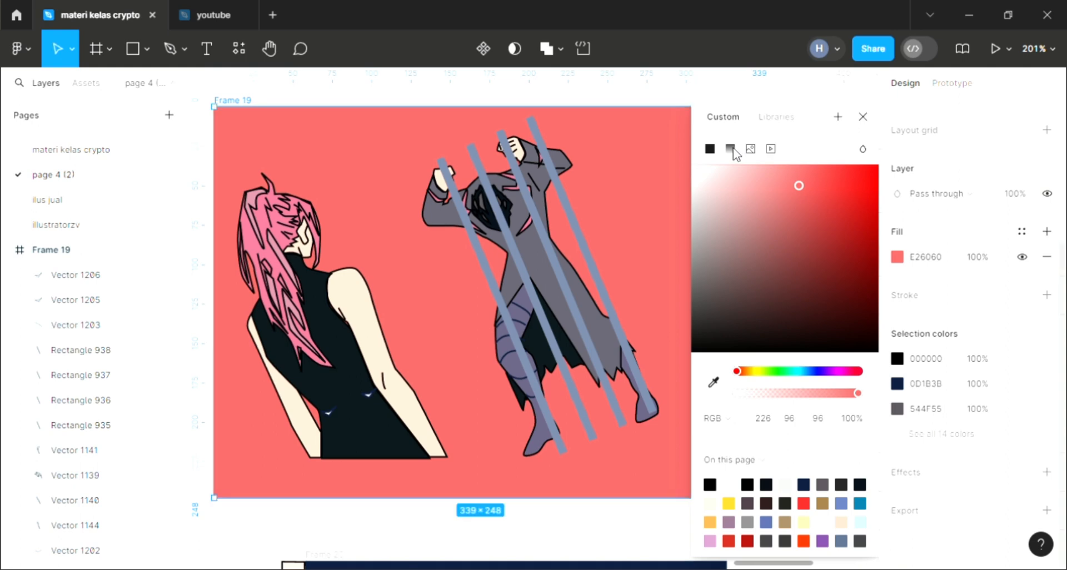
# Step: Turn the frame's fill into a linear gradient and set its 0% stop to mint green 60E2AC
pyautogui.click(731, 149)
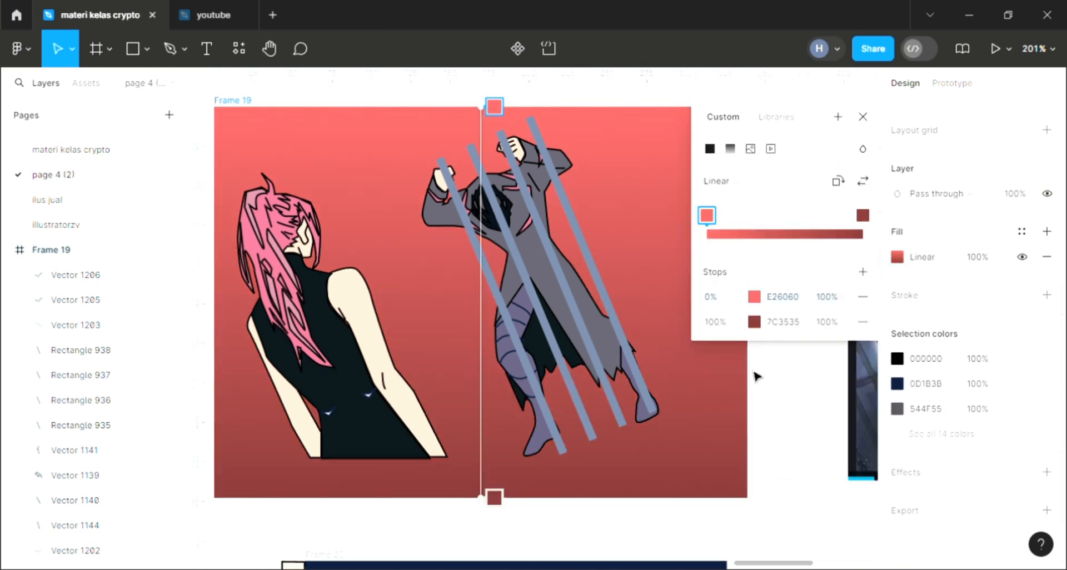
pyautogui.click(755, 297)
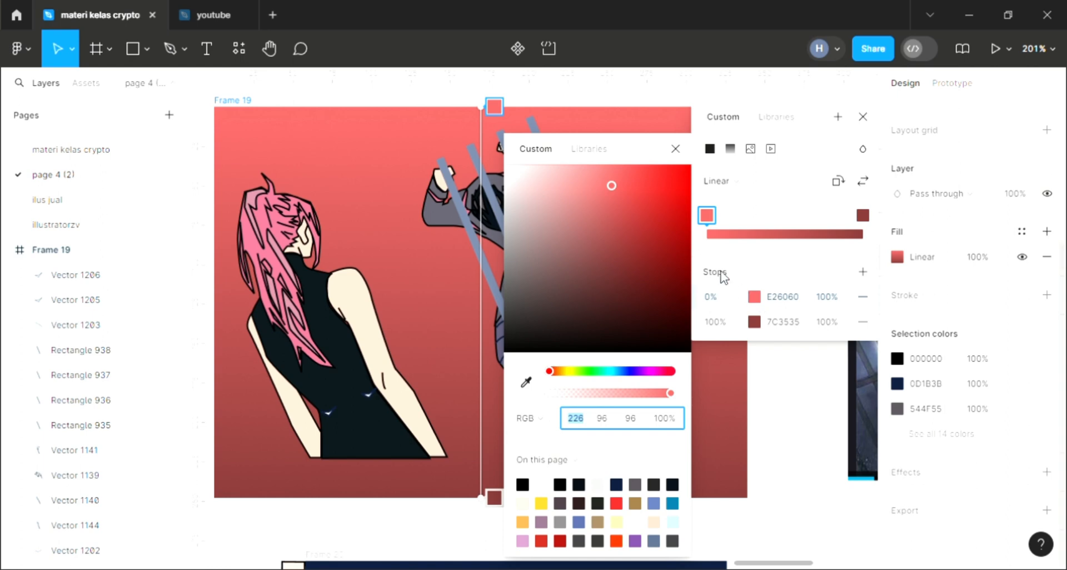
pyautogui.click(614, 371)
pyautogui.moveTo(612, 372); pyautogui.dragTo(601, 371)
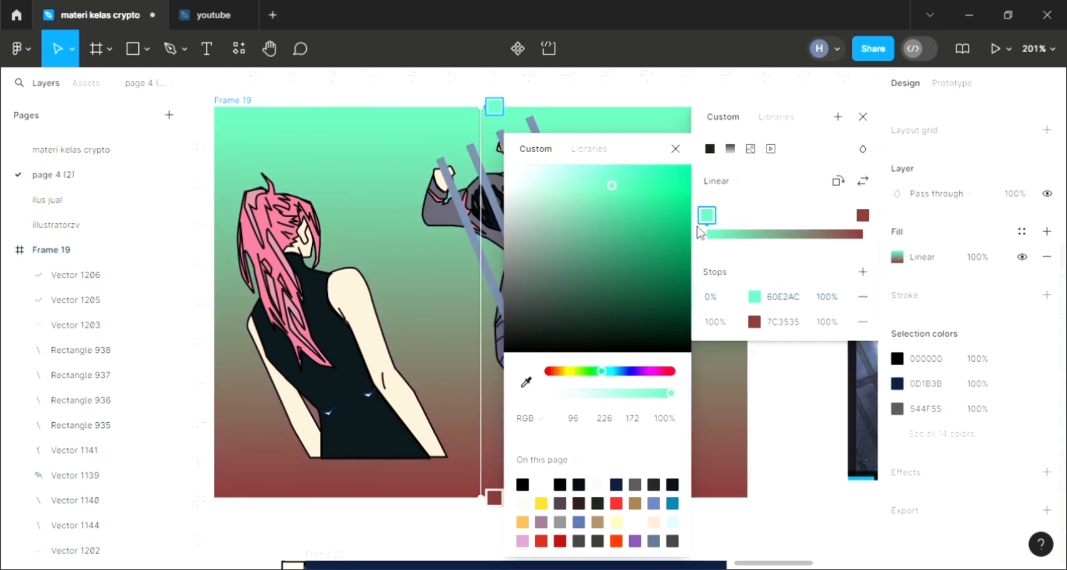
pyautogui.click(675, 149)
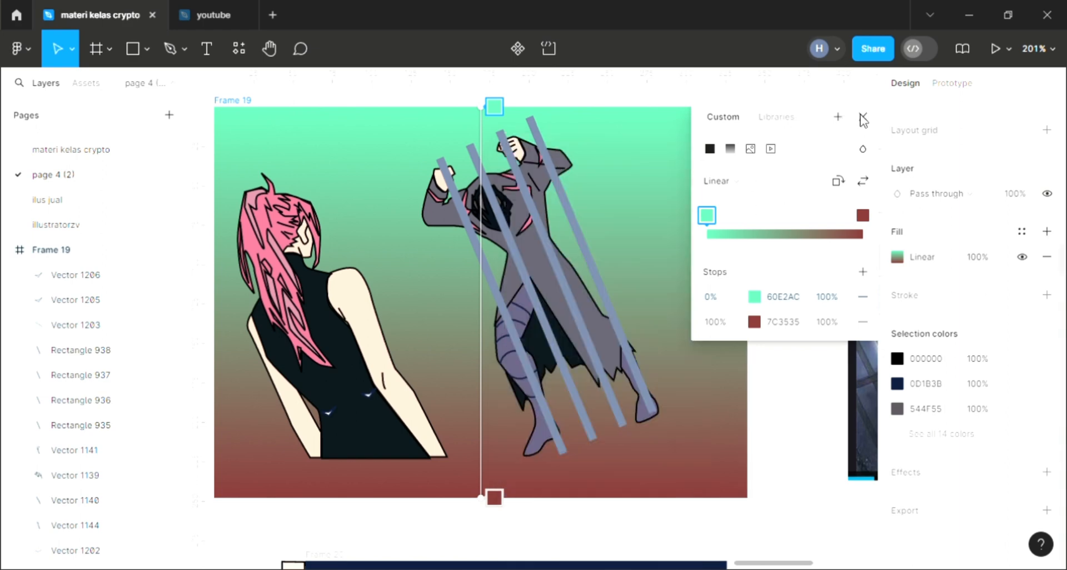
pyautogui.click(863, 119)
# Step: Shrink the frame to 297 × 223 by pulling in its lower and right edges around the characters
pyautogui.hscroll(-1, 664, 306)
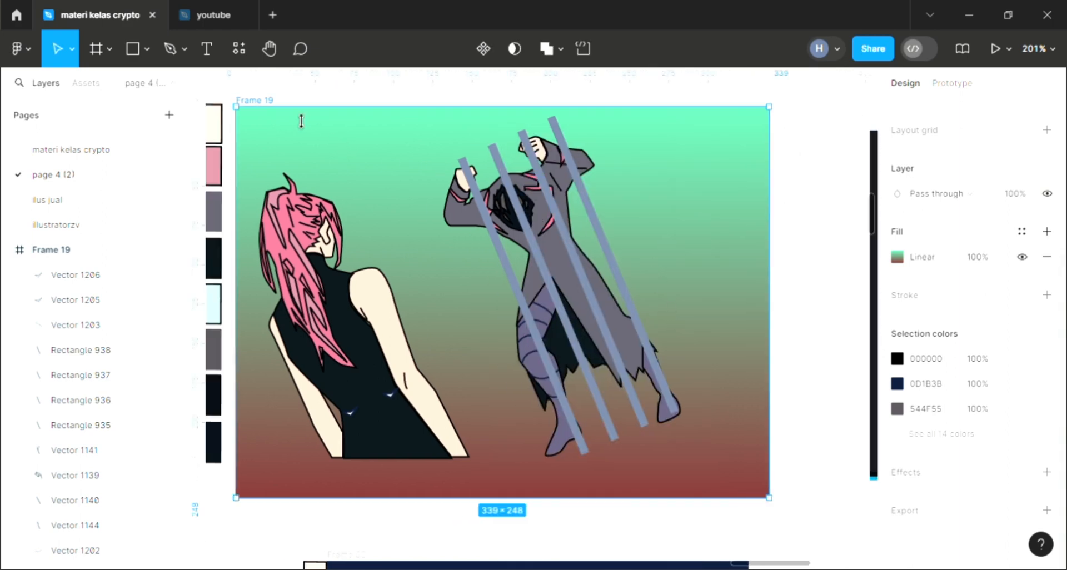
pyautogui.moveTo(311, 506); pyautogui.dragTo(345, 460)
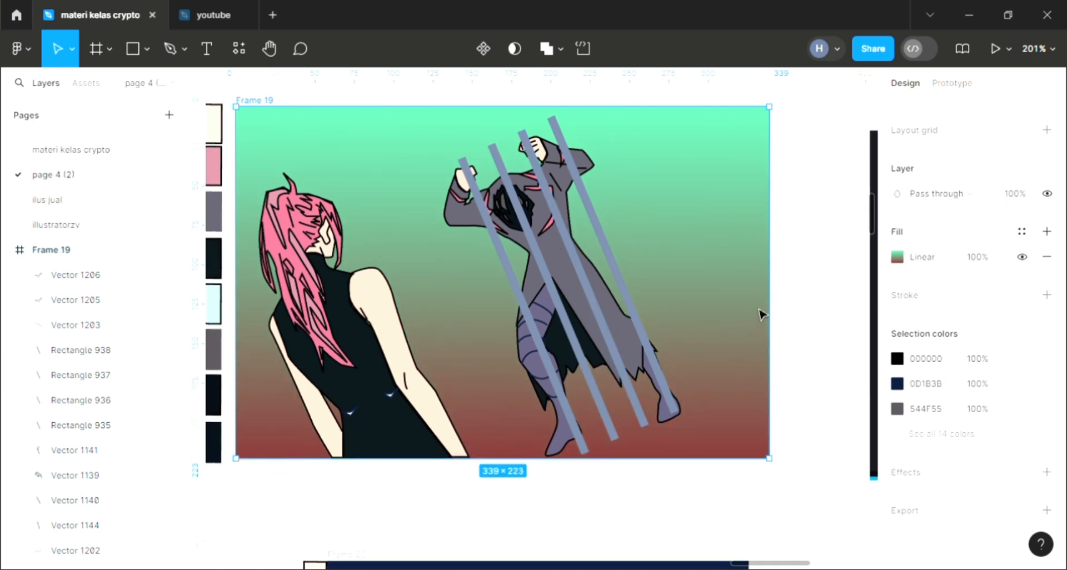
pyautogui.moveTo(752, 307); pyautogui.dragTo(716, 306)
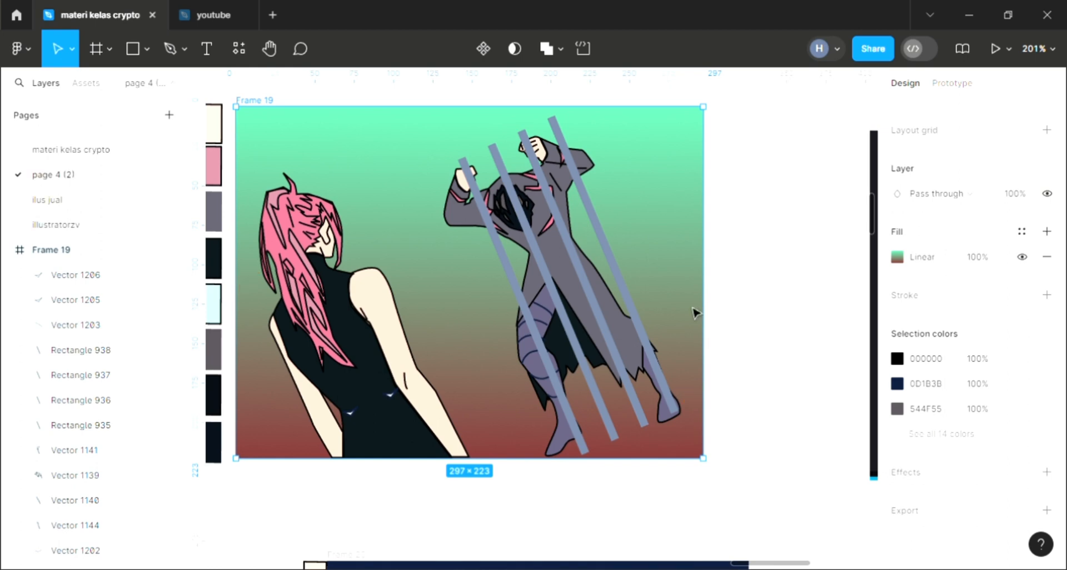
# Step: Trim the frame's height to 222 so its lower edge meets the bottom of the first character, then deselect it
pyautogui.keyDown('ctrl'); pyautogui.scroll(5, 400, 260); pyautogui.keyUp('ctrl')
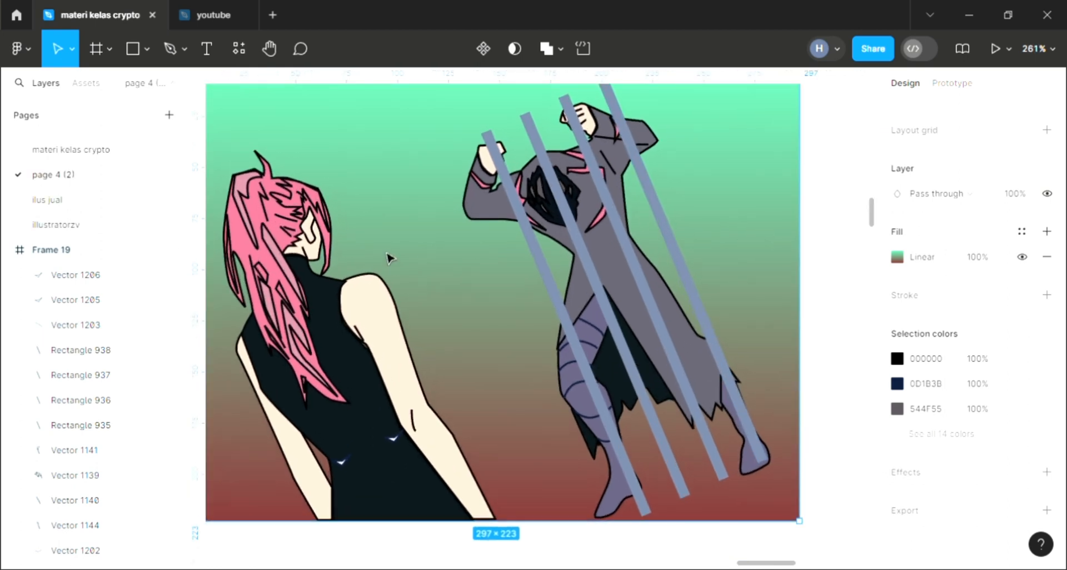
pyautogui.keyDown('ctrl'); pyautogui.scroll(3, 389, 258); pyautogui.keyUp('ctrl')
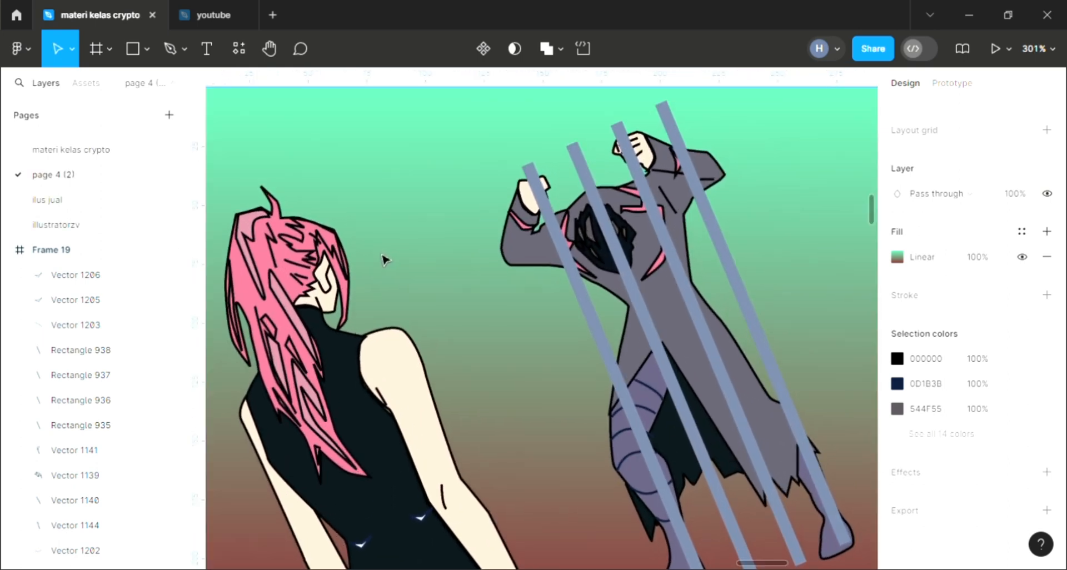
pyautogui.keyDown('ctrl'); pyautogui.scroll(-3, 383, 260); pyautogui.keyUp('ctrl')
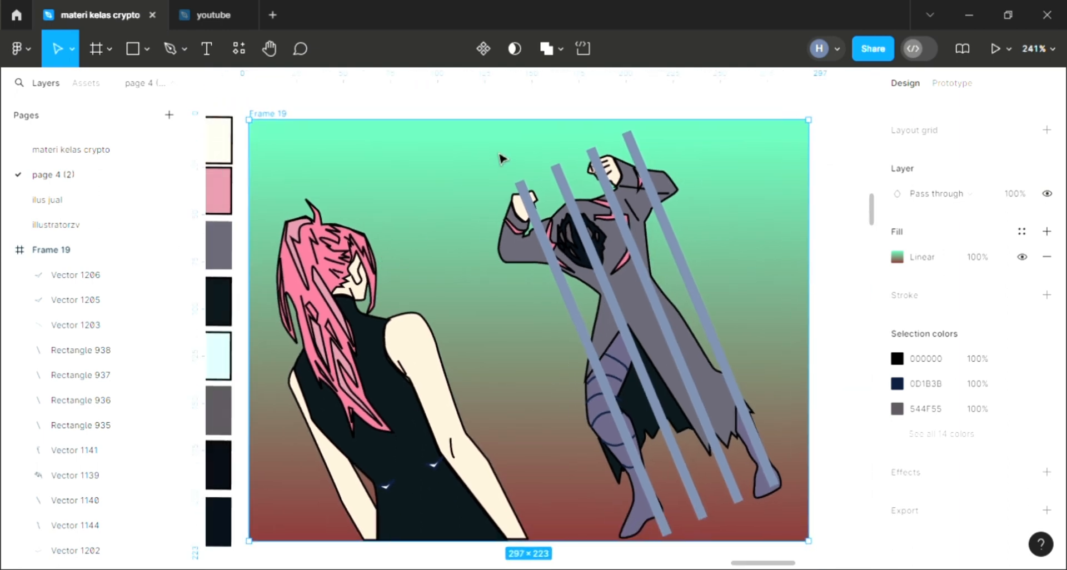
pyautogui.scroll(-3, 329, 130)
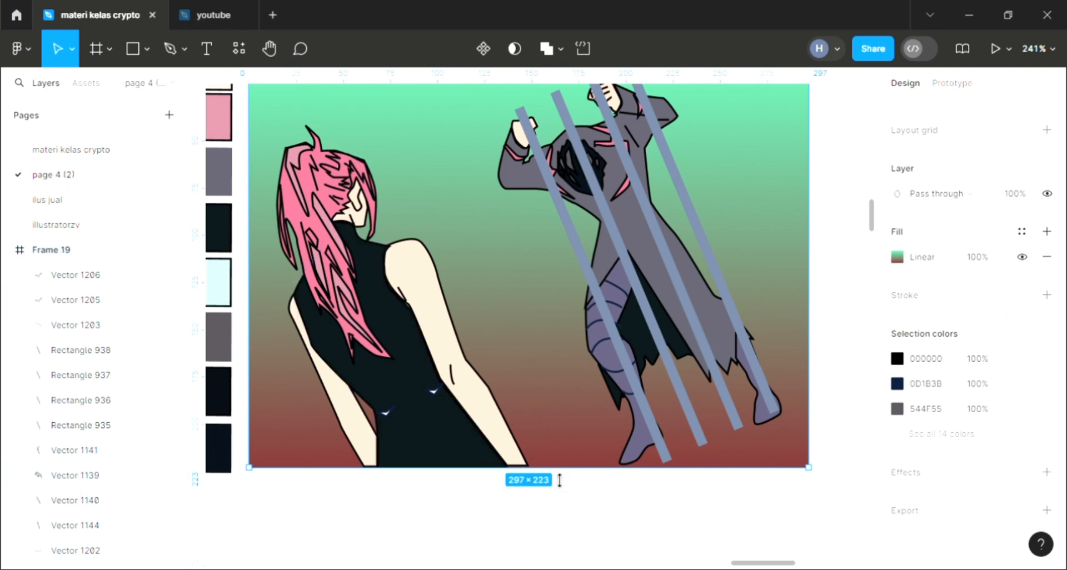
pyautogui.moveTo(560, 480); pyautogui.dragTo(550, 478)
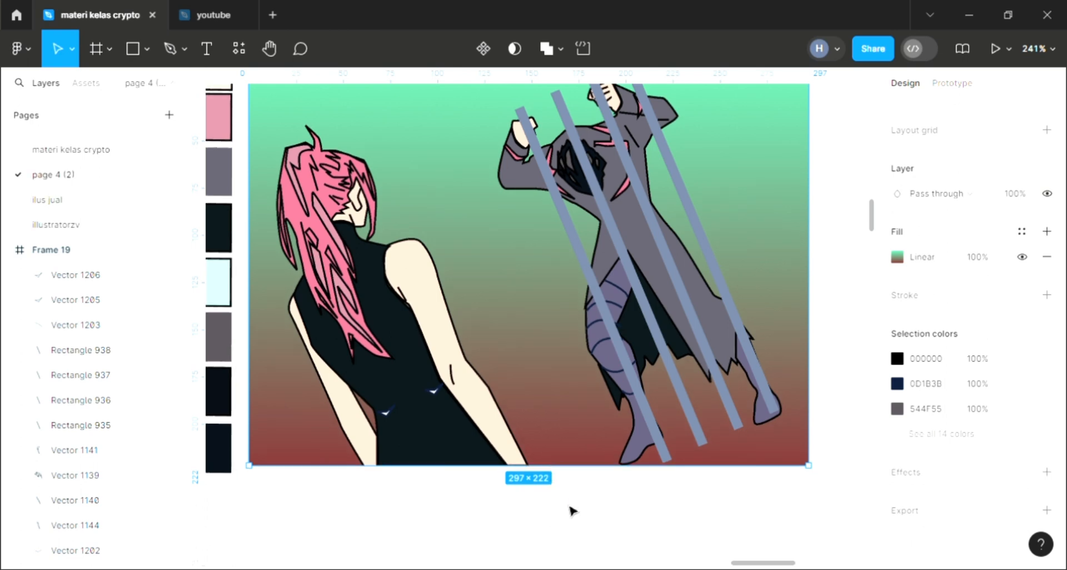
pyautogui.press('Escape')
pyautogui.scroll(5, 443, 250)
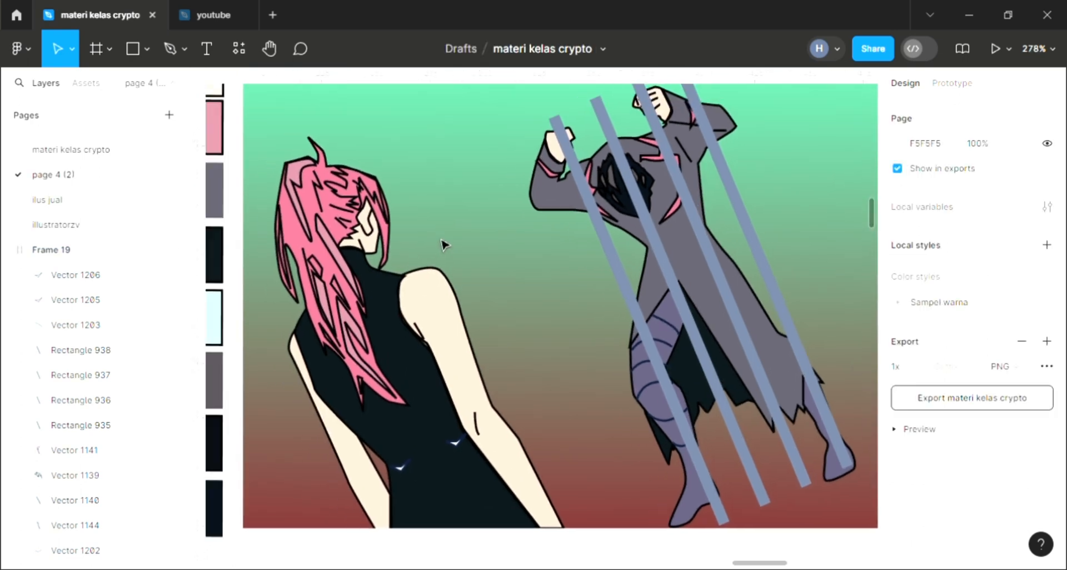
pyautogui.scroll(1, 445, 247)
pyautogui.hscroll(1, 445, 247)
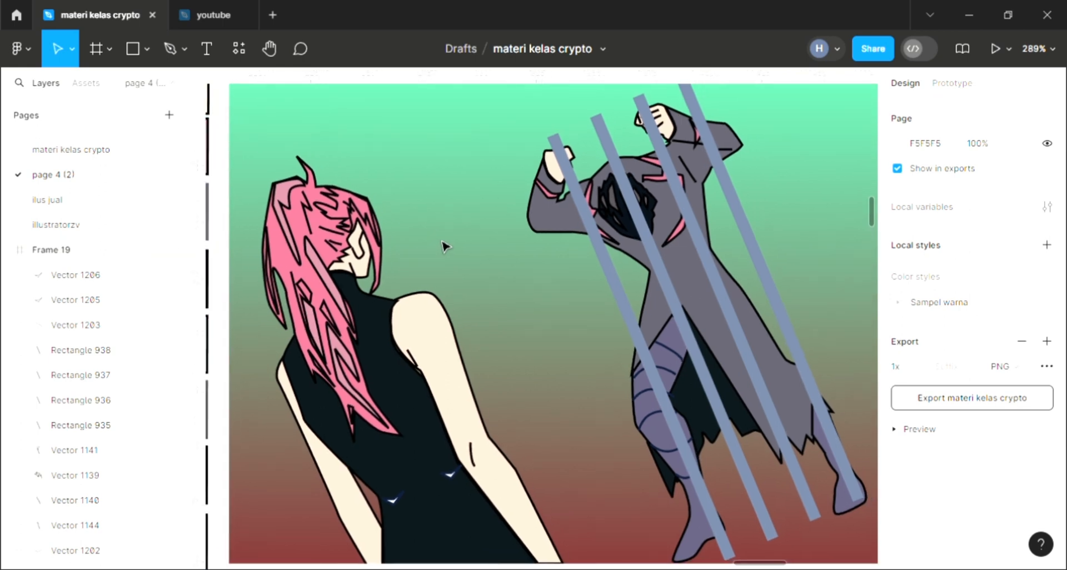
pyautogui.hscroll(1, 445, 246)
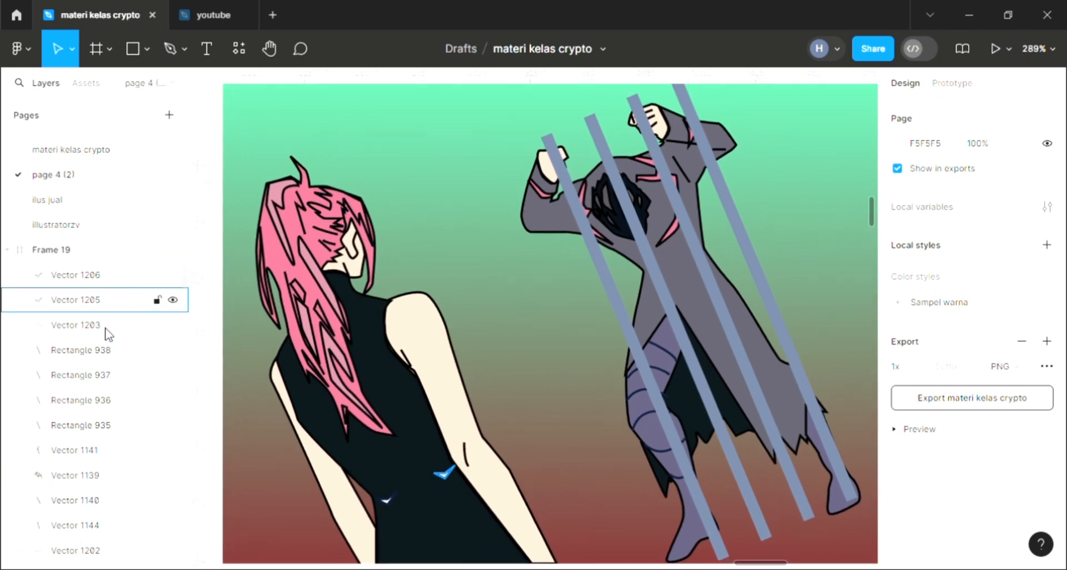